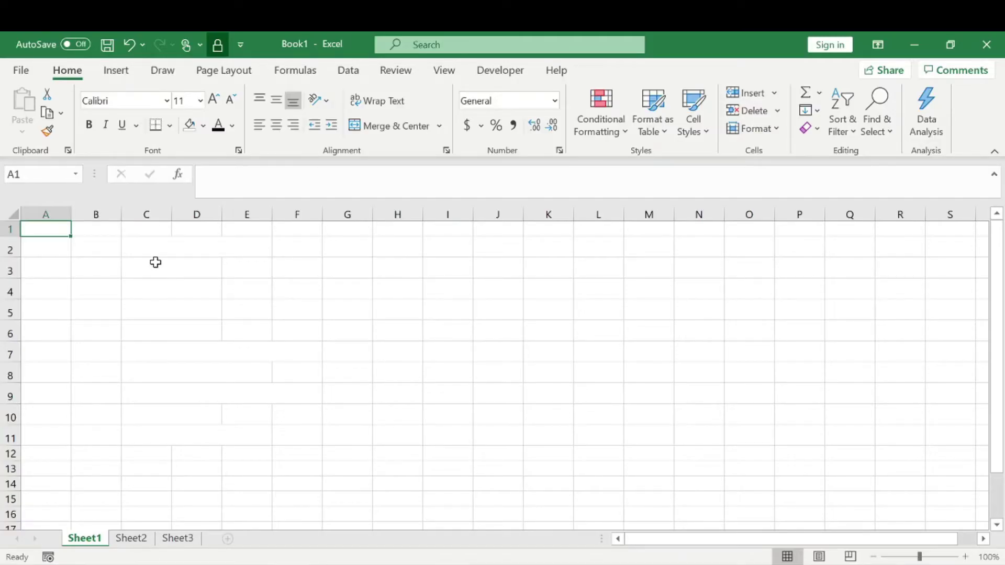
# Paste the tip '1. Hide Data and Calculations' into Sheet1 cell C2
pyautogui.click(135, 247)
pyautogui.write('1. Hide Data and Calculations')
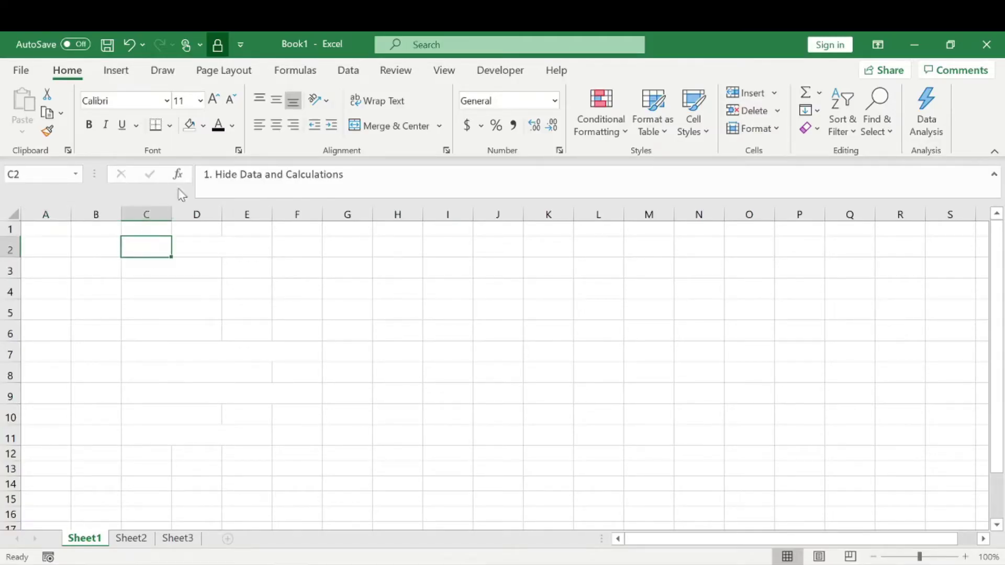
pyautogui.click(88, 263)
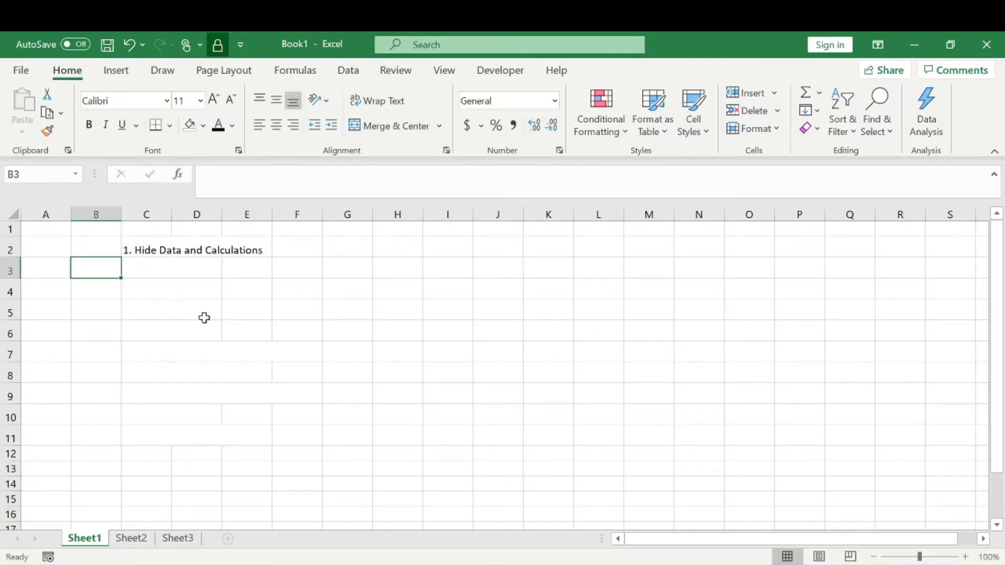
# On Sheet3, select the whole sales table range to review it
pyautogui.click(178, 538)
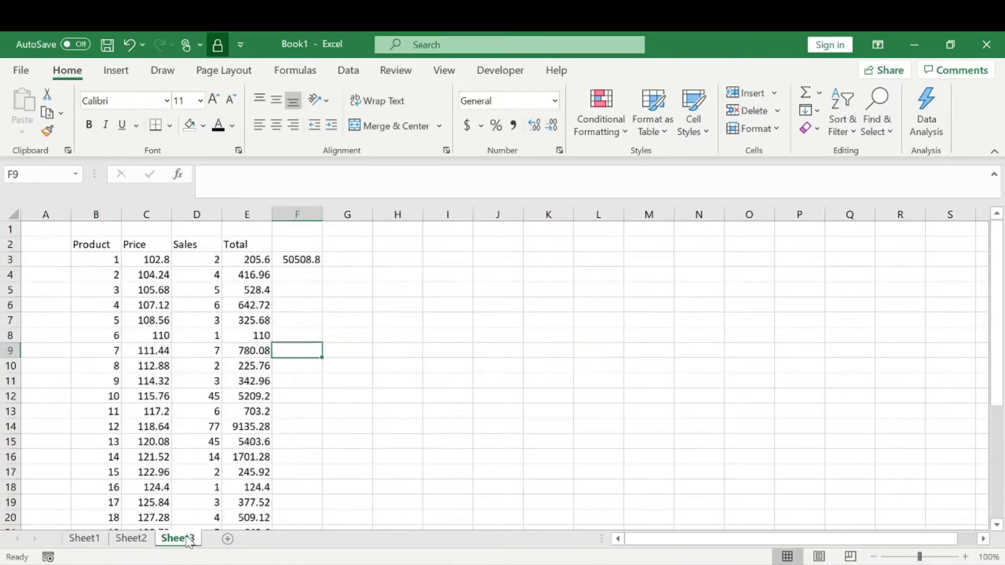
pyautogui.moveTo(107, 243); pyautogui.dragTo(316, 516)
pyautogui.click(363, 381)
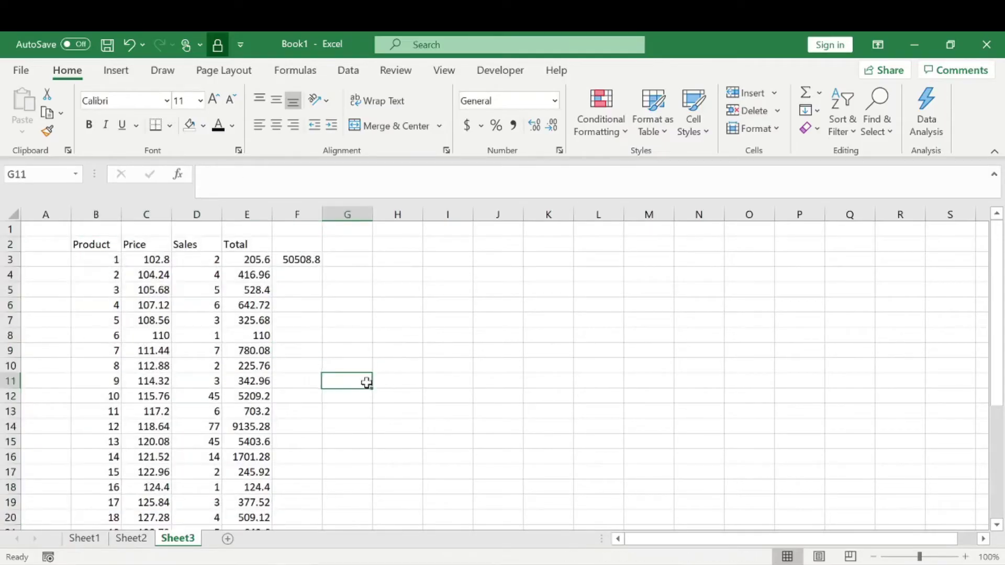
pyautogui.moveTo(91, 242); pyautogui.dragTo(369, 426)
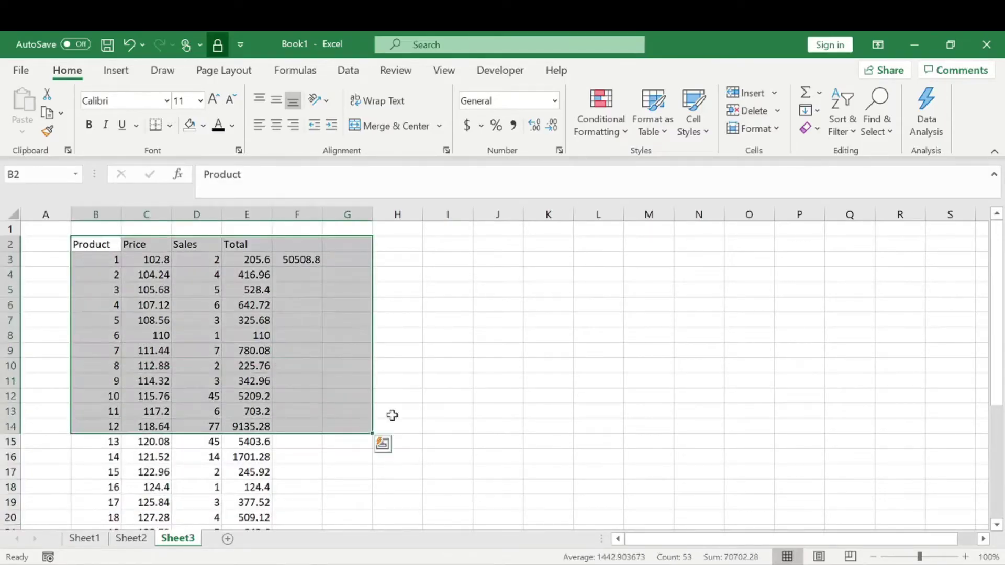
pyautogui.click(445, 364)
pyautogui.scroll(-6, 257, 393)
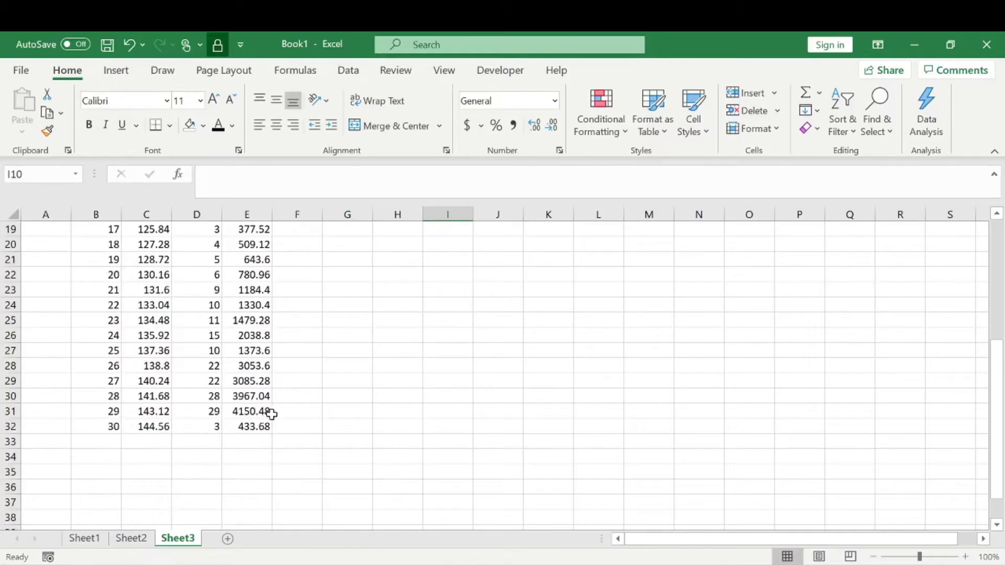
pyautogui.scroll(6, 269, 415)
pyautogui.moveTo(83, 236); pyautogui.dragTo(304, 474)
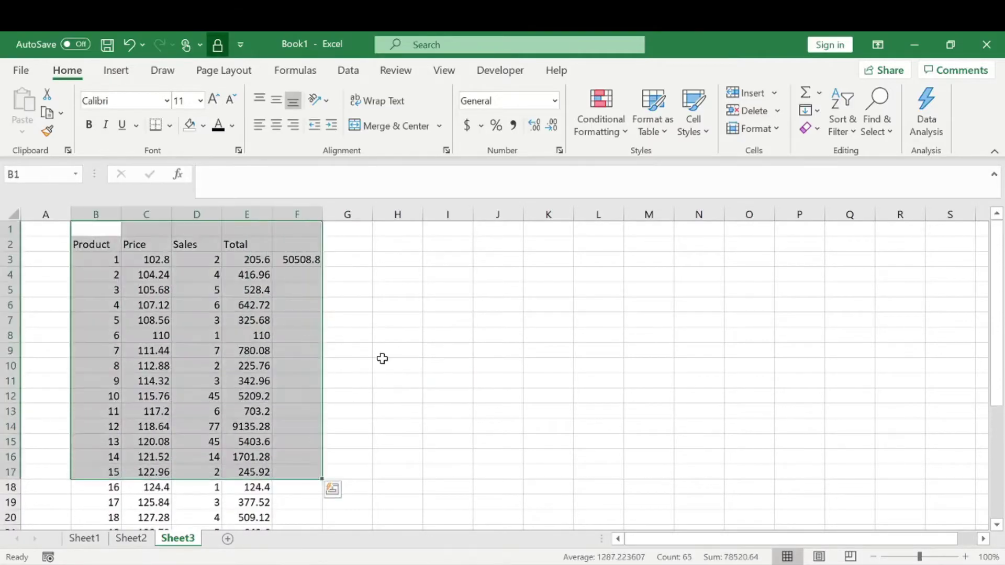
pyautogui.click(381, 362)
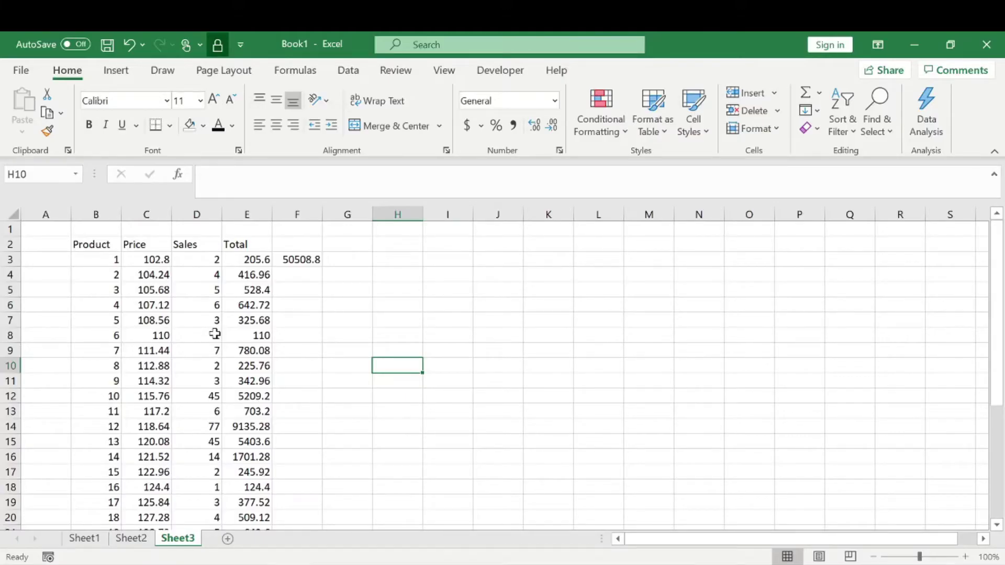
# Inspect the Product, Price and Sales columns of Sheet3's table
pyautogui.click(101, 245)
pyautogui.click(160, 245)
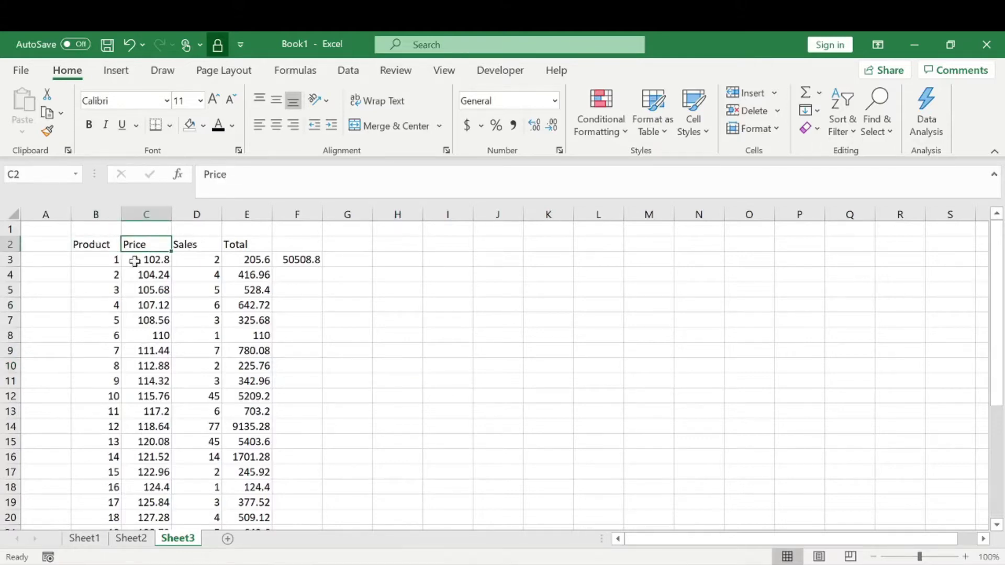
pyautogui.moveTo(103, 261); pyautogui.dragTo(105, 442)
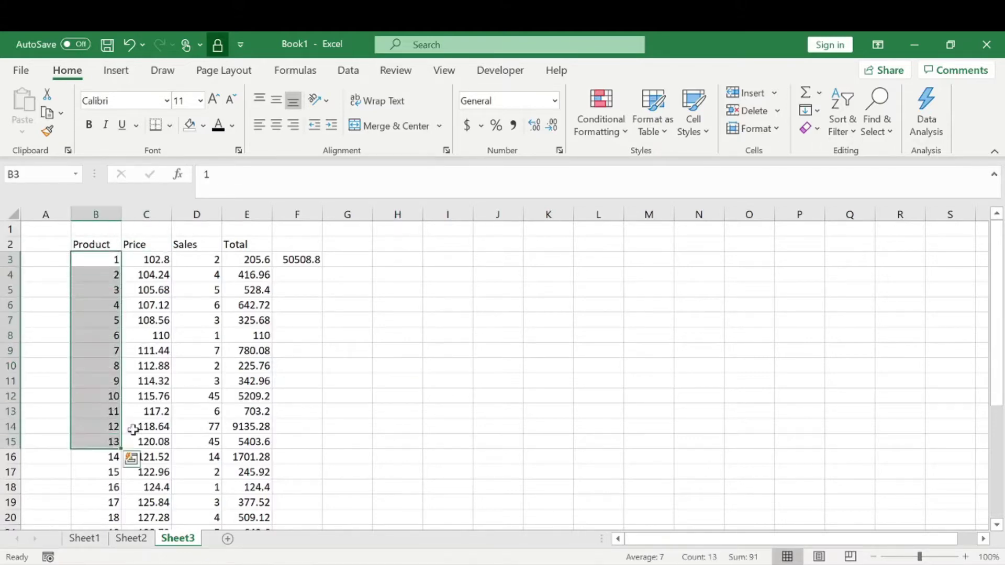
pyautogui.scroll(-6, 135, 435)
pyautogui.scroll(6, 142, 405)
pyautogui.click(160, 260)
pyautogui.moveTo(157, 366); pyautogui.dragTo(158, 381)
pyautogui.click(158, 455)
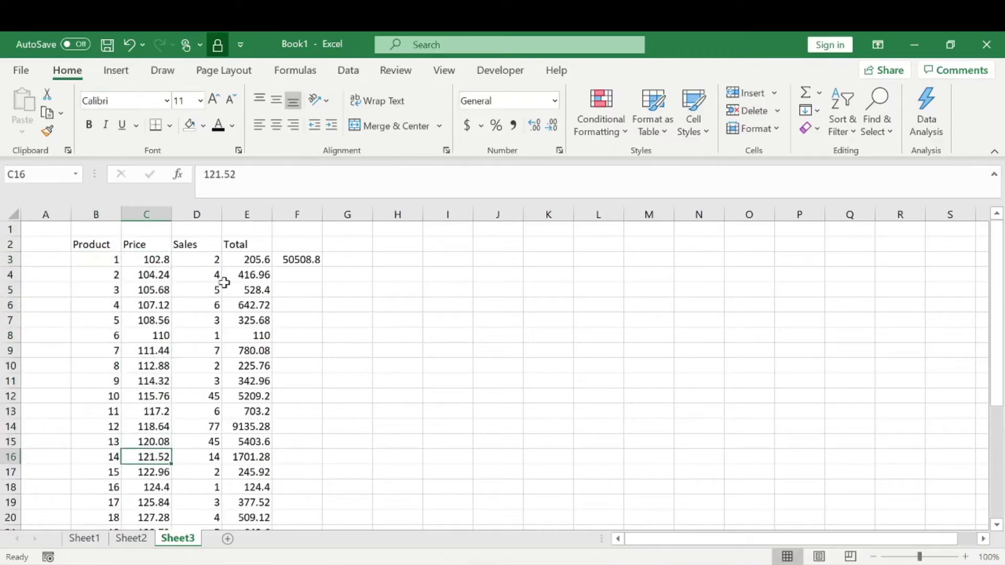
pyautogui.click(212, 261)
pyautogui.click(195, 442)
pyautogui.click(197, 472)
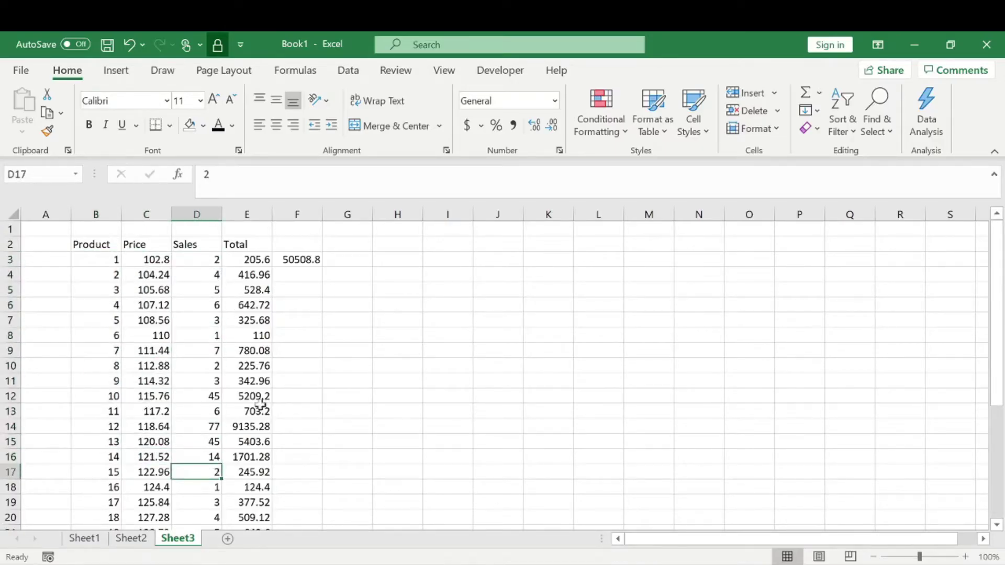
# Check E3's =C3*D3 formula and F3's SUM grand total of 50508.8, then go to Sheet2
pyautogui.click(259, 260)
pyautogui.press('F2')
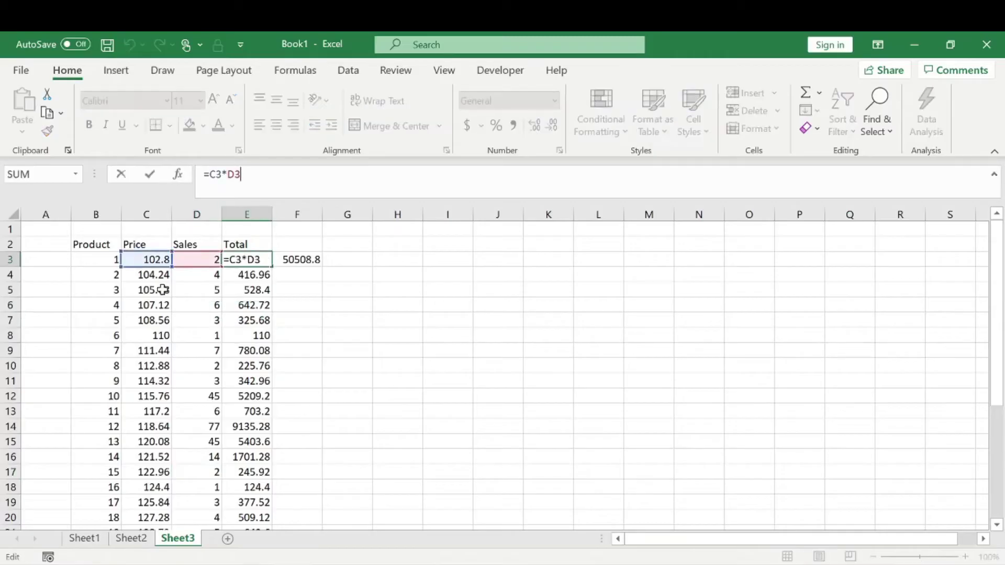
pyautogui.click(318, 304)
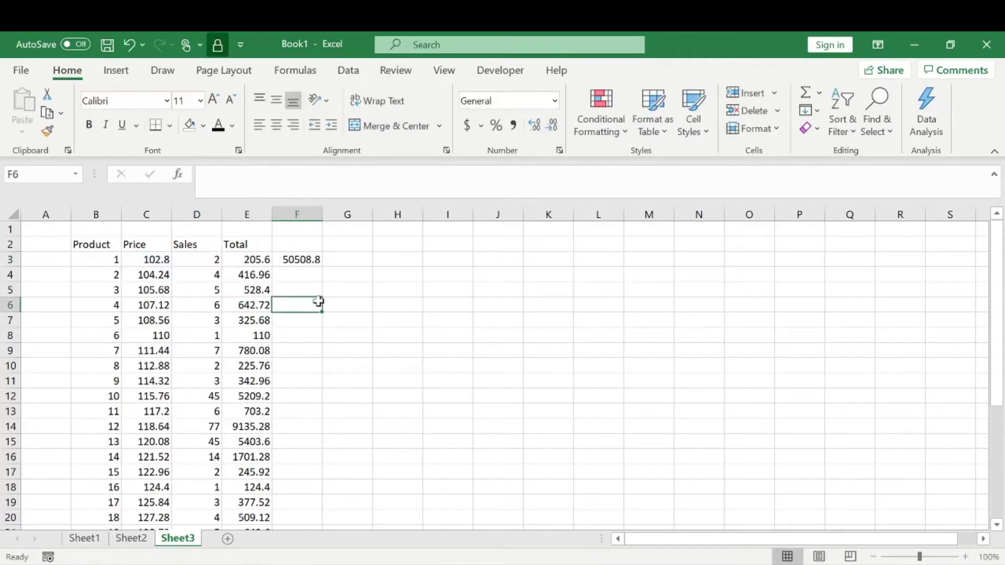
pyautogui.click(293, 260)
pyautogui.press('F2')
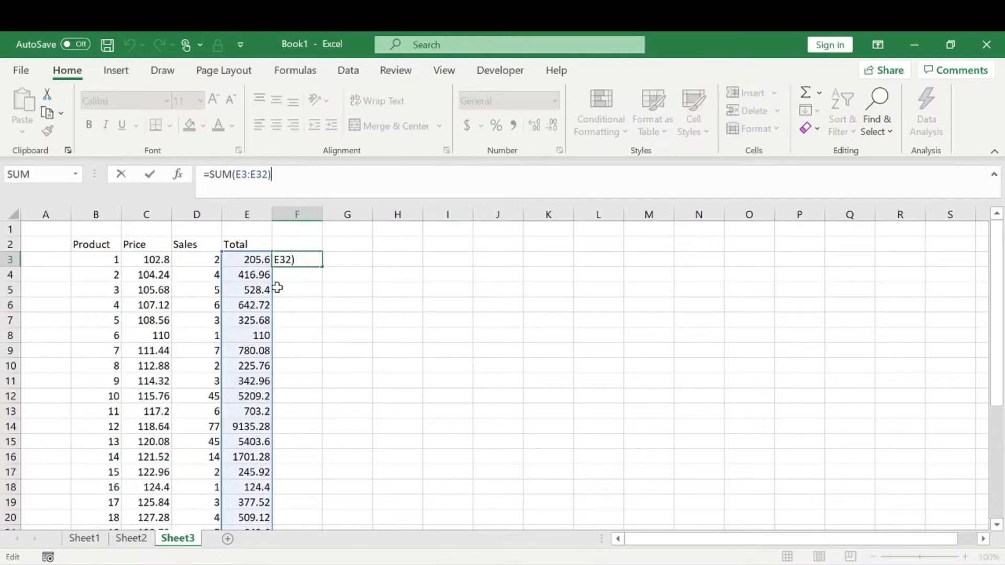
pyautogui.scroll(-5, 278, 293)
pyautogui.scroll(5, 278, 293)
pyautogui.click(278, 294)
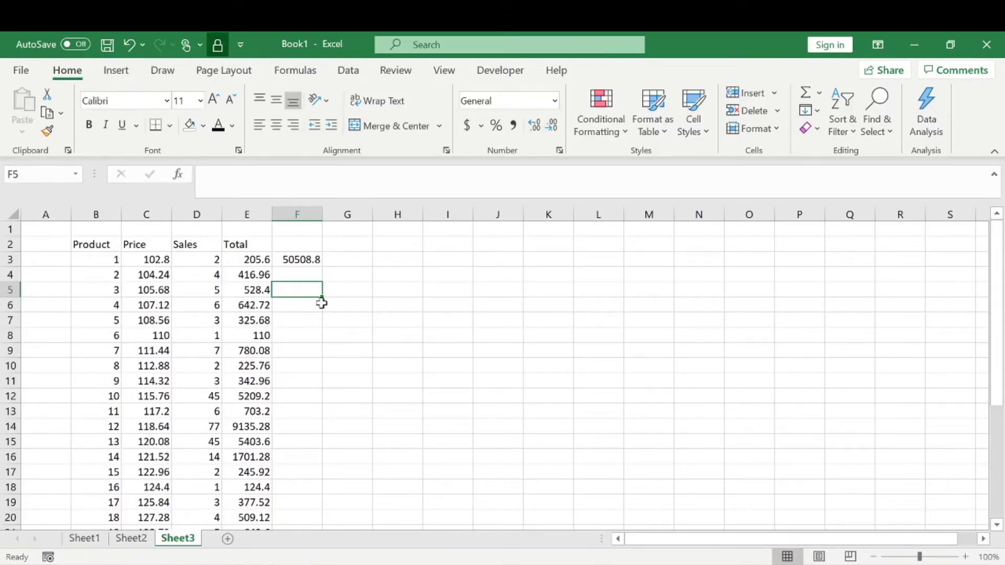
pyautogui.click(308, 259)
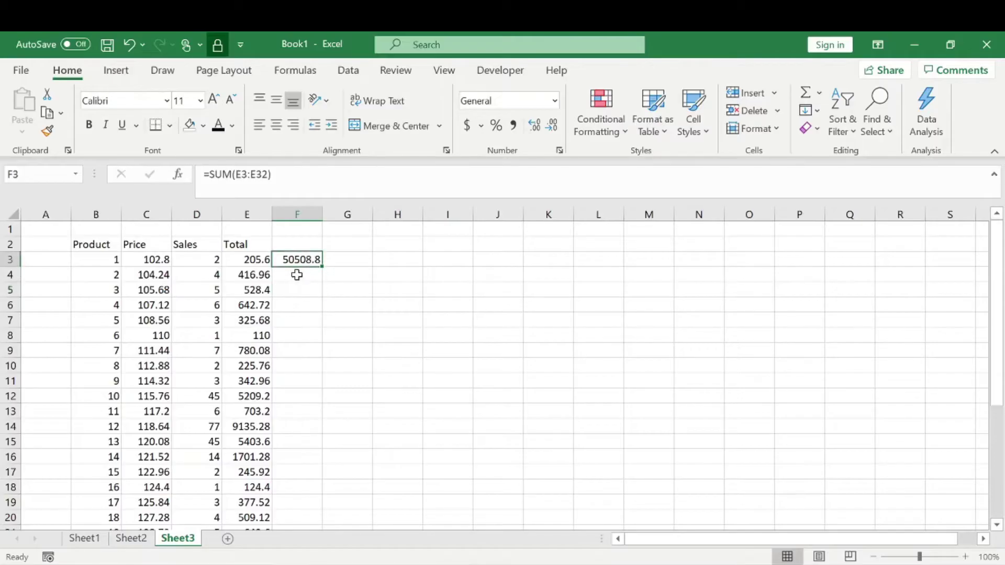
pyautogui.click(137, 540)
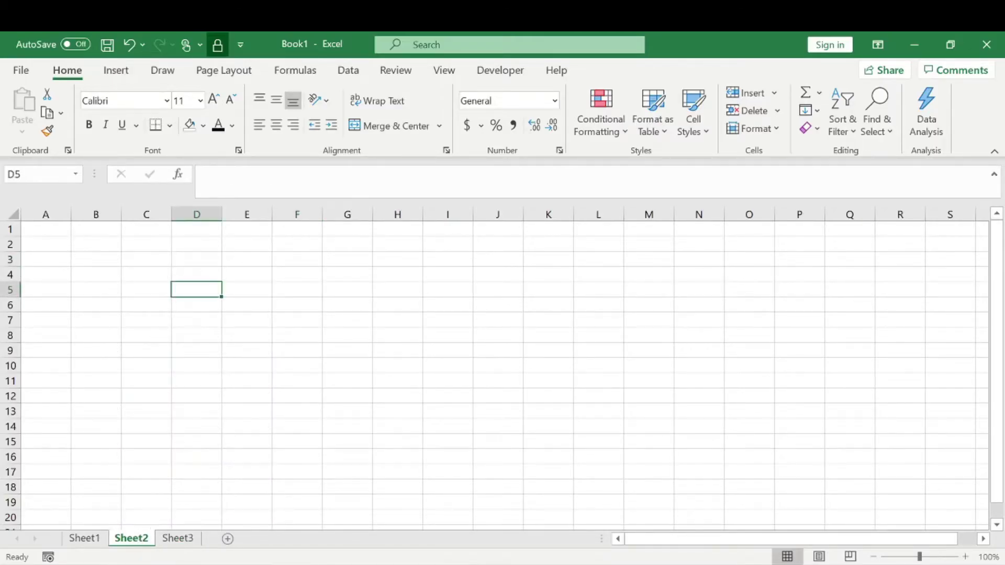
# Enter the label 'Total Sales:' in Sheet2 cell C3
pyautogui.click(143, 257)
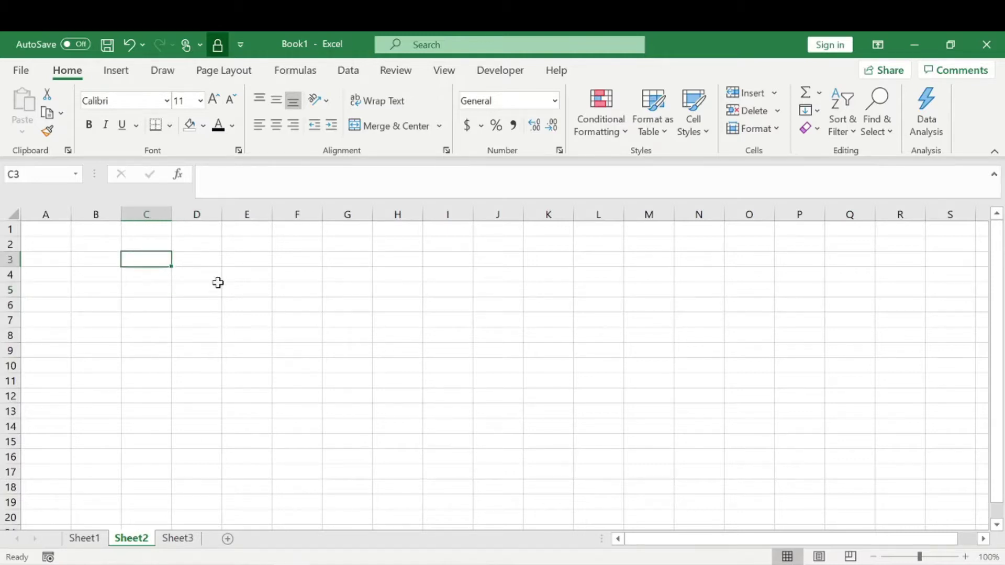
pyautogui.write('Total')
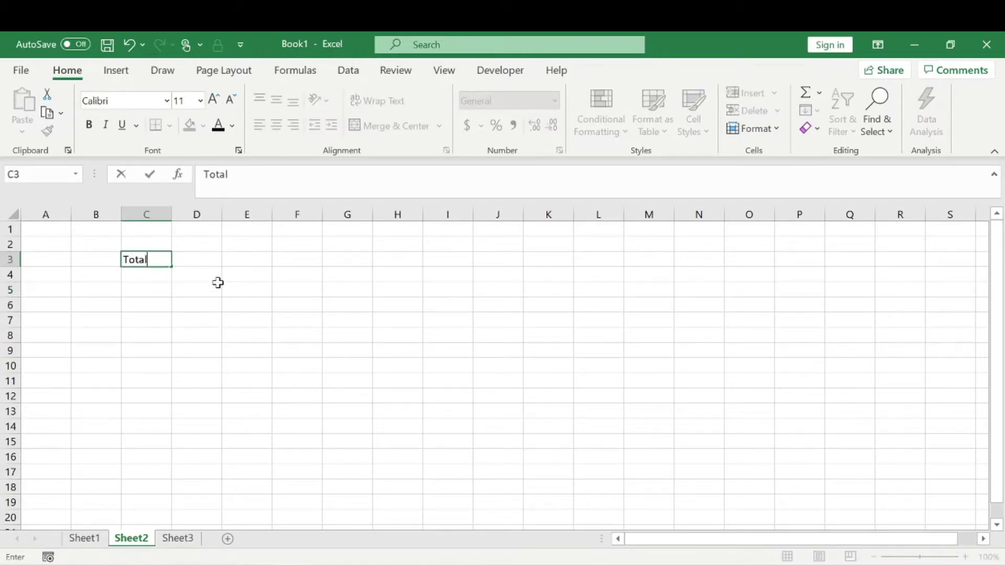
pyautogui.write(' Sales:')
pyautogui.press('Return')
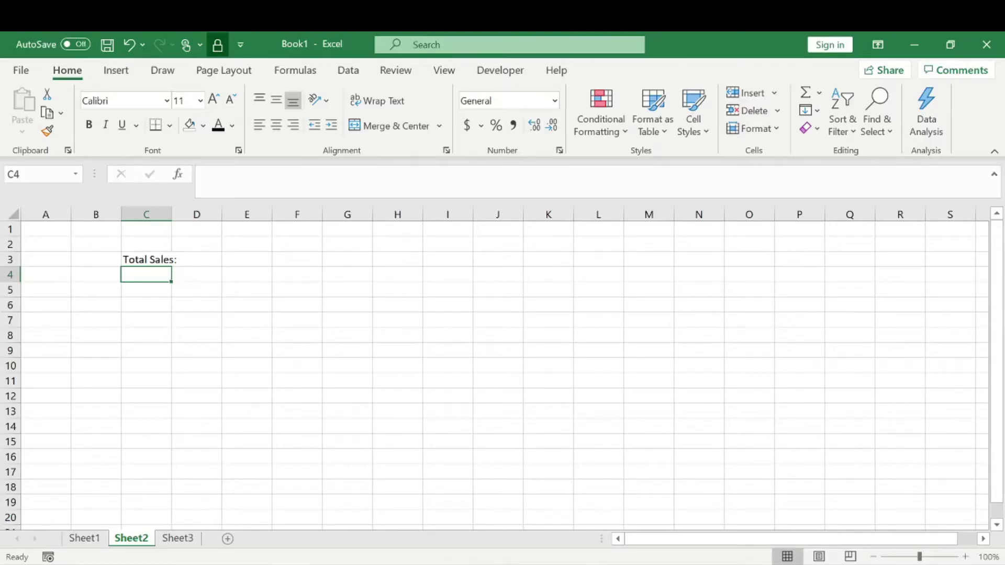
pyautogui.click(177, 540)
pyautogui.click(131, 538)
# Link C4 to Sheet3's grand total with the formula =Sheet3!F3
pyautogui.write('=')
pyautogui.click(176, 540)
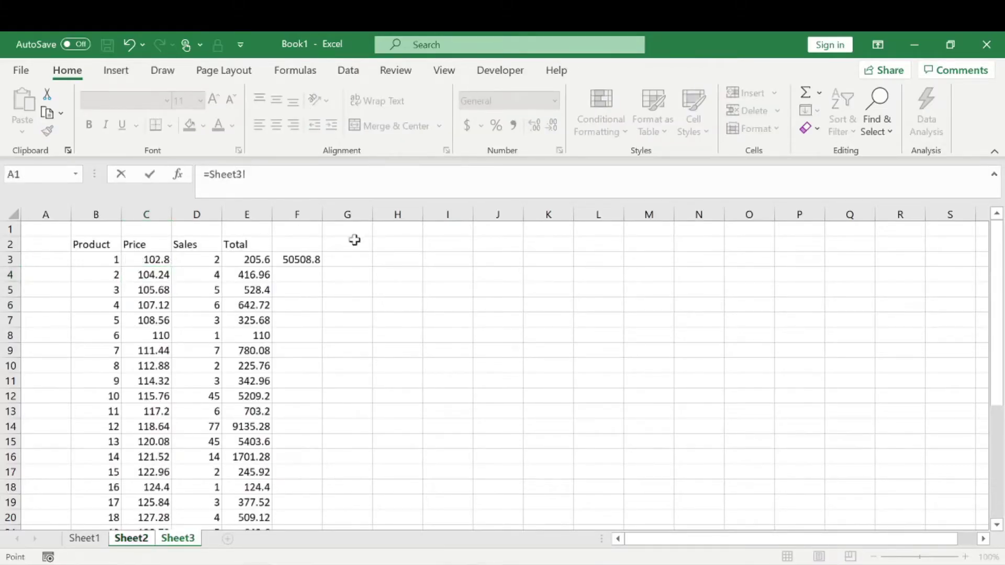
pyautogui.click(296, 259)
pyautogui.press('Return')
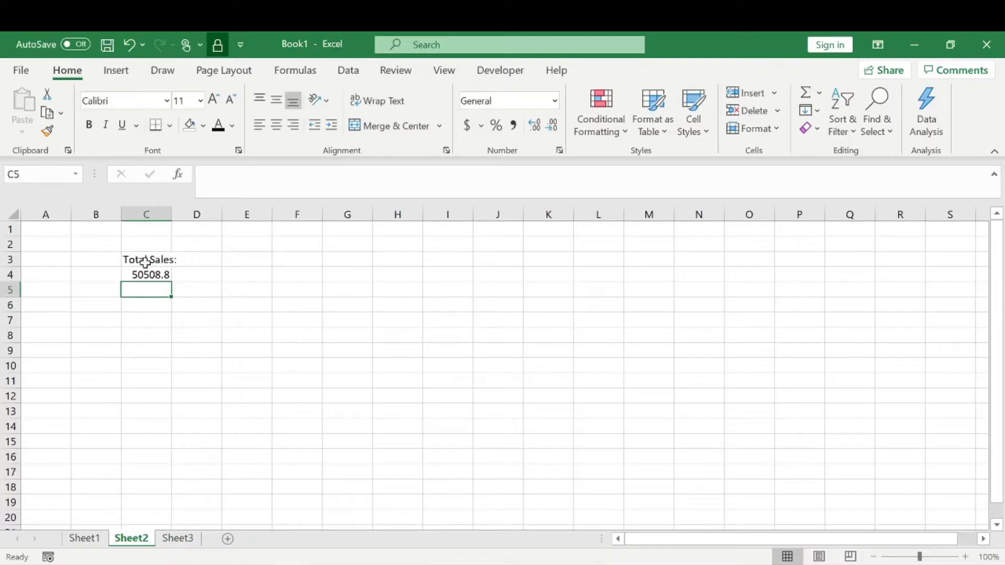
pyautogui.click(178, 539)
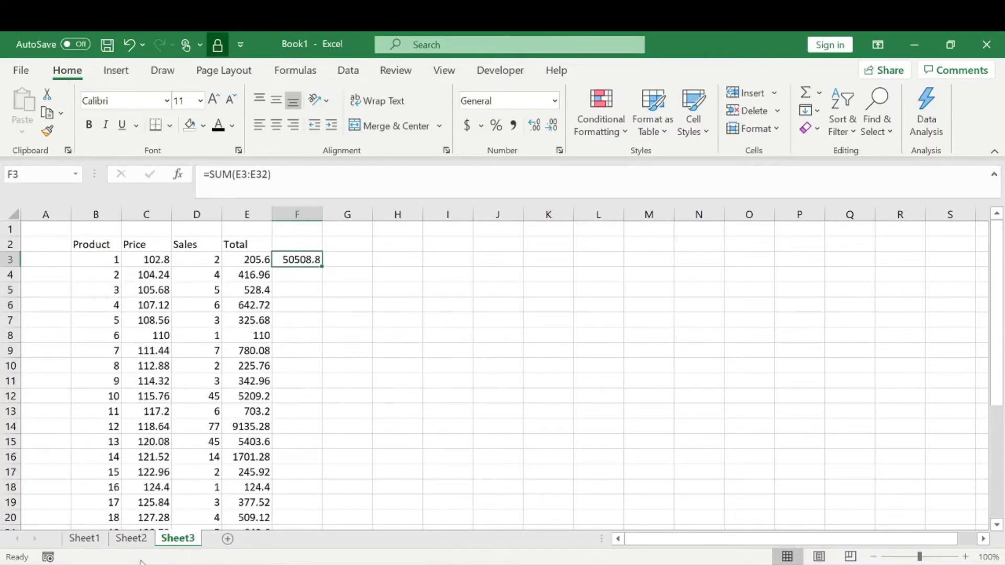
pyautogui.click(131, 540)
# Format C4 as Accounting with no decimals, showing $ 50,509
pyautogui.click(159, 274)
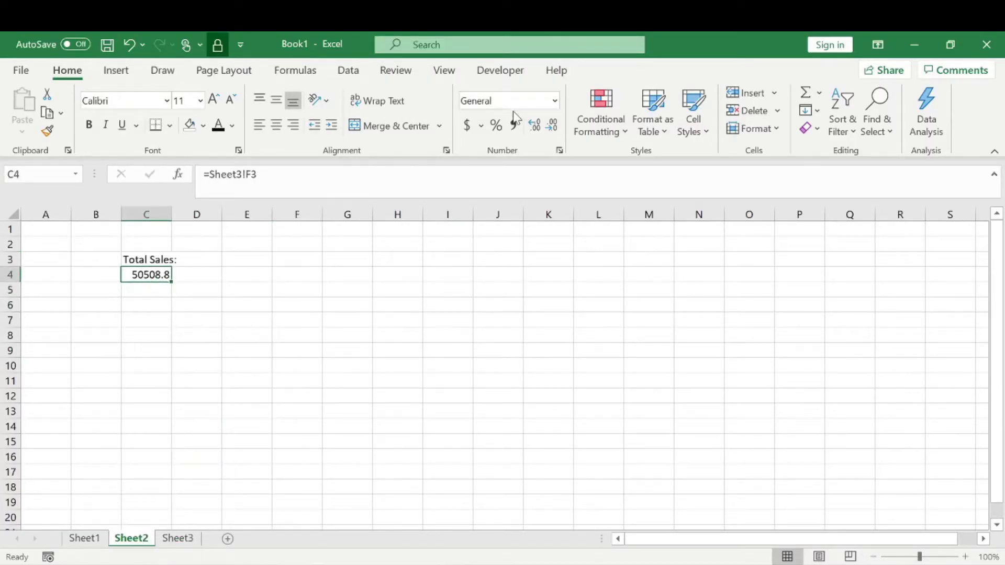
pyautogui.click(554, 101)
pyautogui.click(534, 242)
pyautogui.click(551, 126)
pyautogui.click(551, 126)
pyautogui.click(307, 288)
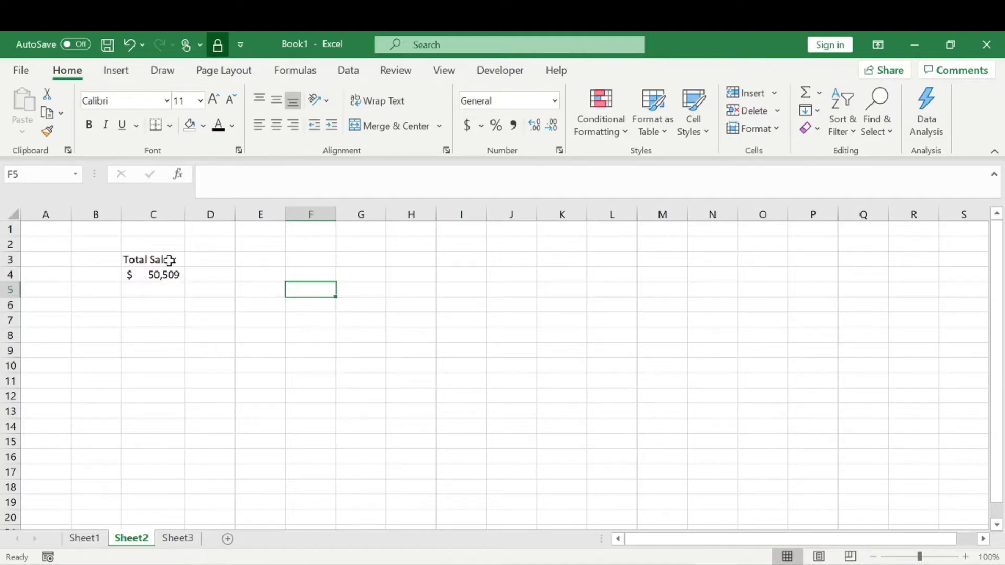
# Finish the second tip '2. Don't Hard Code' in Sheet1 cell C3
pyautogui.click(85, 538)
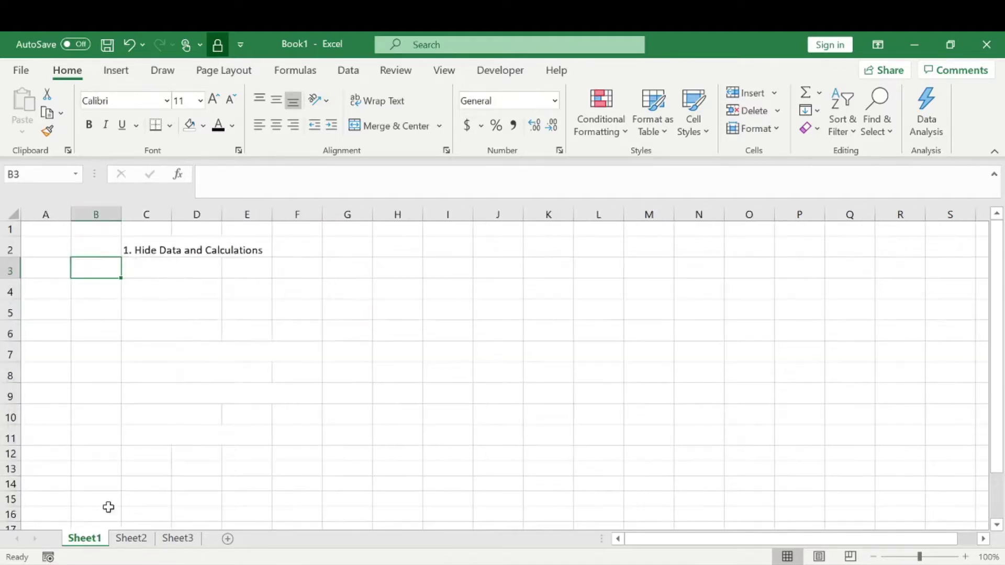
pyautogui.click(146, 272)
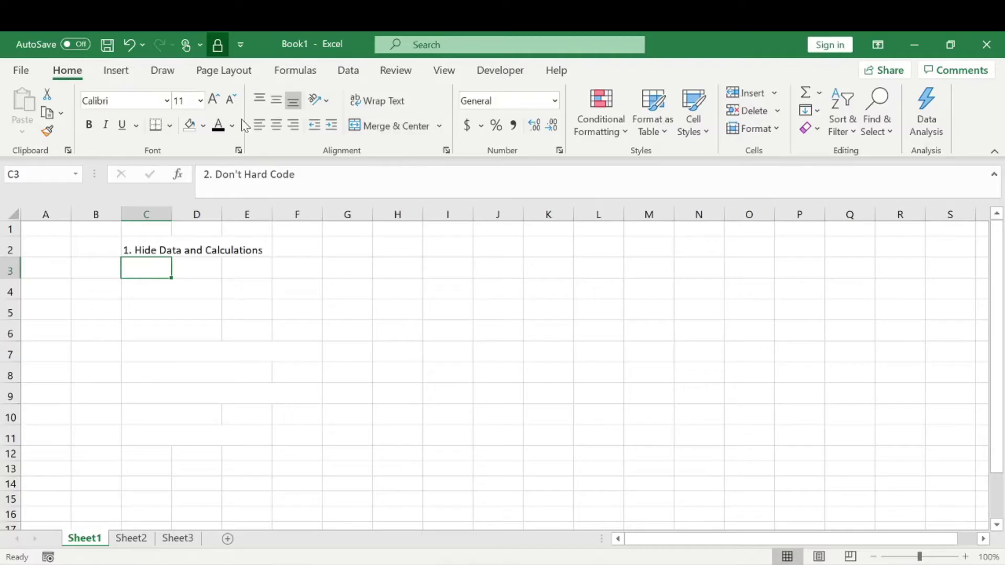
pyautogui.click(184, 309)
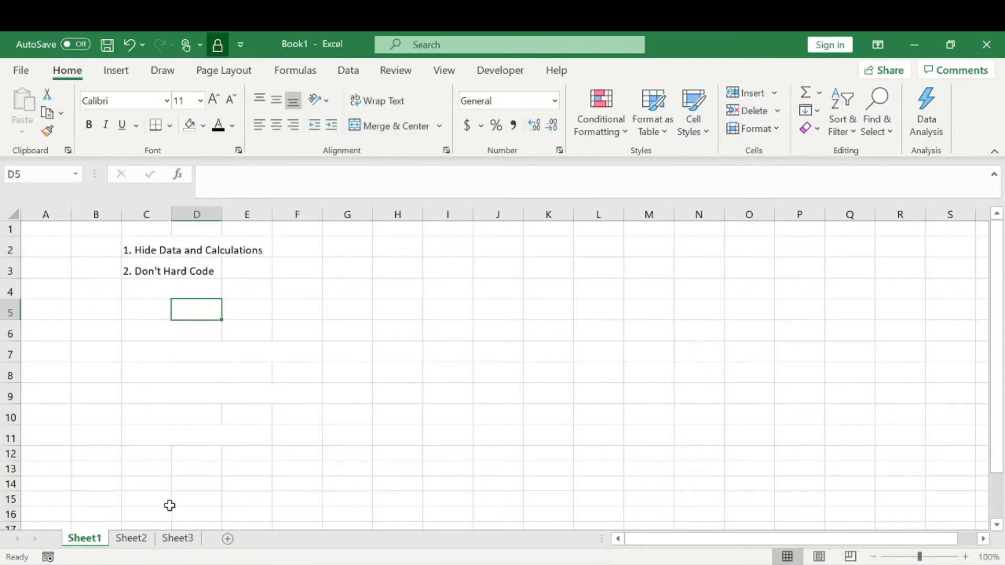
# Review the Sheet2 Total Sales amount in C4 and Sheet3's product table
pyautogui.click(140, 545)
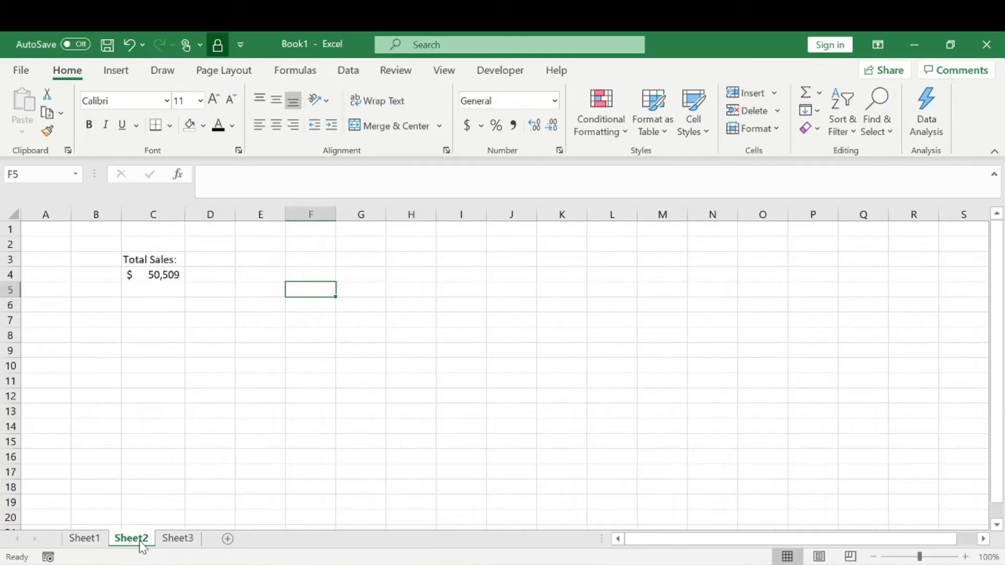
pyautogui.click(153, 275)
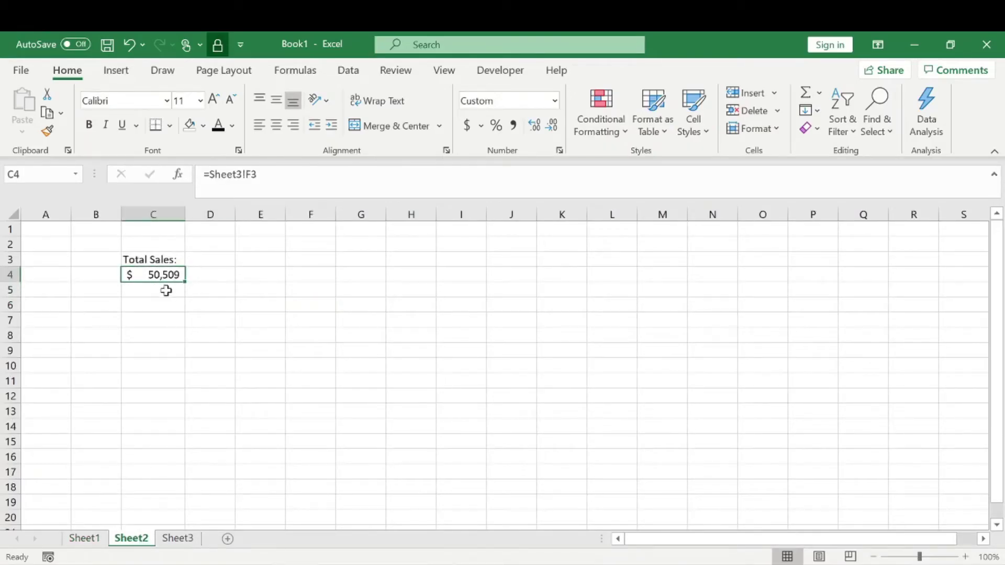
pyautogui.click(176, 542)
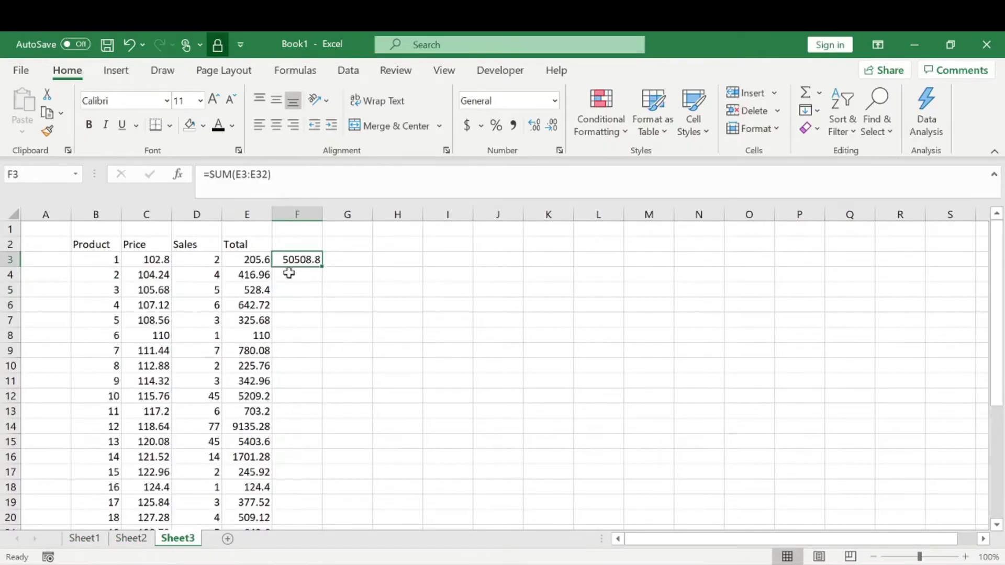
pyautogui.click(140, 542)
# Make the tip '3. Use Borders' in Sheet1 C4 visible with black font color
pyautogui.click(82, 542)
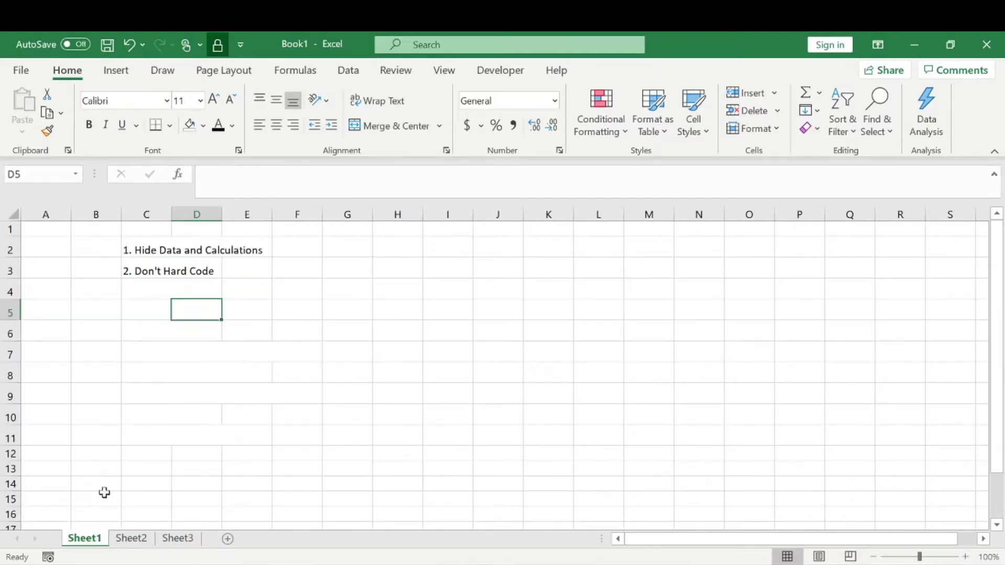
pyautogui.click(136, 287)
pyautogui.click(219, 126)
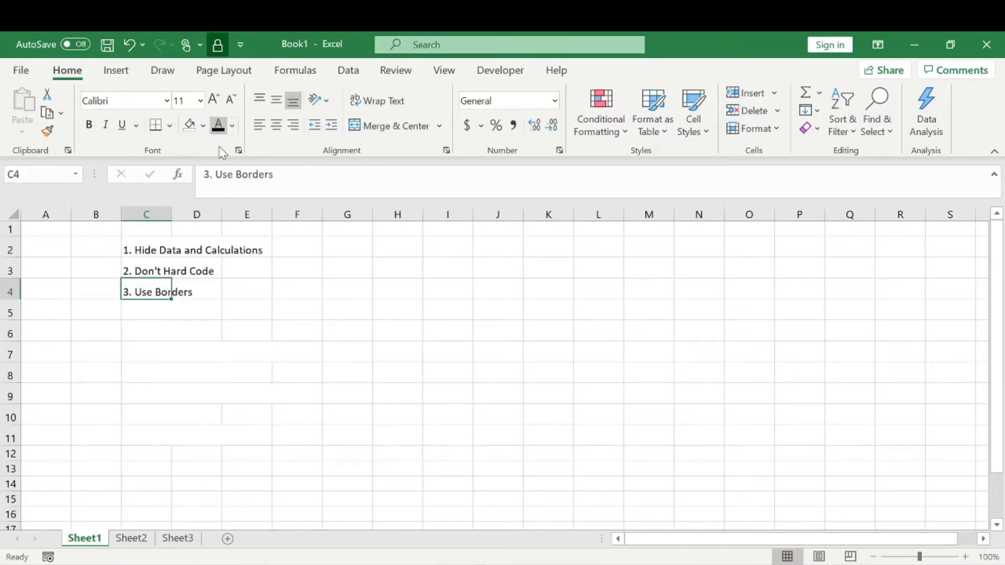
# Put a thick outside border around Sheet2 cells C3:C4
pyautogui.click(138, 540)
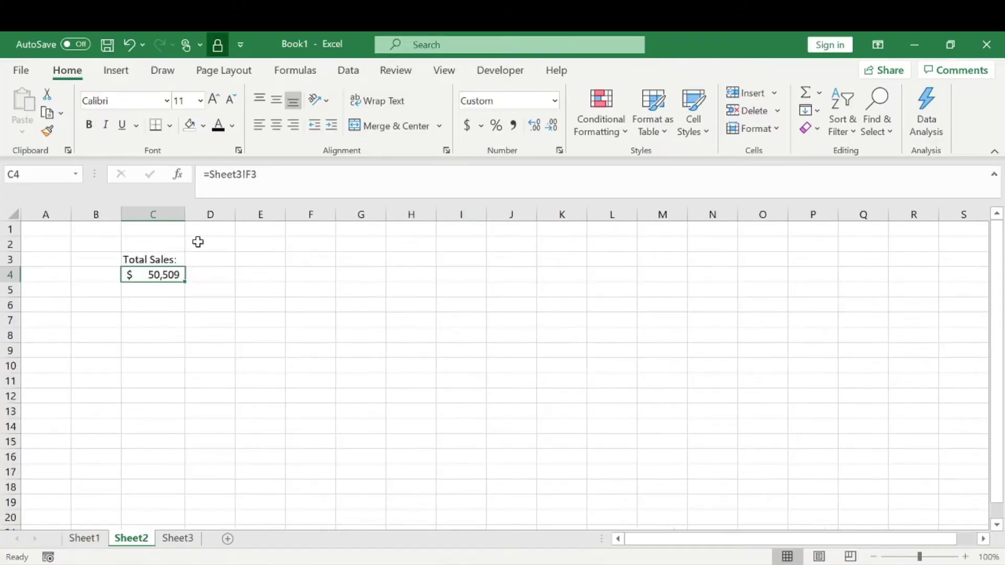
pyautogui.moveTo(174, 258); pyautogui.dragTo(168, 277)
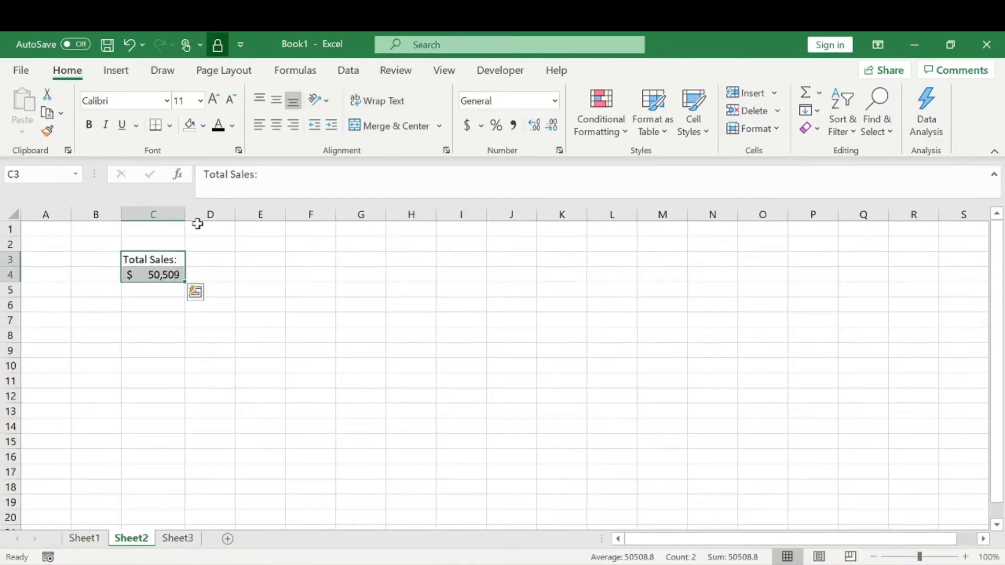
pyautogui.click(169, 126)
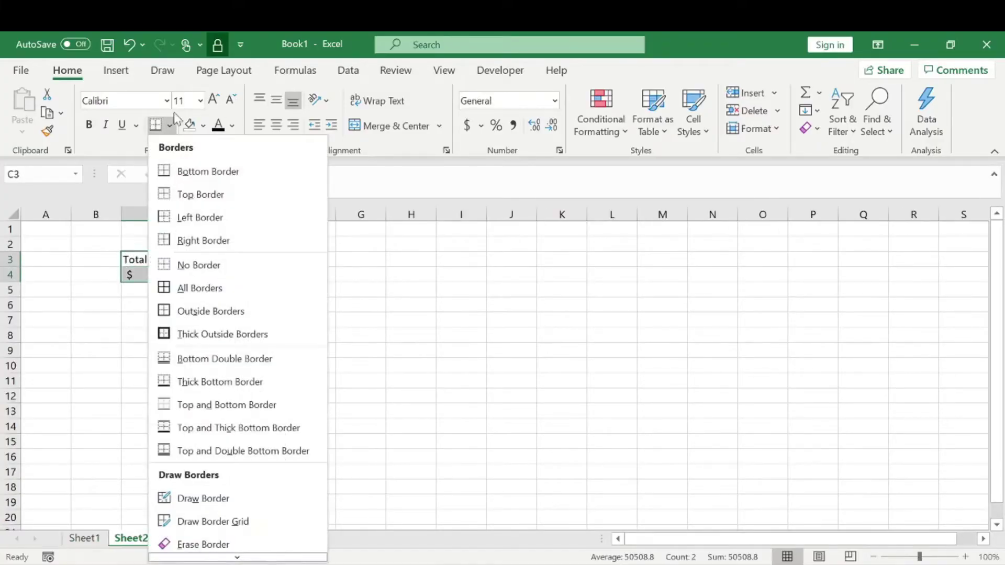
pyautogui.click(223, 334)
pyautogui.click(220, 305)
# Give C3:C4 All Borders plus a thick outline, reapplying the thick outline to C3
pyautogui.moveTo(174, 260); pyautogui.dragTo(167, 277)
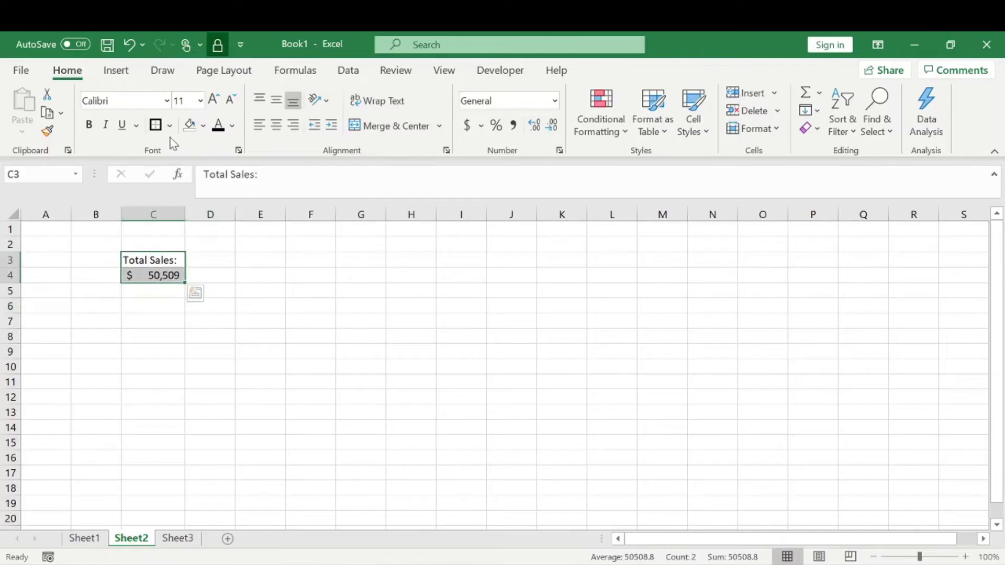
pyautogui.click(169, 126)
pyautogui.click(191, 292)
pyautogui.click(170, 125)
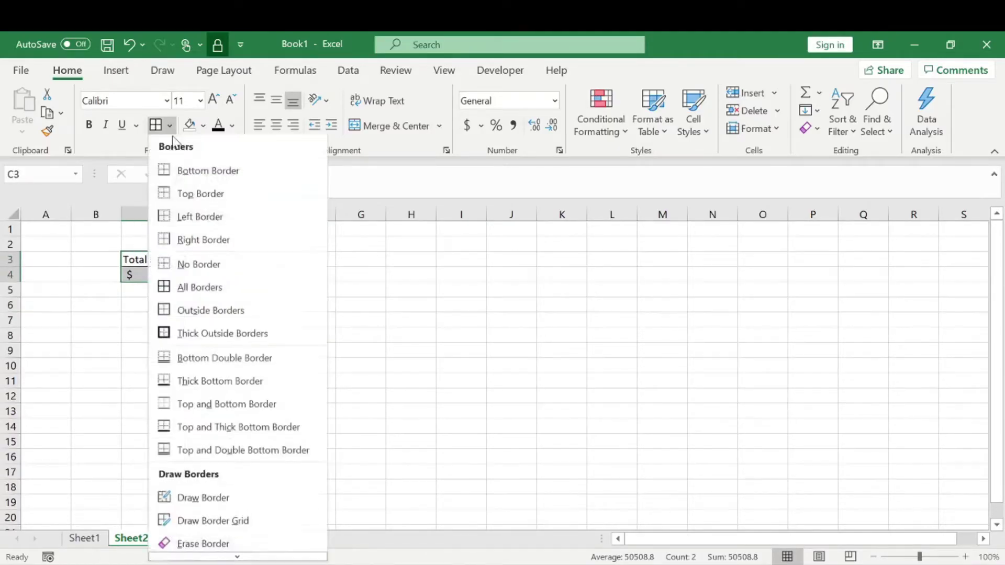
pyautogui.click(222, 334)
pyautogui.click(253, 317)
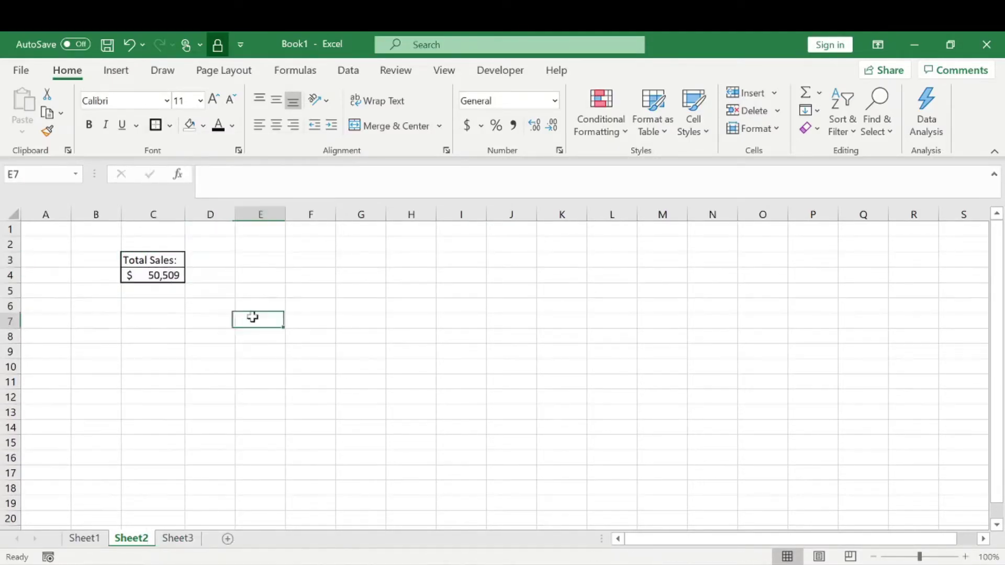
pyautogui.click(176, 260)
pyautogui.click(161, 133)
pyautogui.click(266, 352)
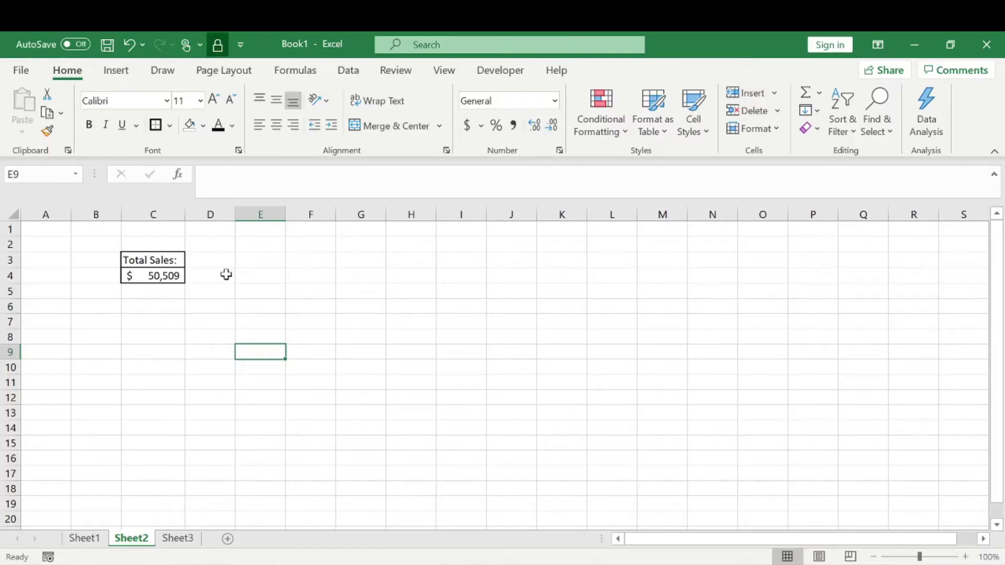
# Make the tip '4. Avoid Scrolling' in Sheet1 C5 visible with black font color
pyautogui.click(103, 539)
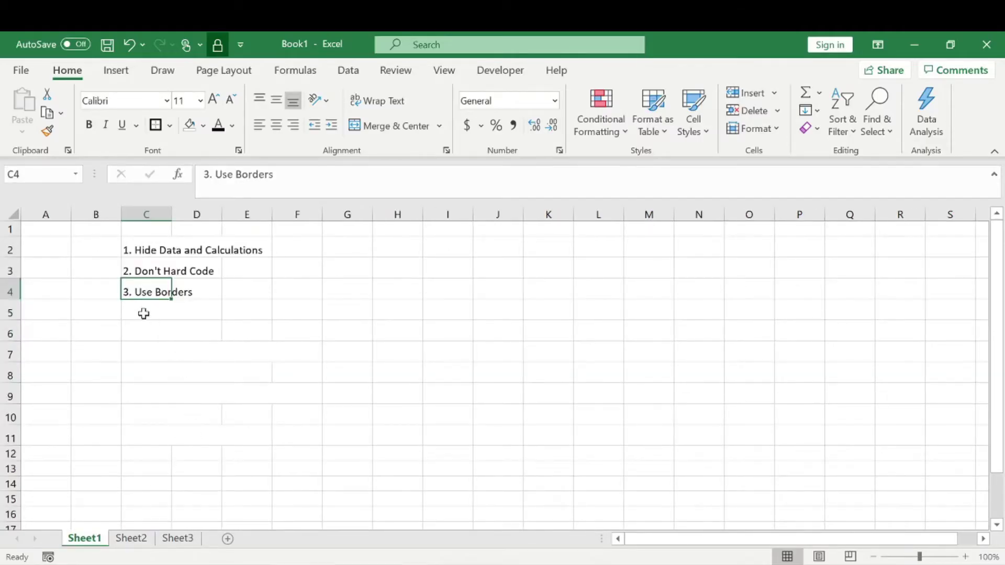
pyautogui.click(143, 312)
pyautogui.click(218, 126)
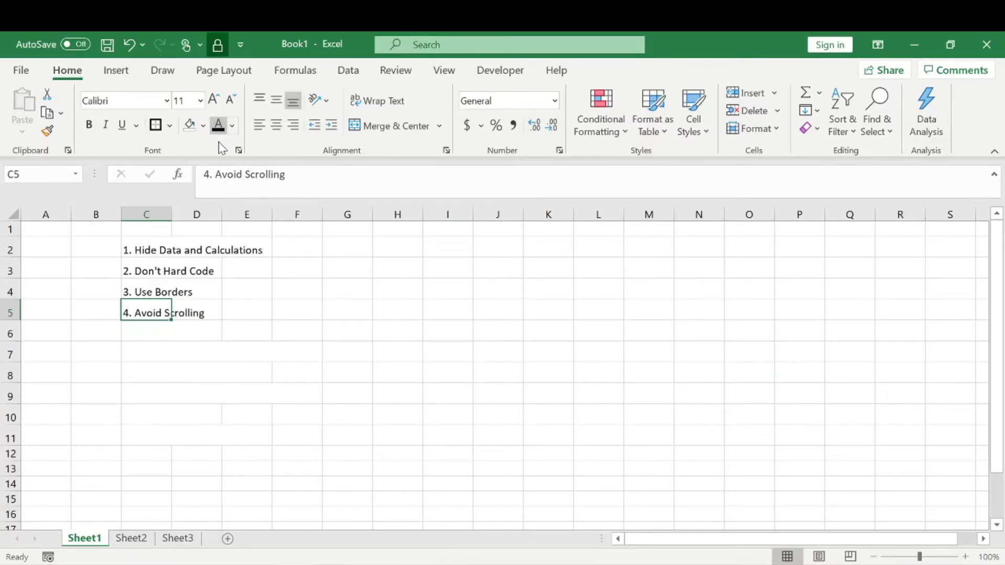
# Review Sheet3's product table down to product 30 in B32, ending on Sheet2
pyautogui.click(139, 541)
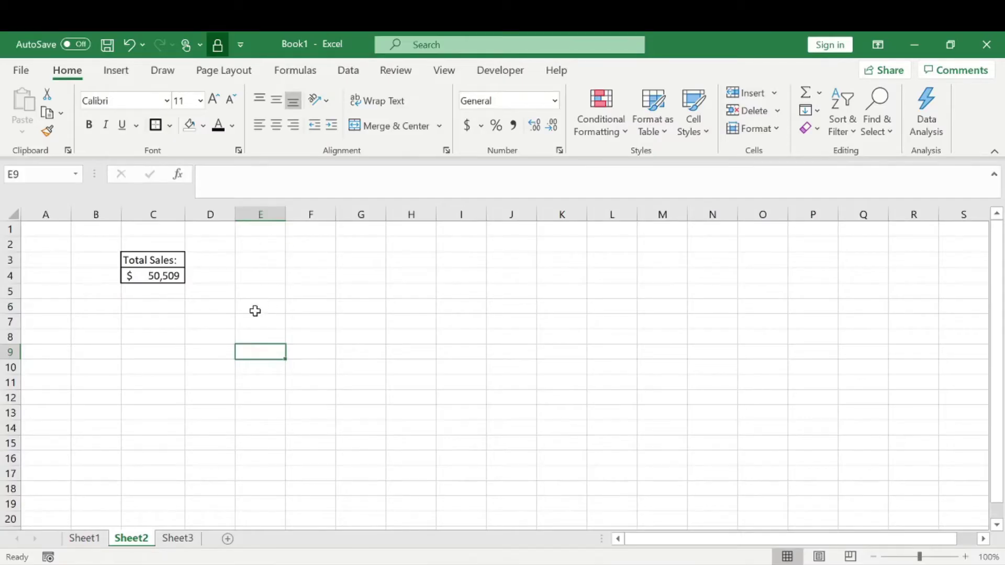
pyautogui.click(178, 539)
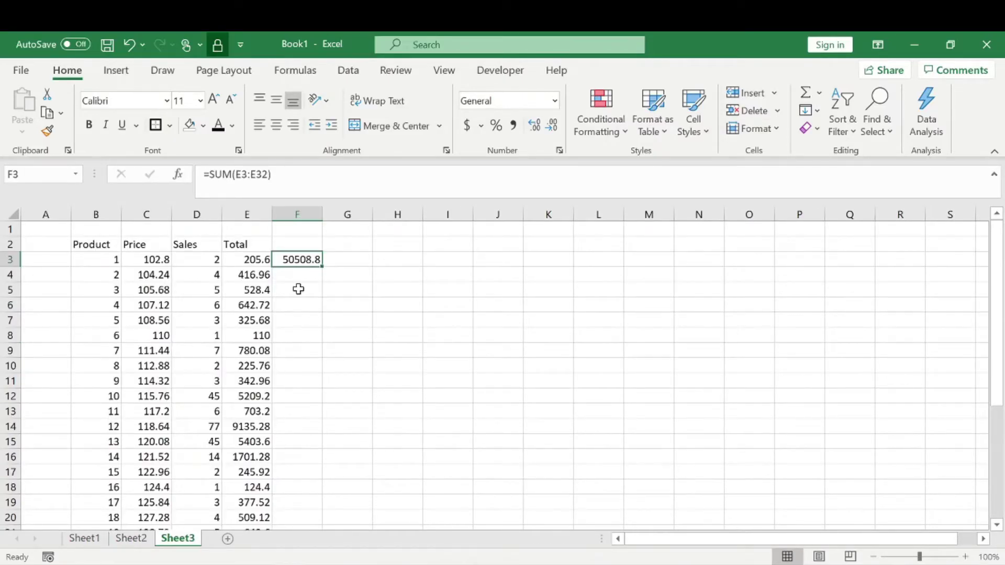
pyautogui.scroll(-1, 269, 311)
pyautogui.scroll(-6, 270, 311)
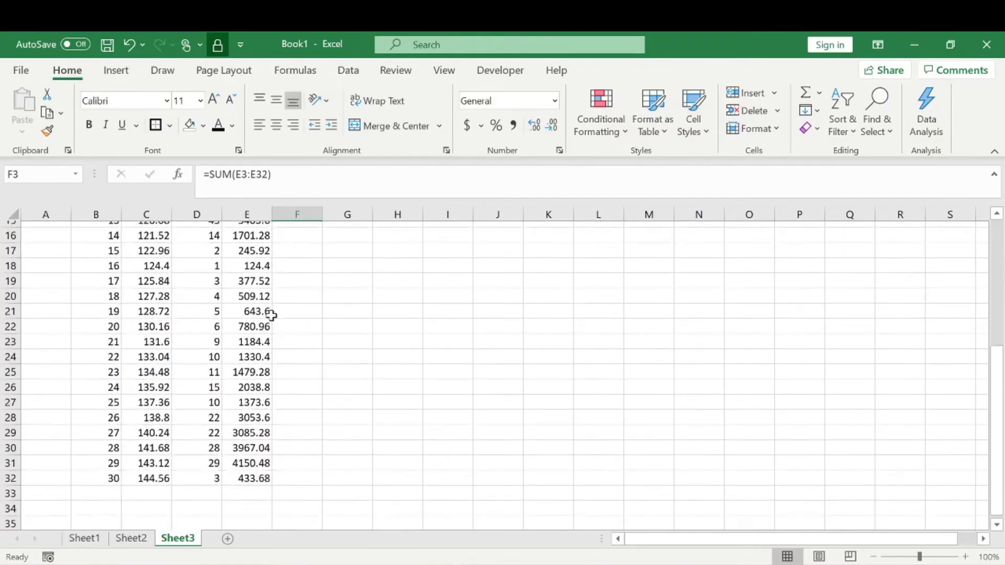
pyautogui.click(116, 383)
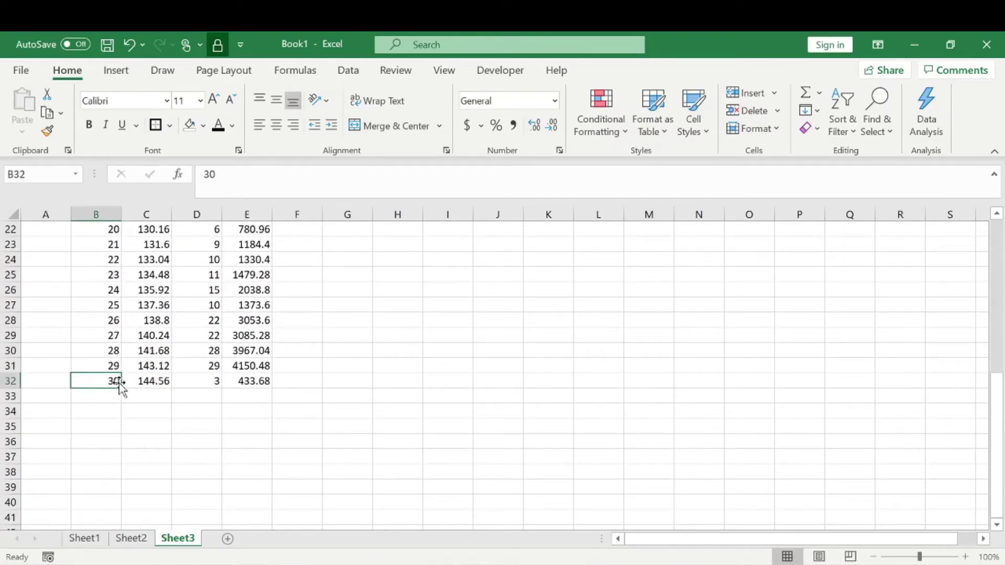
pyautogui.scroll(7, 140, 367)
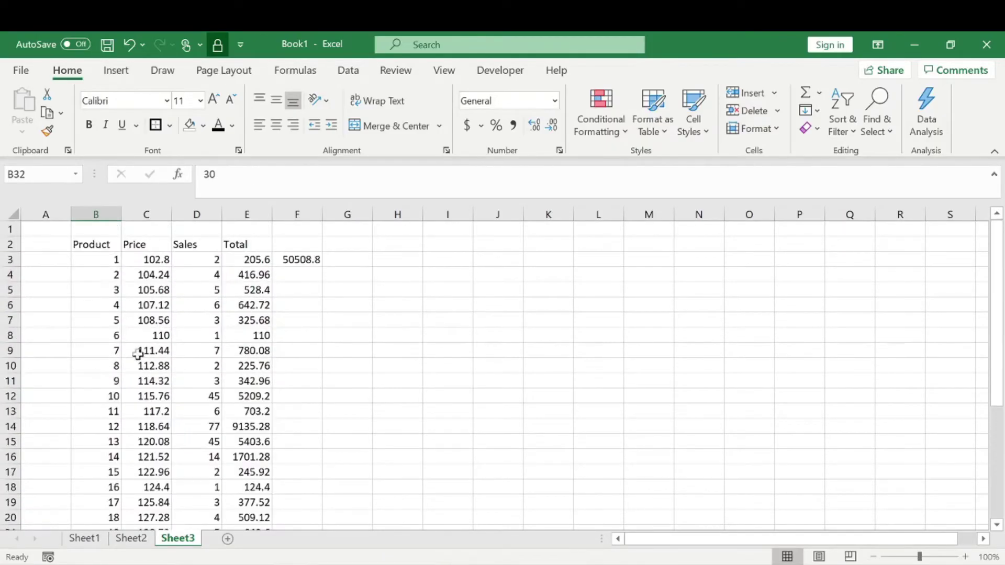
pyautogui.scroll(-7, 131, 335)
pyautogui.scroll(7, 267, 394)
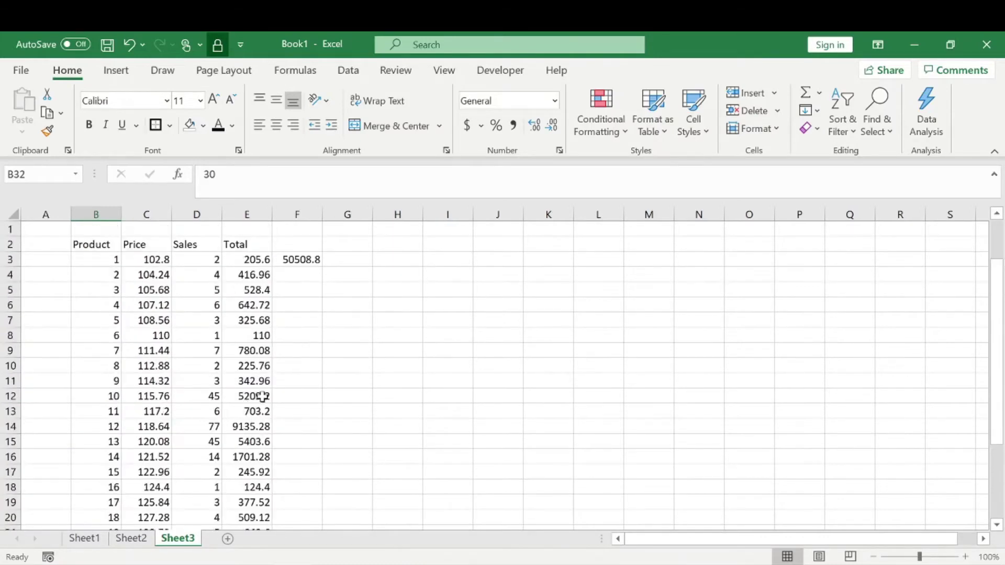
pyautogui.click(131, 539)
pyautogui.click(177, 539)
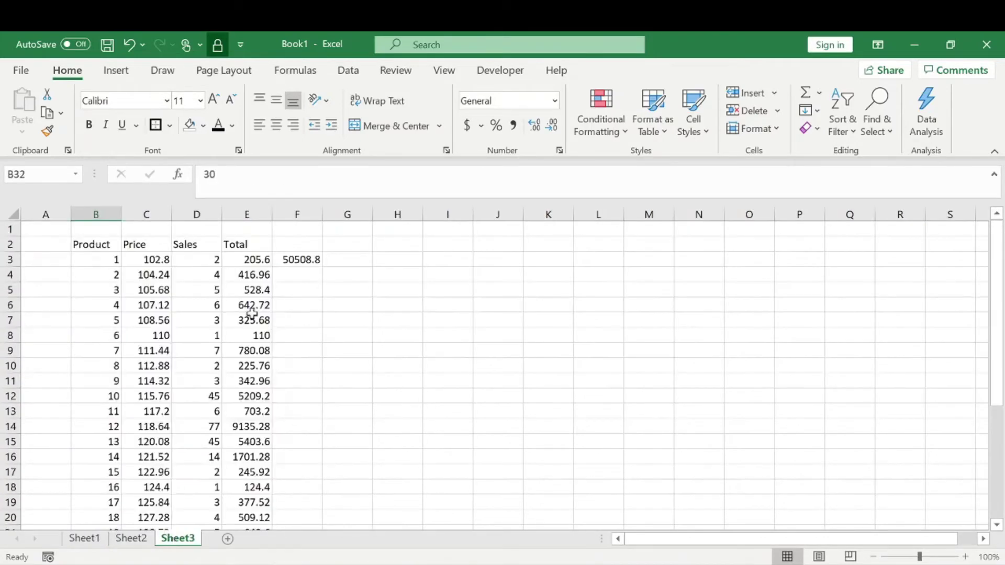
pyautogui.click(131, 539)
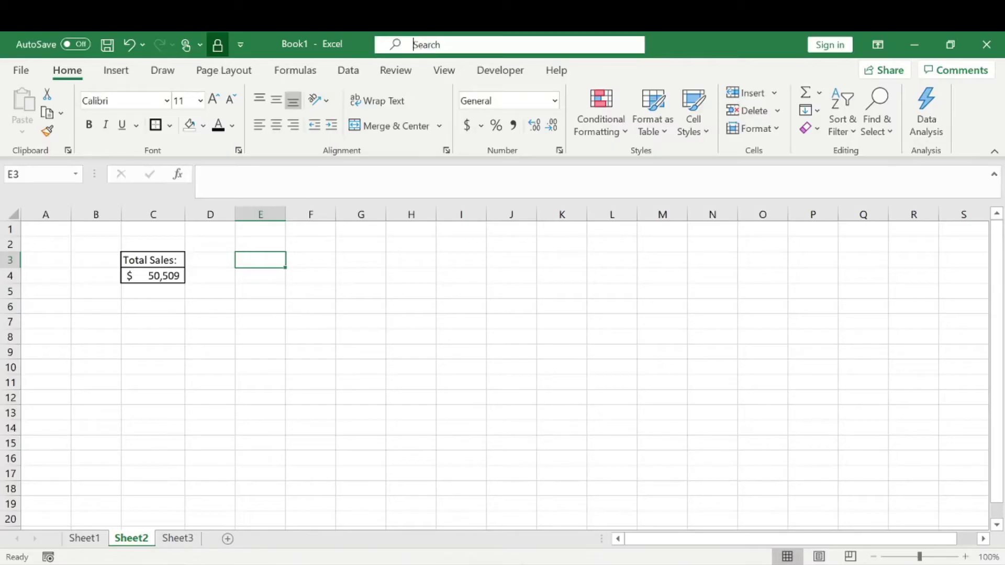
# Add List data validation to E3 with source =Sheet3!$B$3:$B$32
pyautogui.write('data')
pyautogui.click(504, 114)
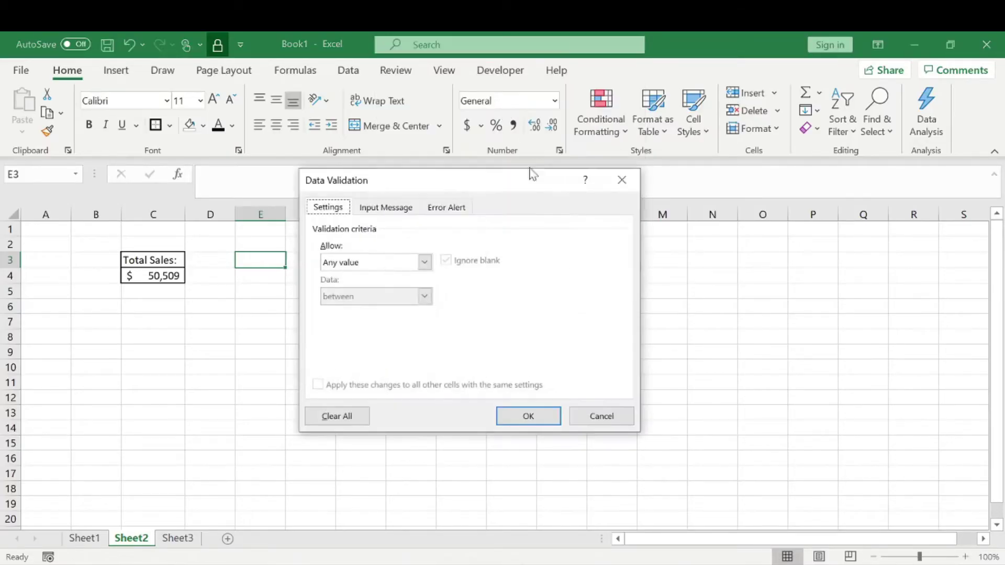
pyautogui.click(425, 262)
pyautogui.click(393, 311)
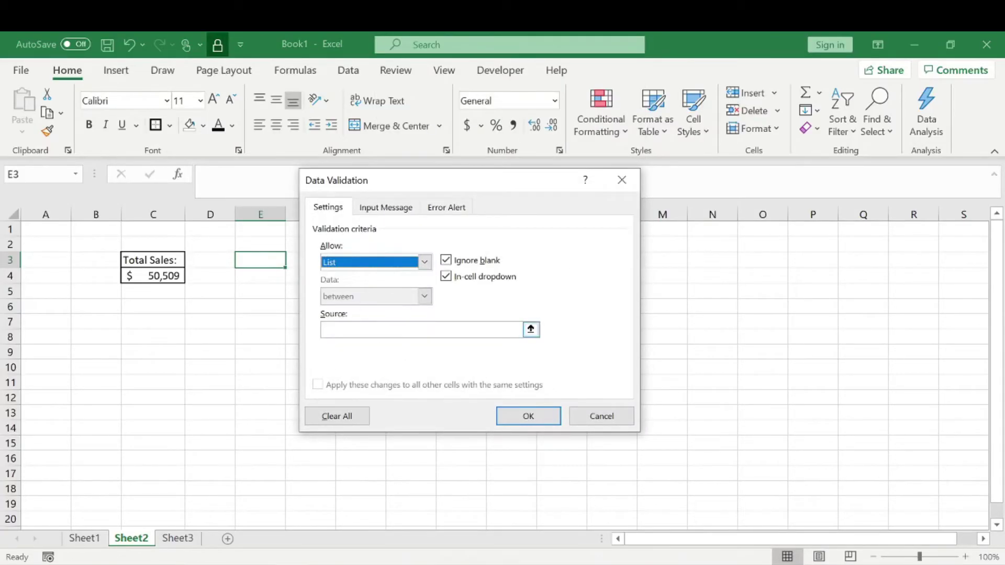
pyautogui.click(472, 330)
pyautogui.click(178, 539)
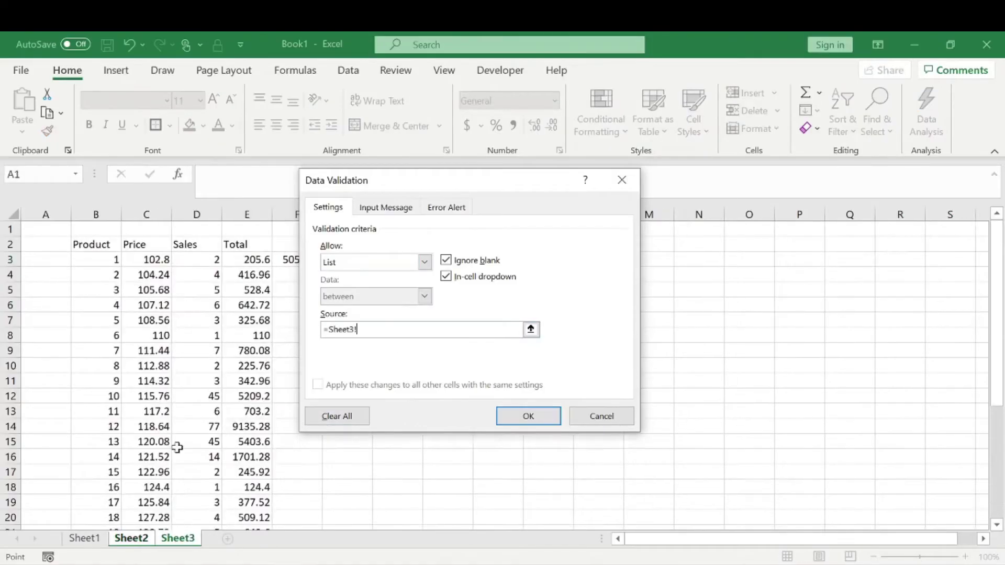
pyautogui.click(103, 266)
pyautogui.hotkey('ctrl', 'shift', 'Down')
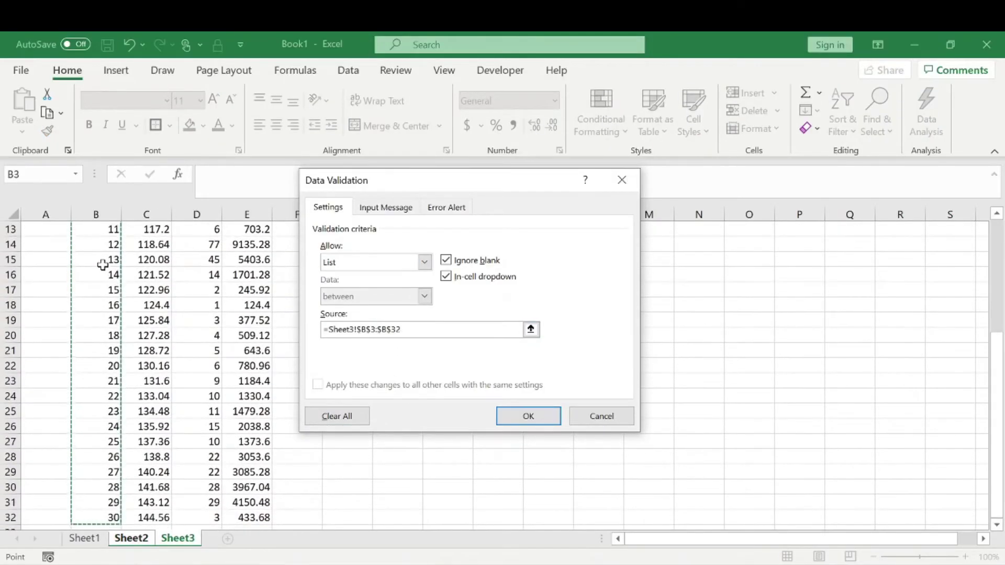
pyautogui.press('Return')
# Choose product 23 from E3's dropdown list
pyautogui.click(292, 260)
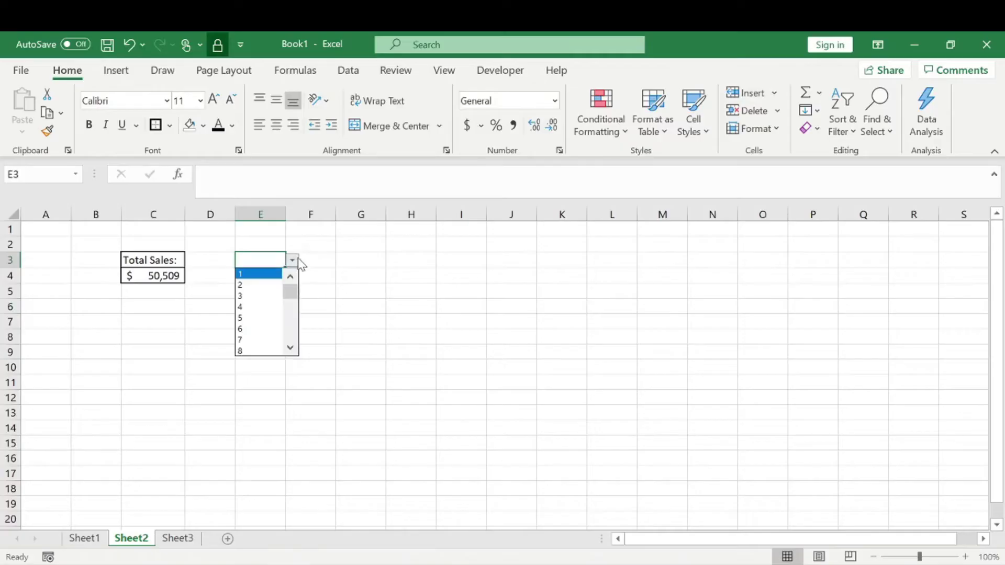
pyautogui.moveTo(291, 291); pyautogui.dragTo(289, 327)
pyautogui.click(259, 318)
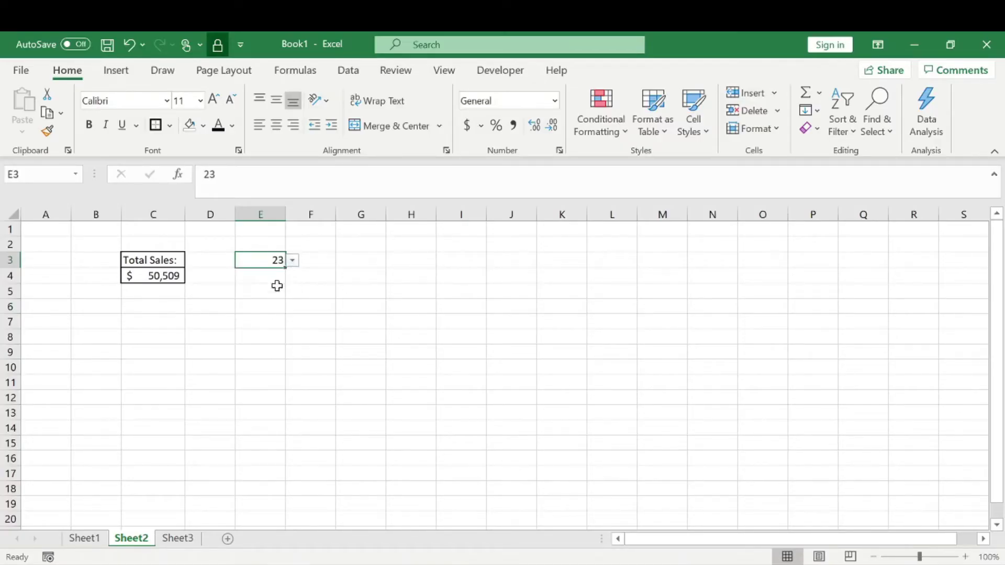
pyautogui.click(262, 277)
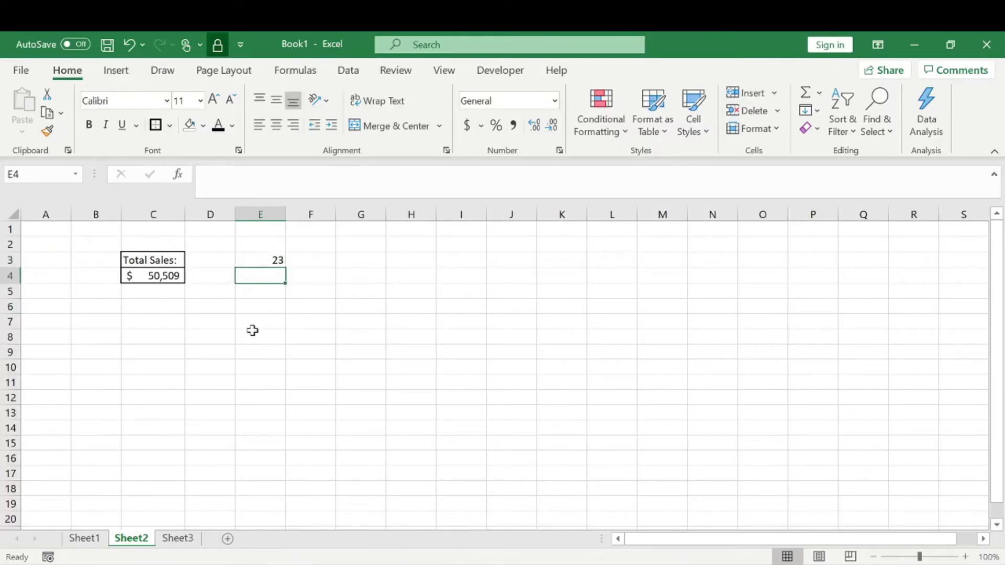
# Check the Price, Sales and Total headings on Sheet3's product table
pyautogui.click(183, 539)
pyautogui.scroll(4, 251, 314)
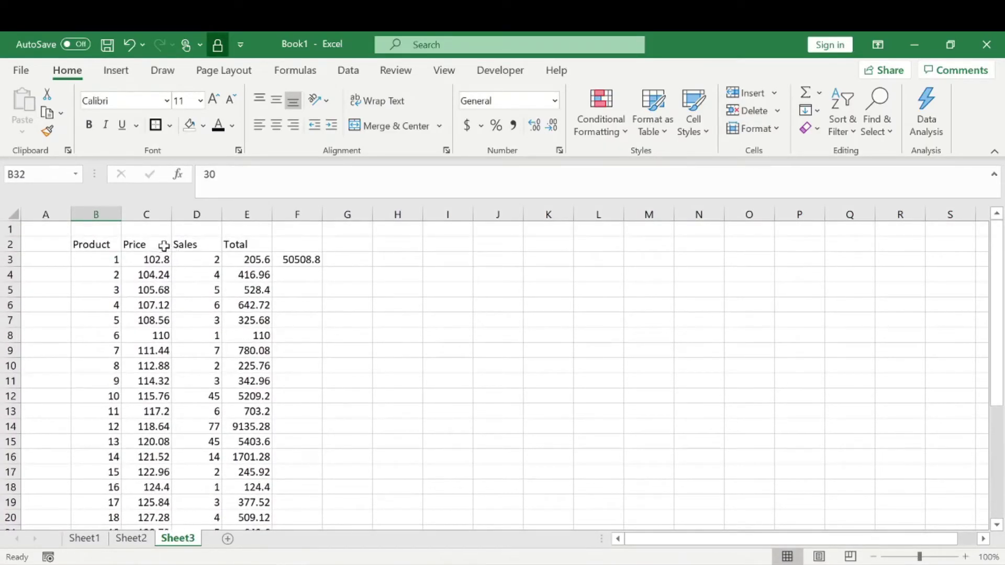
pyautogui.click(162, 245)
pyautogui.click(201, 244)
pyautogui.click(241, 243)
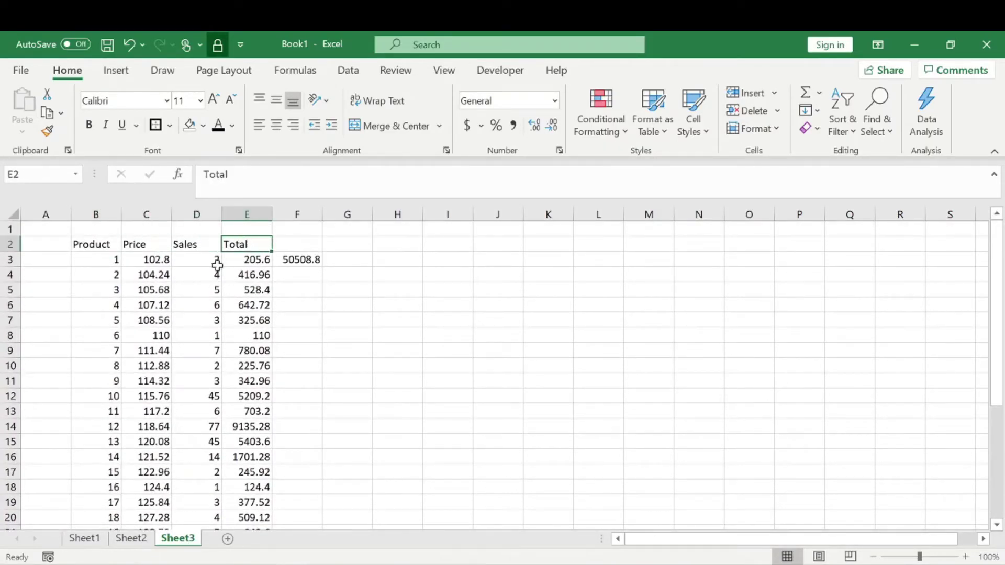
# Type the headers Price, Sales and Total into Sheet2 cells E4, F4 and G4
pyautogui.click(134, 539)
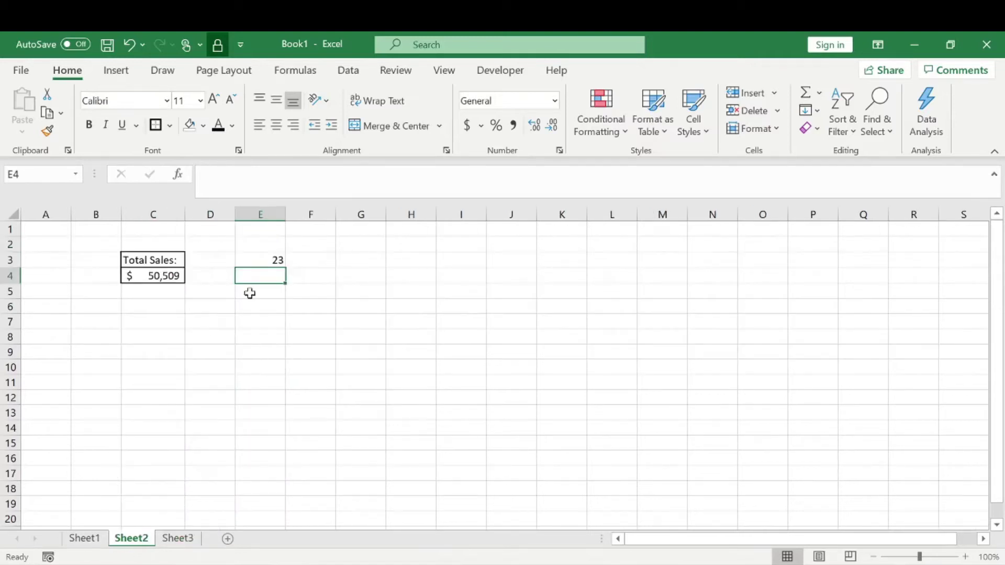
pyautogui.write('Price')
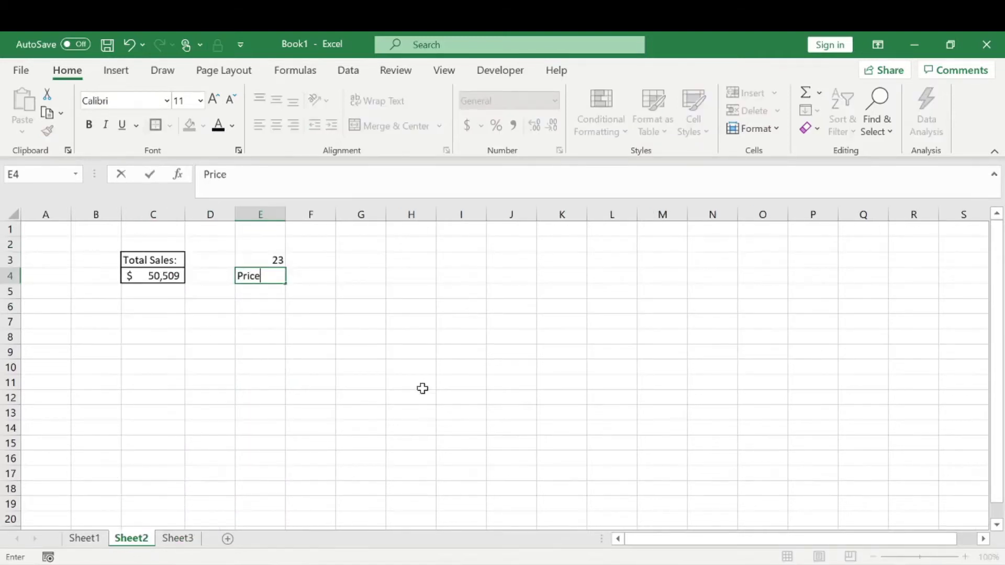
pyautogui.press('Tab')
pyautogui.write('Sa')
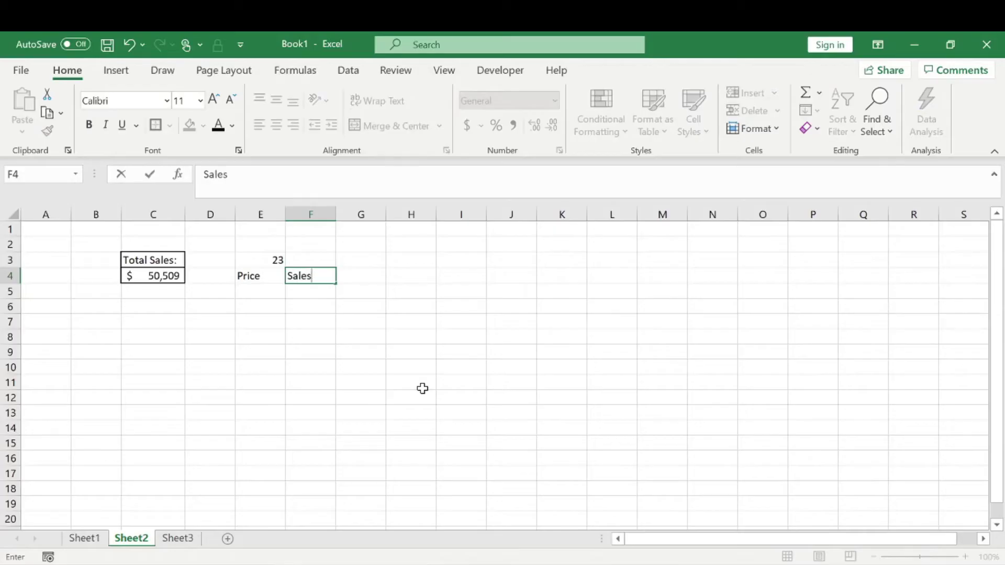
pyautogui.press('Tab')
pyautogui.write('Tot')
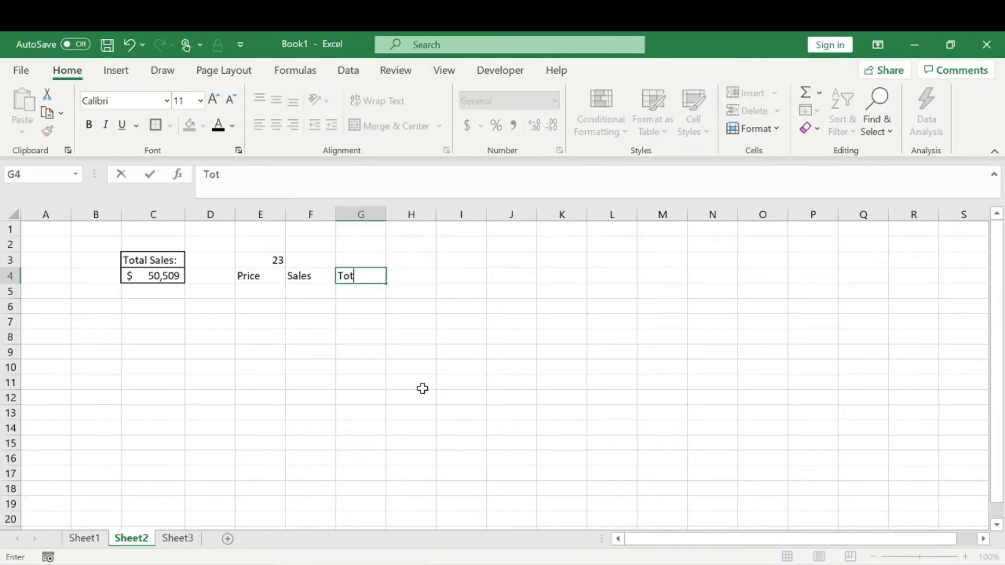
pyautogui.write('al')
pyautogui.press('Return')
pyautogui.click(260, 292)
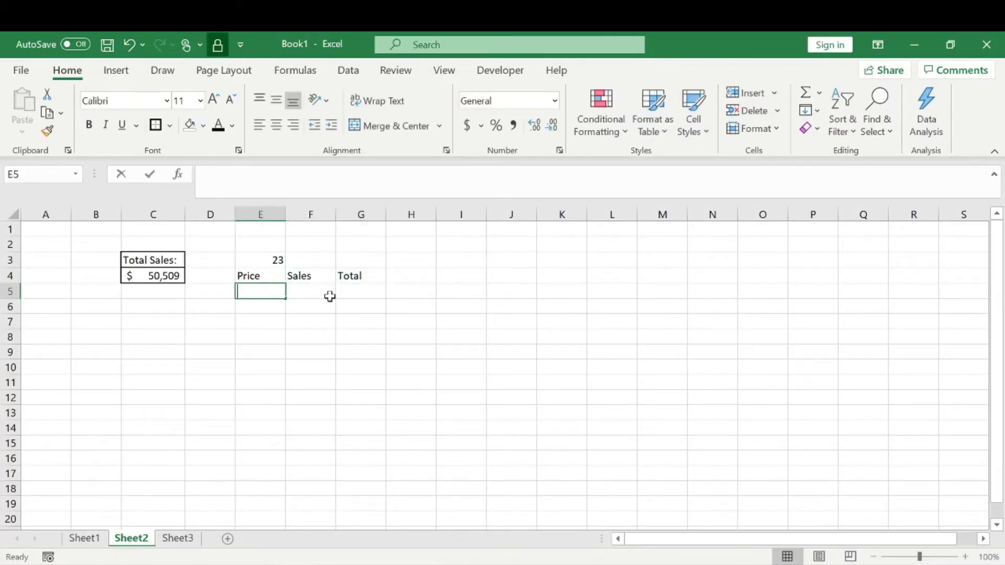
# Enter a VLOOKUP in E5 that looks up E3 in Sheet3's B2:E32 table, column 1
pyautogui.write('=vl')
pyautogui.press('Tab')
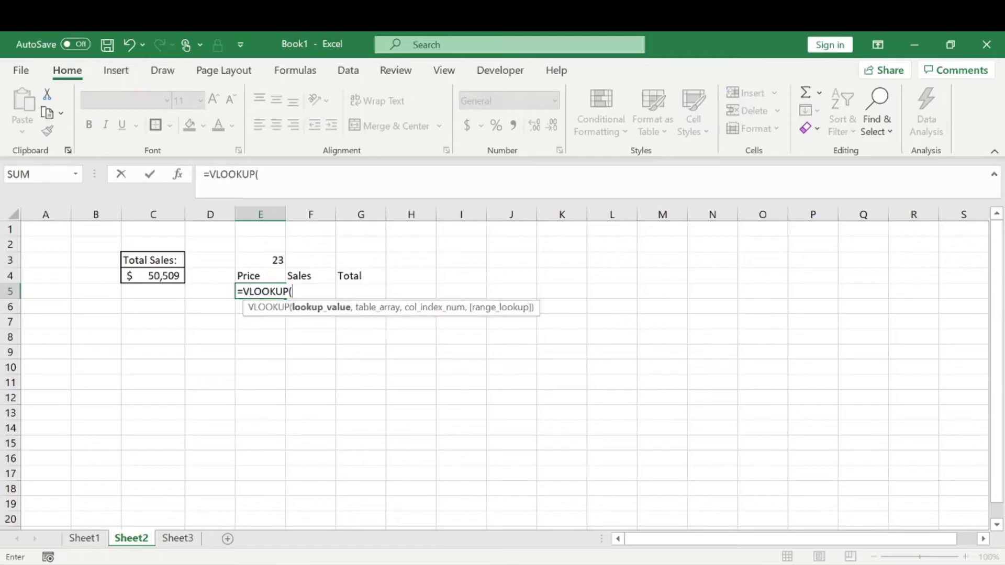
pyautogui.click(271, 260)
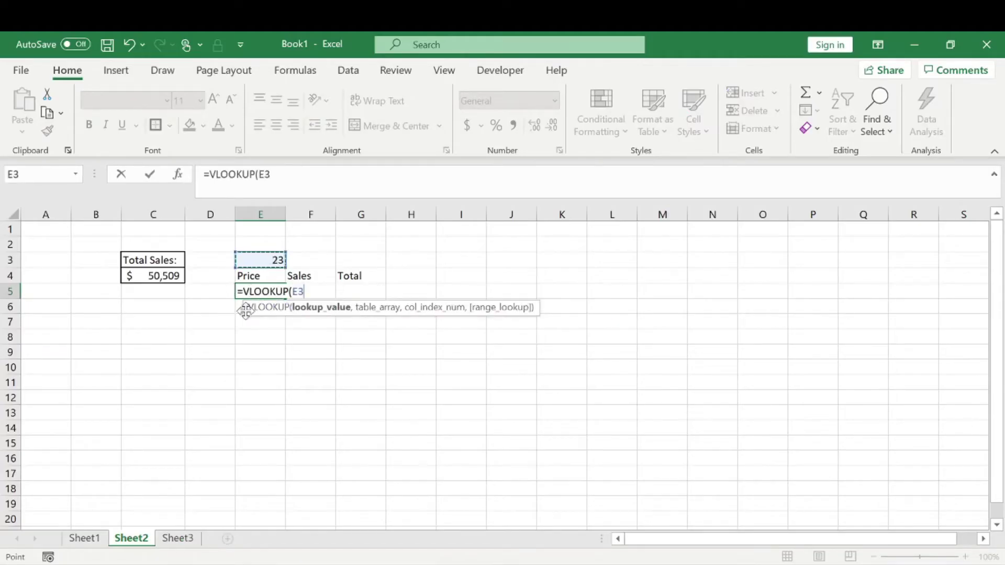
pyautogui.write(',')
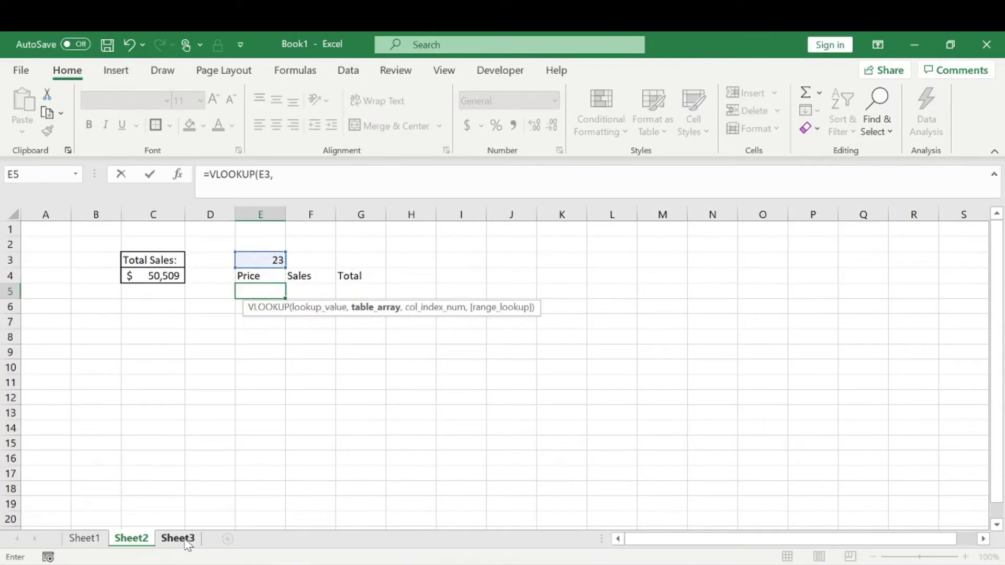
pyautogui.click(178, 538)
pyautogui.moveTo(101, 242)
pyautogui.mouseDown()
pyautogui.moveTo(241, 283)
pyautogui.moveTo(240, 266)
pyautogui.mouseUp()
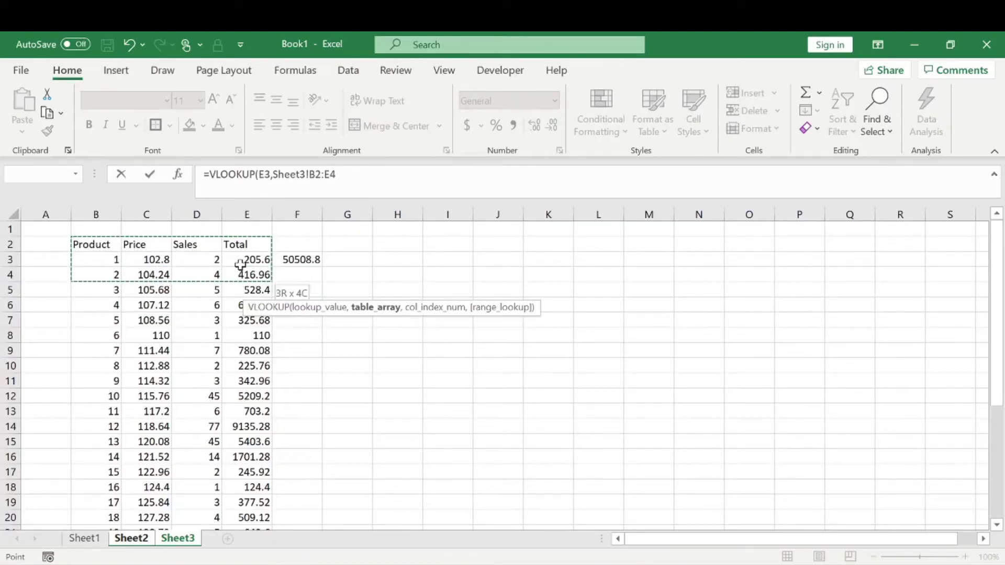
pyautogui.hotkey('ctrl', 'shift', 'Down')
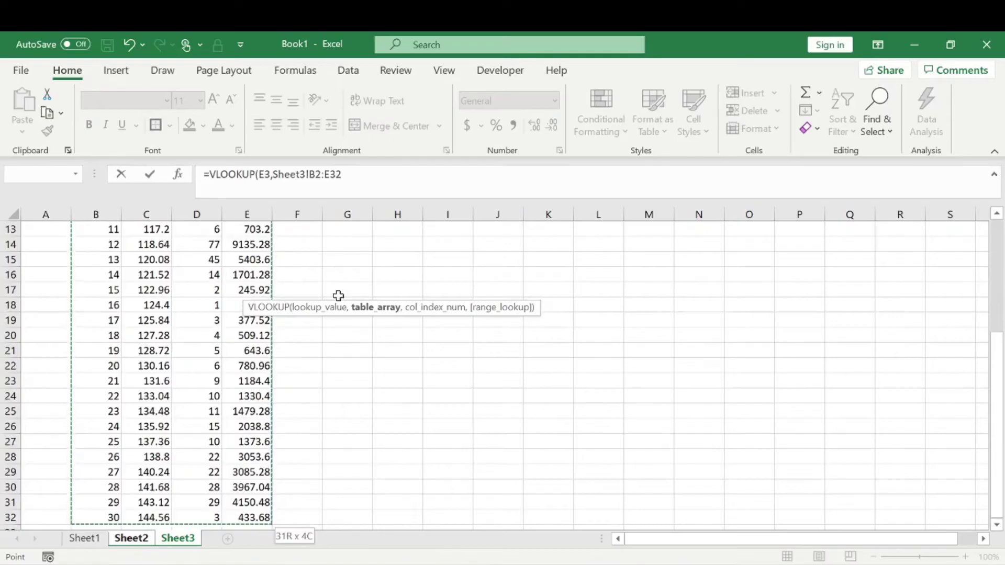
pyautogui.write(',')
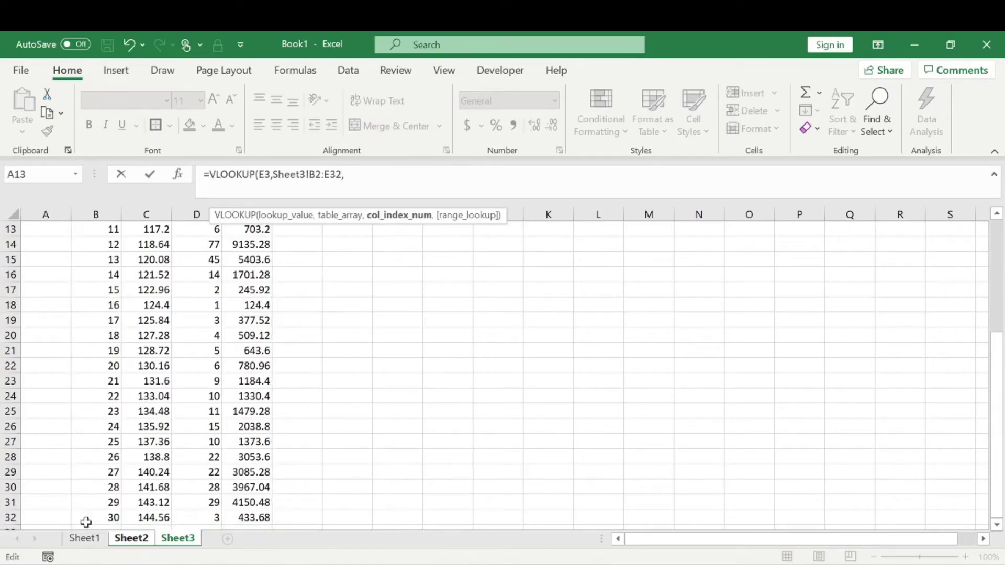
pyautogui.click(133, 538)
pyautogui.moveTo(380, 174); pyautogui.dragTo(361, 175)
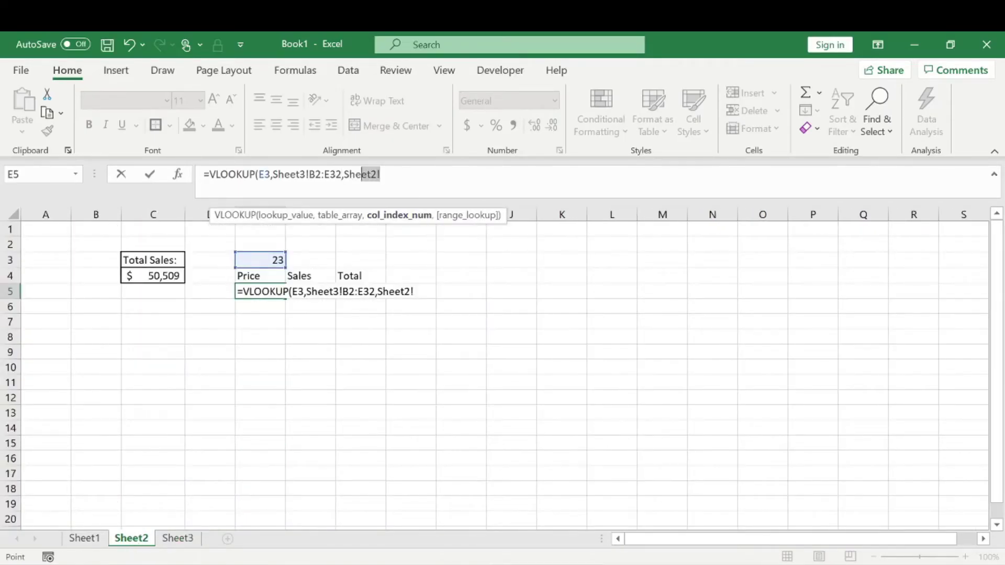
pyautogui.press('BackSpace')
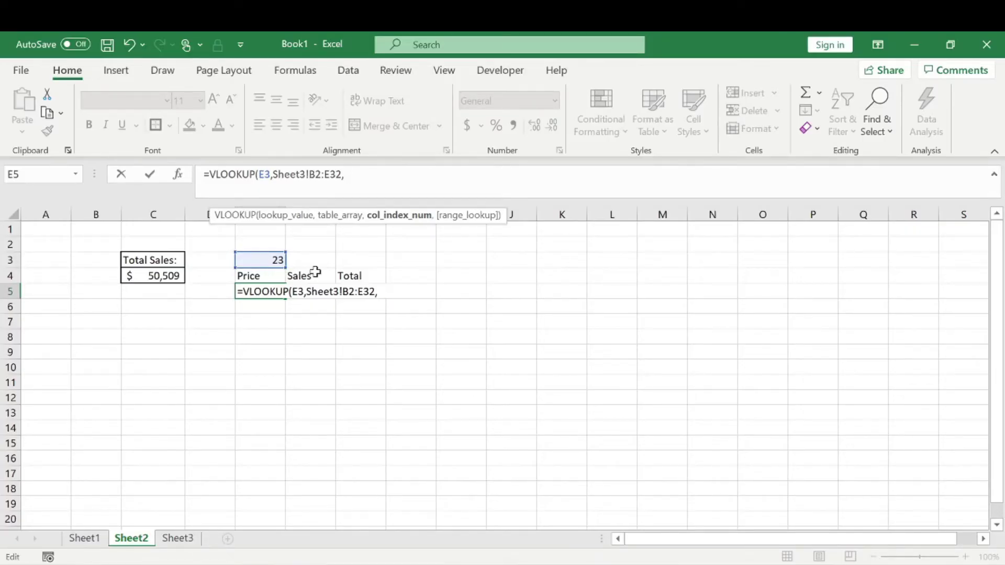
pyautogui.write('1,')
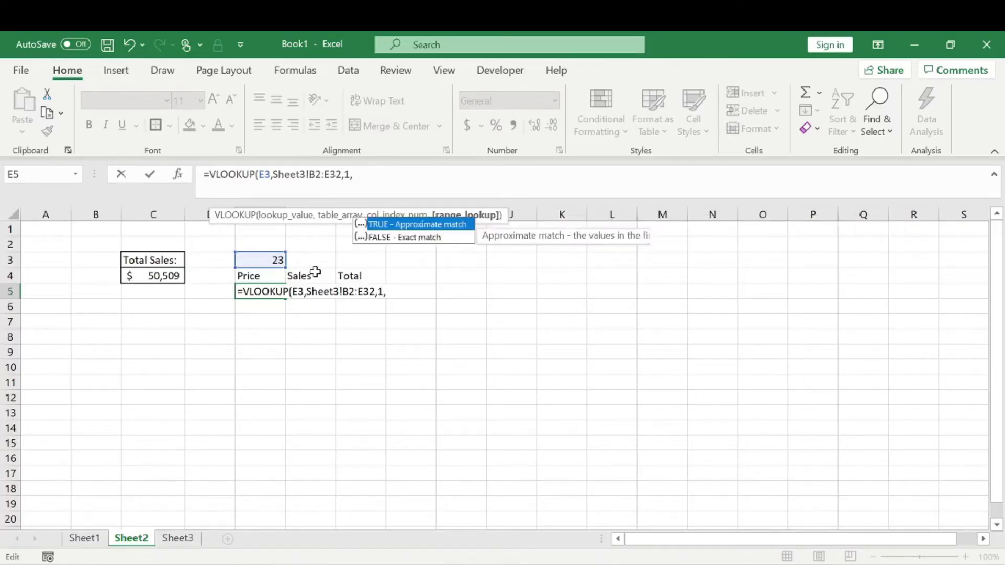
pyautogui.press('Return')
# Change E5's column index to 2 so it returns the price
pyautogui.click(278, 292)
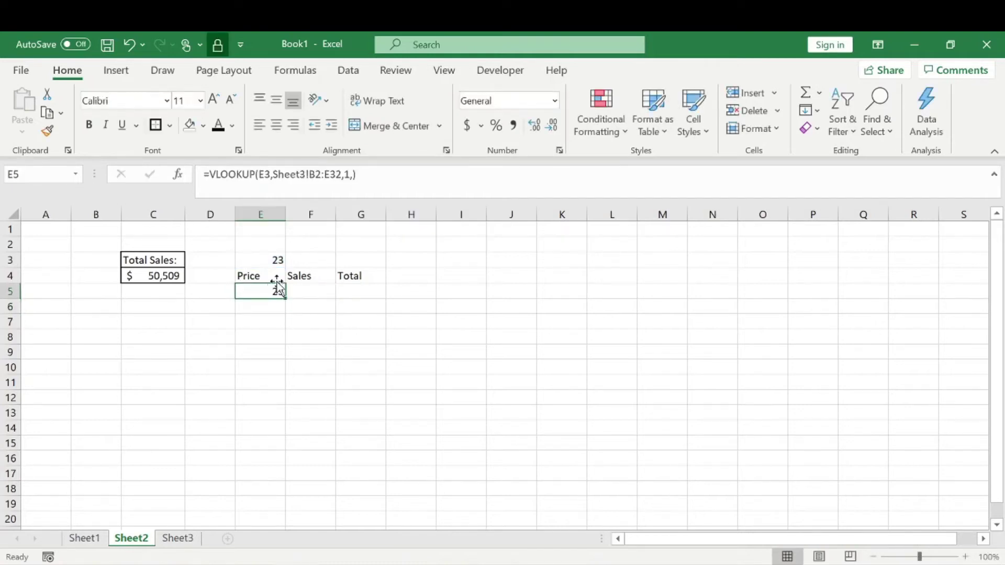
pyautogui.click(349, 174)
pyautogui.press('BackSpace')
pyautogui.write('2')
pyautogui.press('Return')
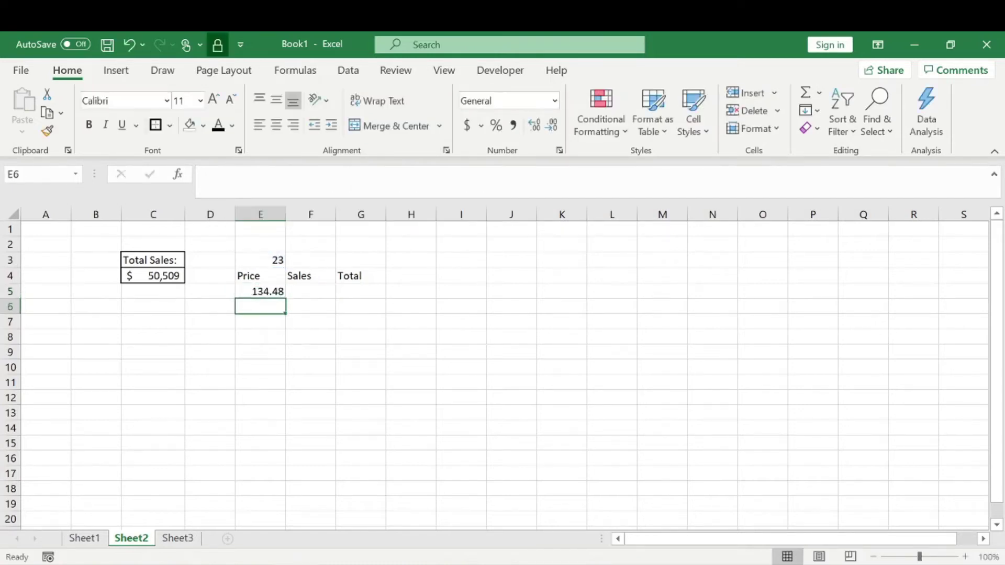
# Make the E3, B2 and E32 references in E5's formula absolute with F4
pyautogui.click(279, 289)
pyautogui.moveTo(286, 301)
pyautogui.mouseDown()
pyautogui.moveTo(347, 299)
pyautogui.moveTo(283, 296)
pyautogui.mouseUp()
pyautogui.click(315, 174)
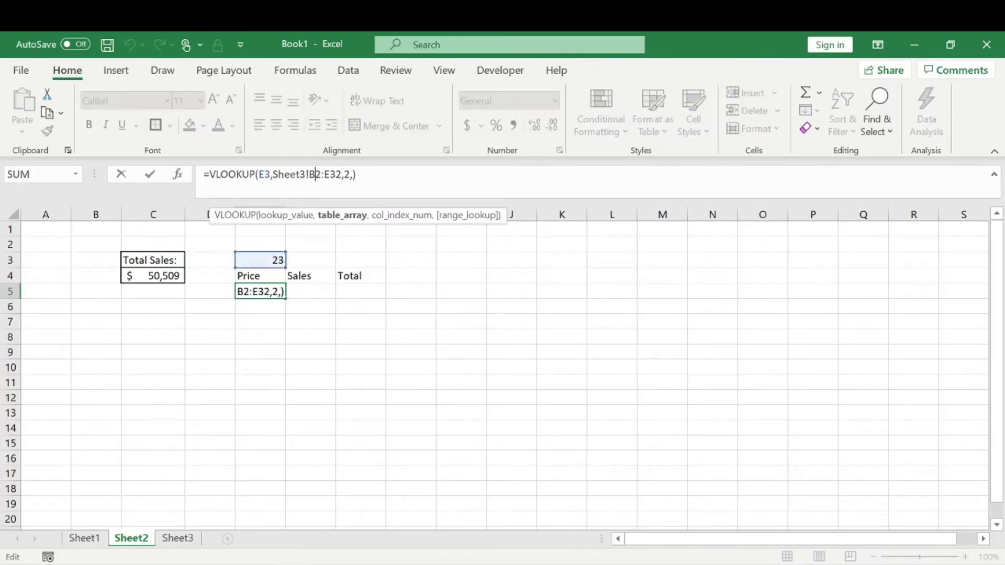
pyautogui.click(265, 174)
pyautogui.press('F4')
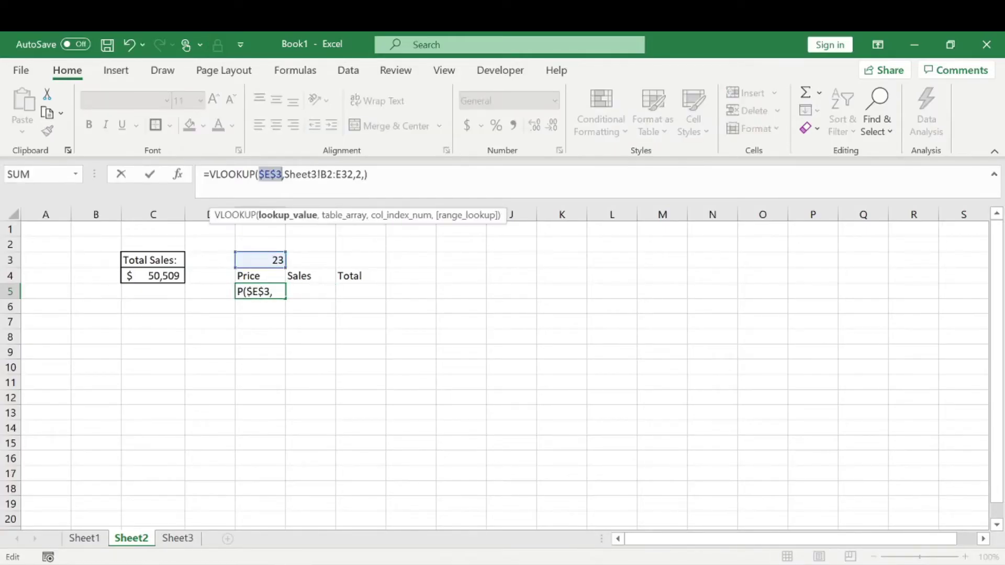
pyautogui.click(319, 174)
pyautogui.press('F4')
pyautogui.click(360, 174)
pyautogui.press('F4')
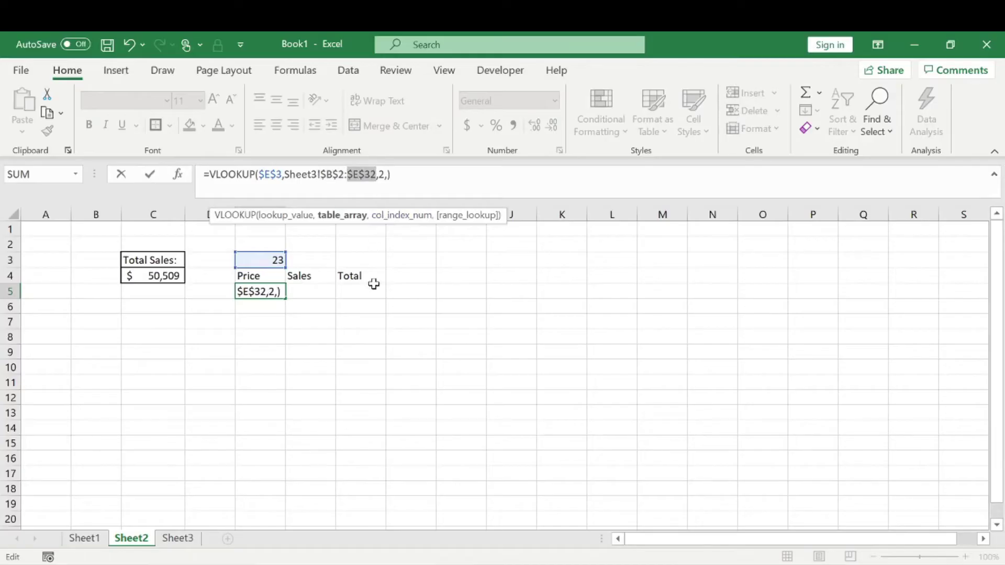
pyautogui.press('Return')
# Copy the lookup into F5 and G5, using column 3 for sales, with G5 totalling 1479.28
pyautogui.click(255, 287)
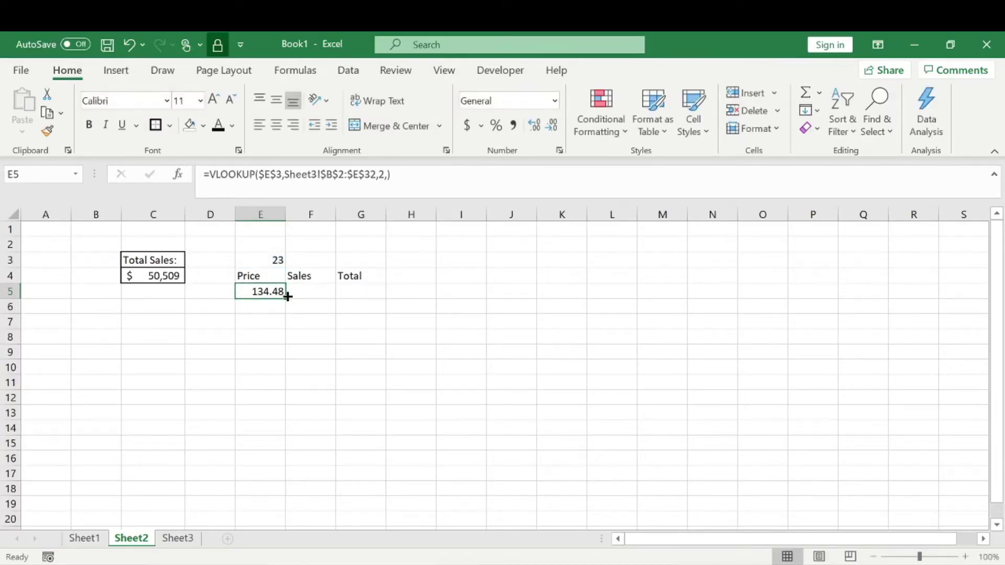
pyautogui.moveTo(288, 294); pyautogui.dragTo(381, 294)
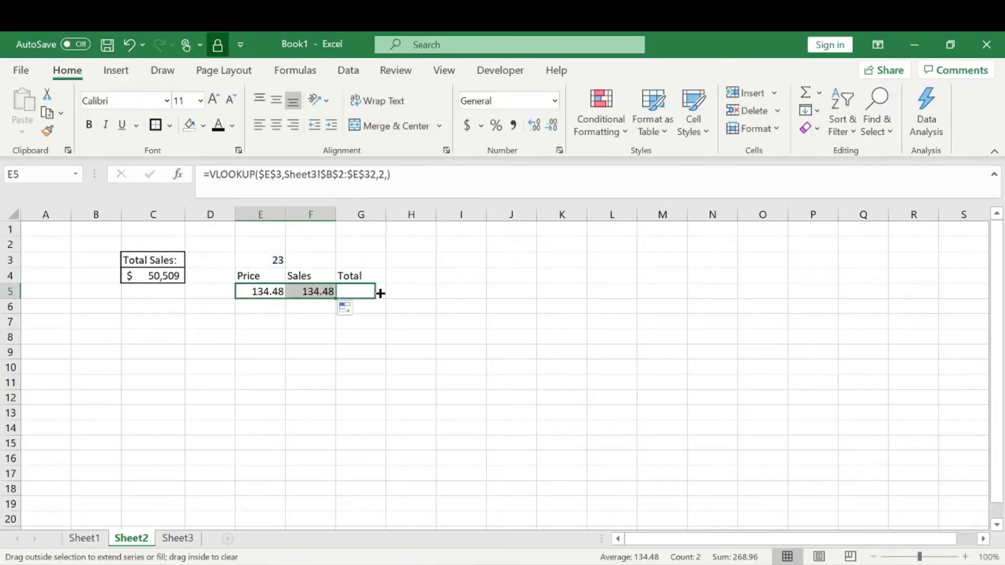
pyautogui.click(313, 292)
pyautogui.click(384, 174)
pyautogui.press('BackSpace')
pyautogui.write('3,Sheet3!$B$2:$E$32,)')
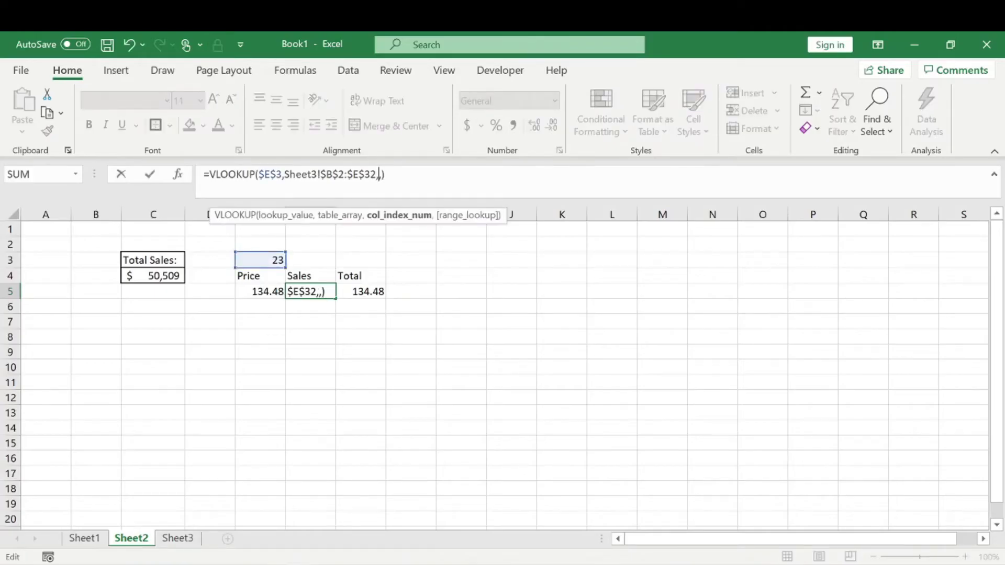
pyautogui.press('Return')
pyautogui.click(361, 294)
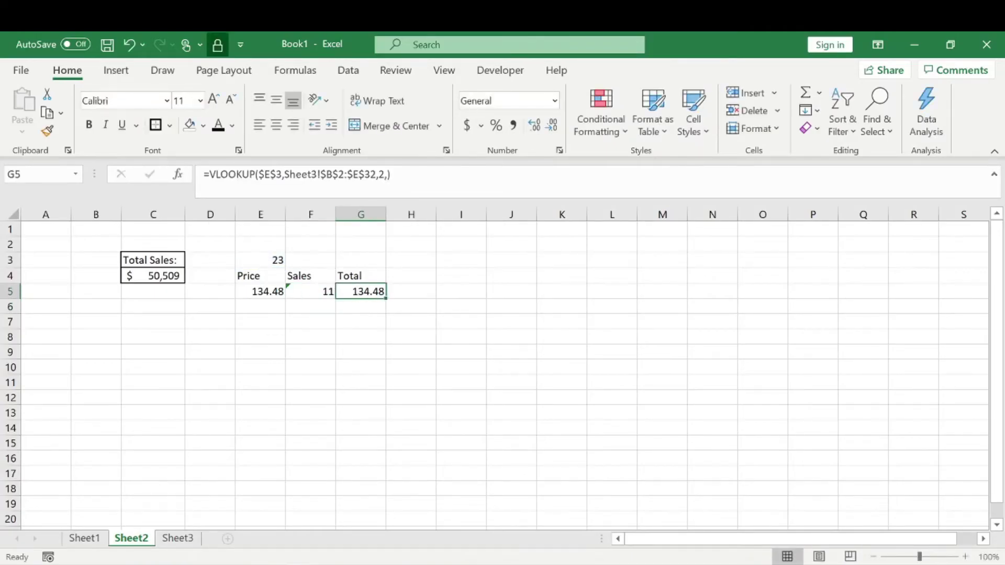
pyautogui.click(384, 174)
pyautogui.press('Return')
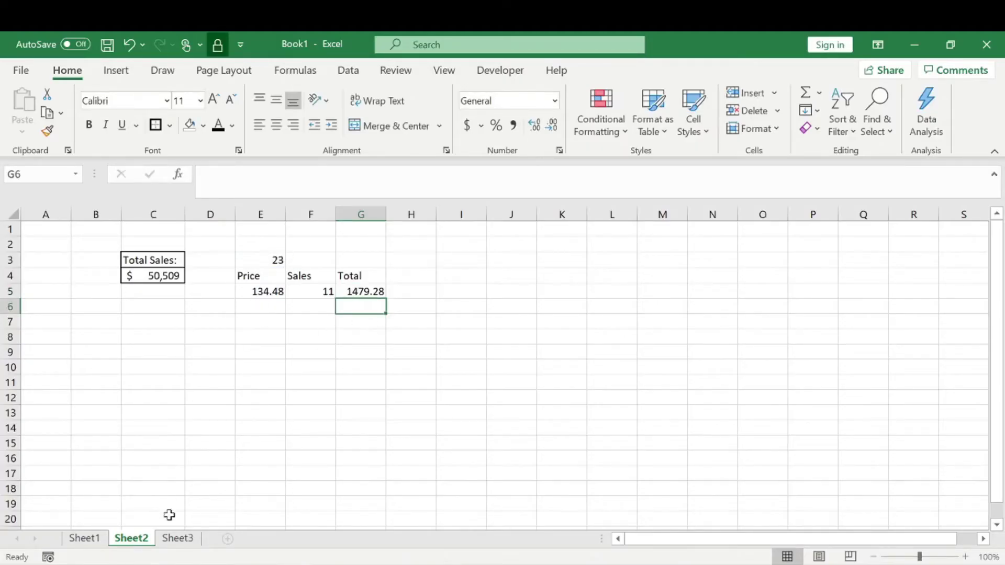
# Check the looked-up values against product 23's price and sales on Sheet3
pyautogui.click(178, 539)
pyautogui.scroll(-1, 149, 325)
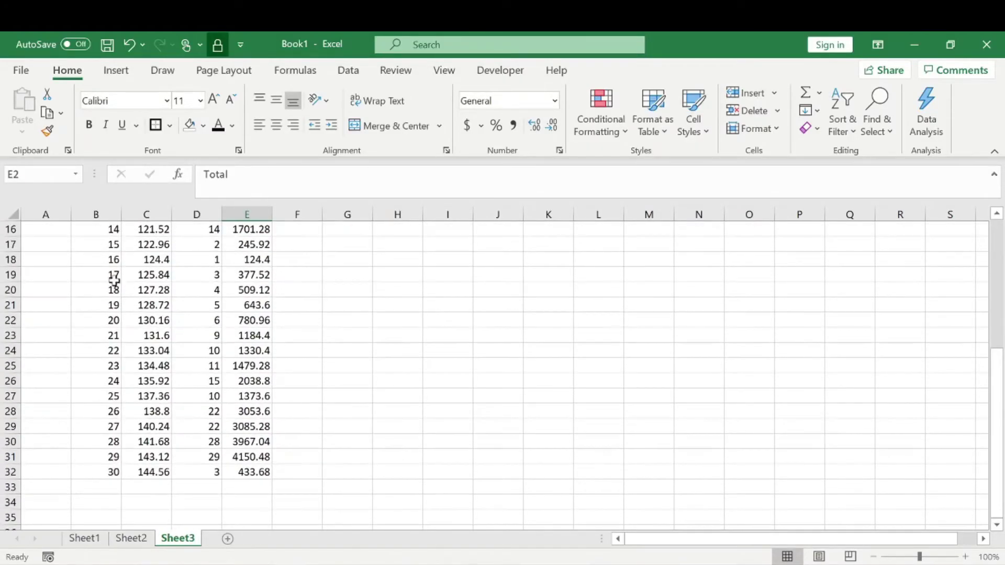
pyautogui.click(150, 366)
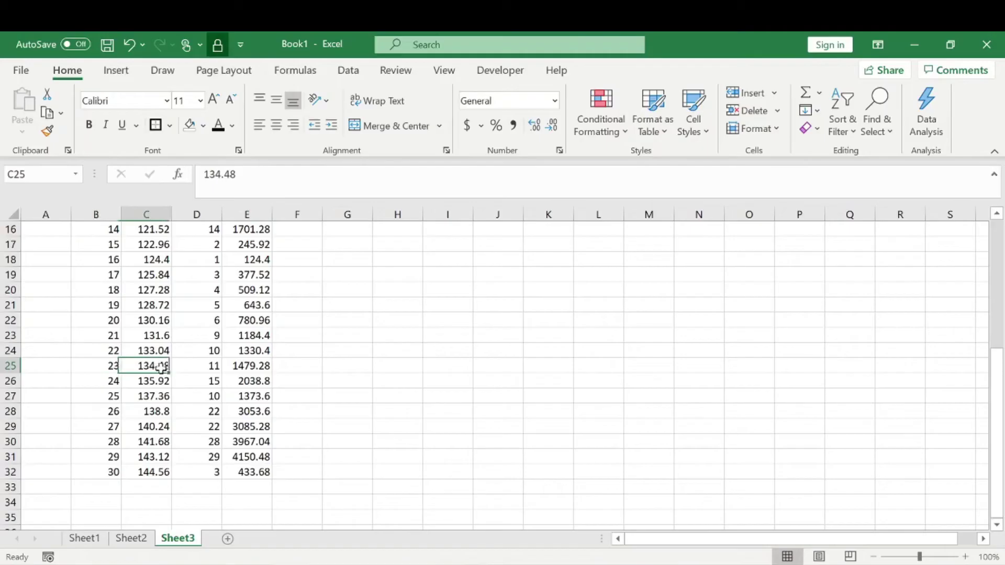
pyautogui.click(207, 366)
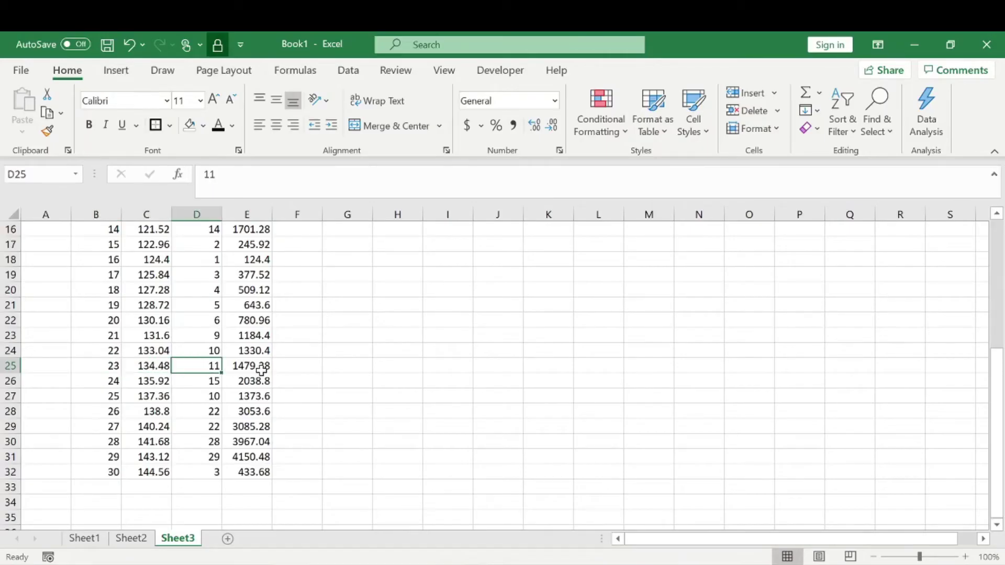
pyautogui.click(135, 542)
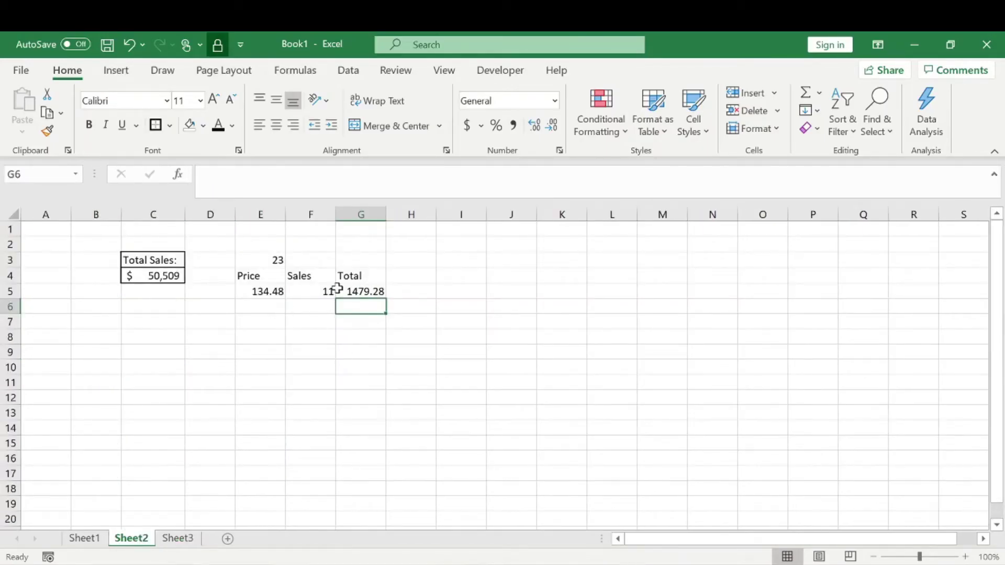
pyautogui.click(276, 260)
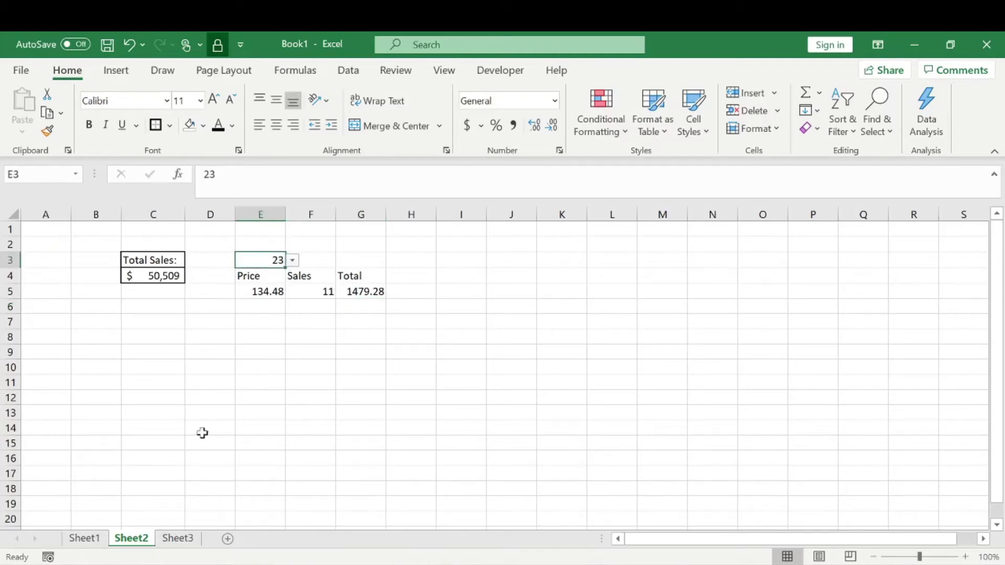
pyautogui.click(152, 519)
pyautogui.click(177, 538)
pyautogui.scroll(5, 308, 330)
pyautogui.scroll(-1, 308, 330)
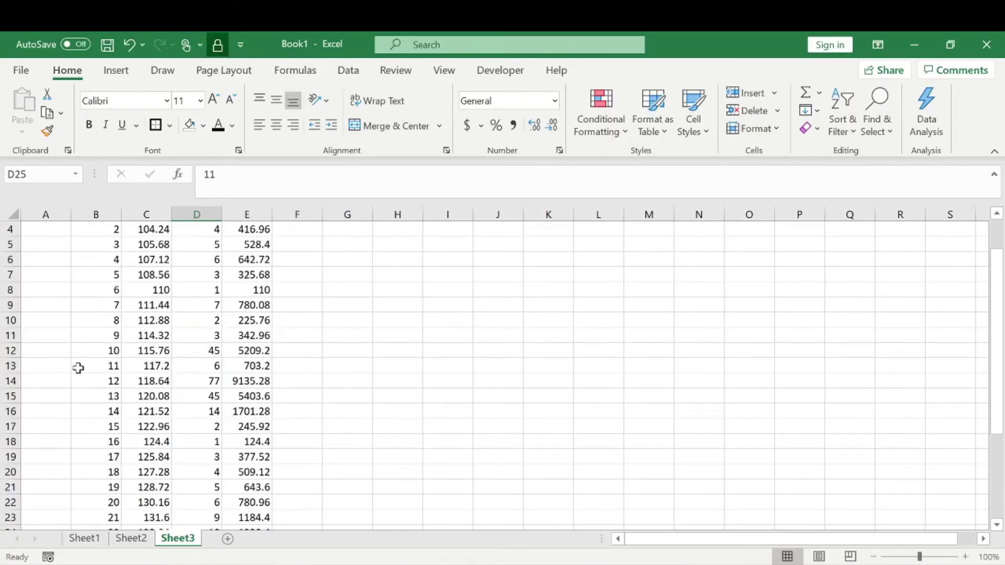
pyautogui.scroll(1, 225, 288)
pyautogui.click(142, 539)
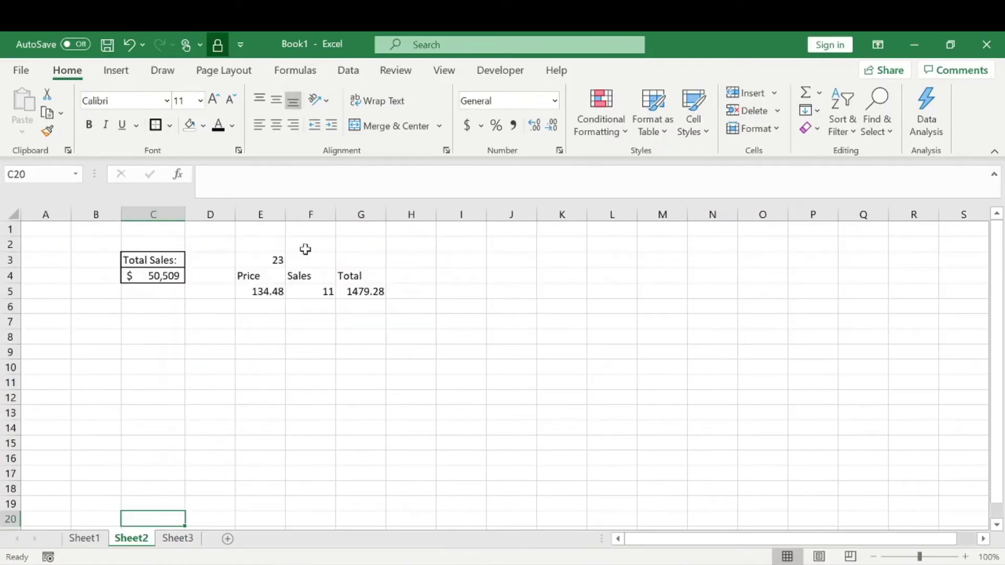
# Pick 28, then 27, from E3's dropdown list of allowed values
pyautogui.click(274, 260)
pyautogui.click(292, 261)
pyautogui.click(255, 329)
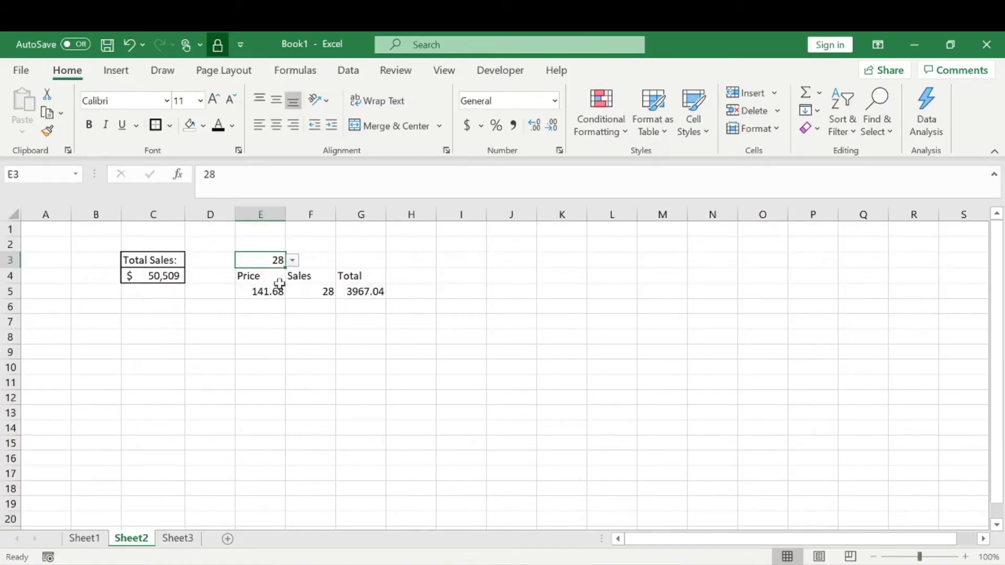
pyautogui.click(293, 260)
pyautogui.click(273, 314)
pyautogui.click(442, 320)
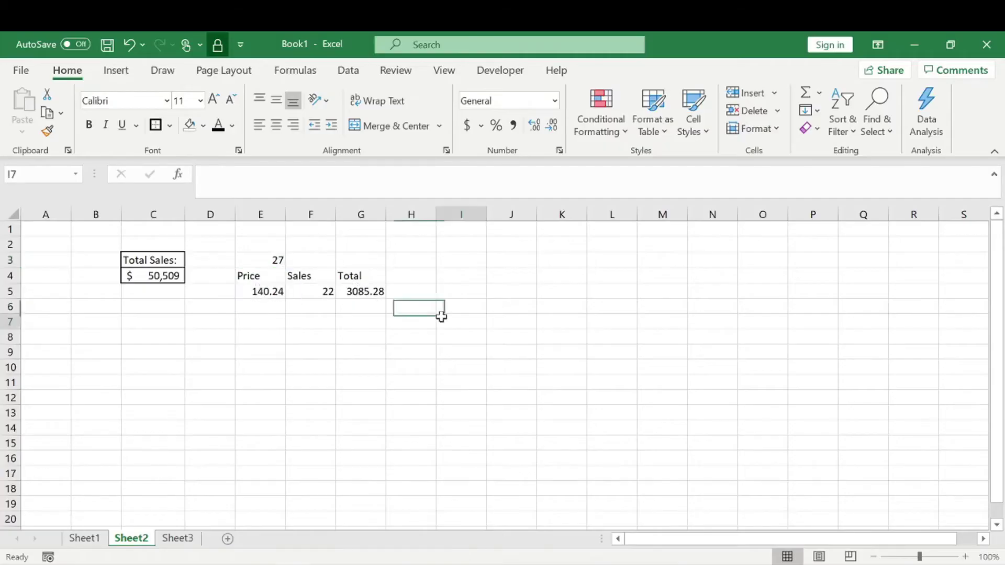
pyautogui.click(84, 538)
# Select tip 5 in Sheet1's C6, then turn off gridlines on Sheet2
pyautogui.click(146, 335)
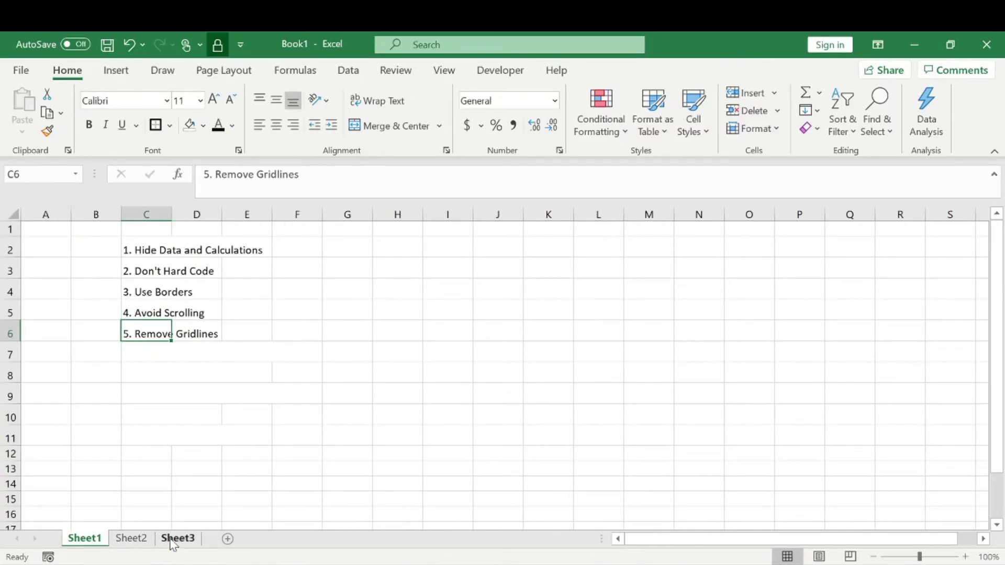
pyautogui.click(132, 539)
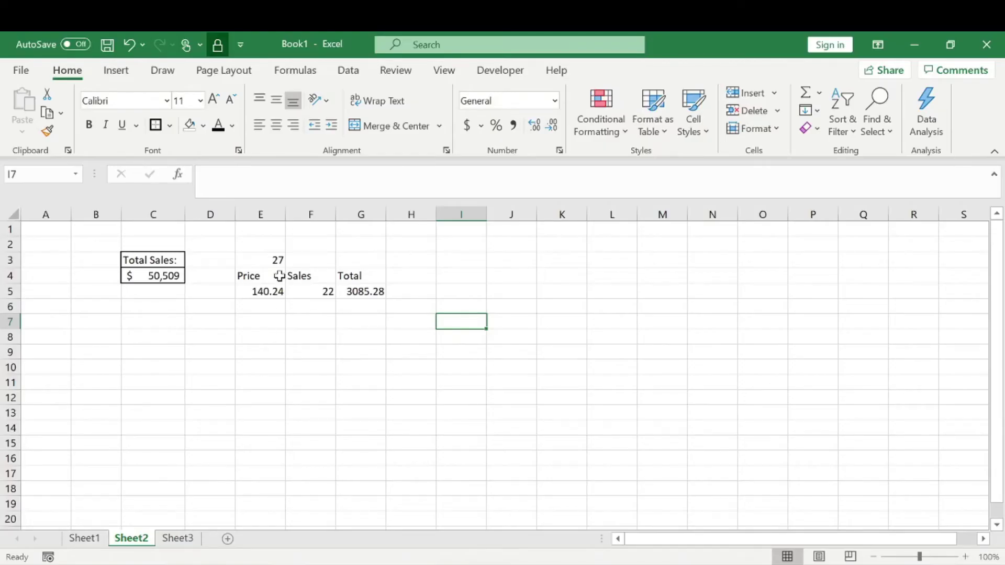
pyautogui.click(396, 70)
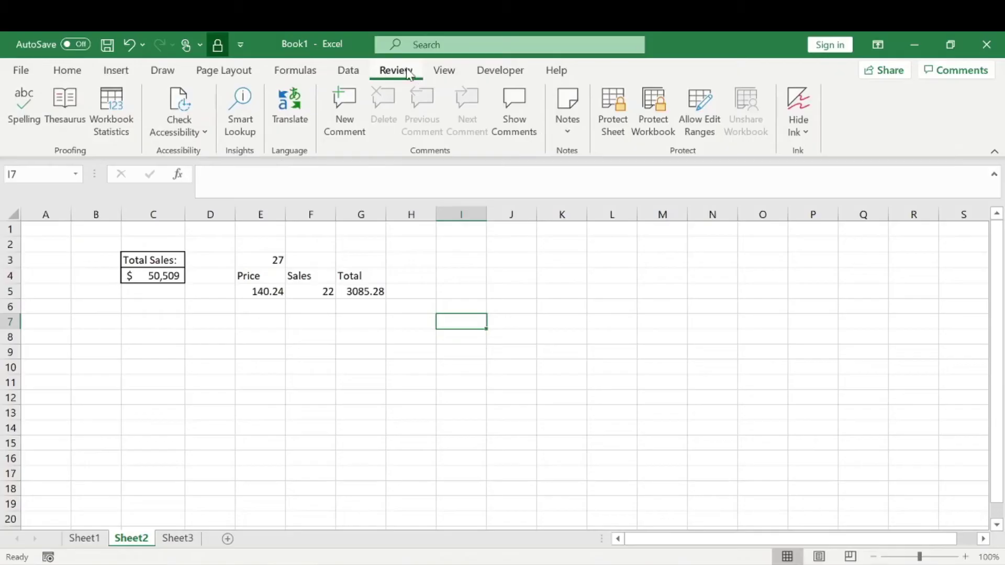
pyautogui.click(444, 71)
pyautogui.click(375, 127)
pyautogui.click(409, 264)
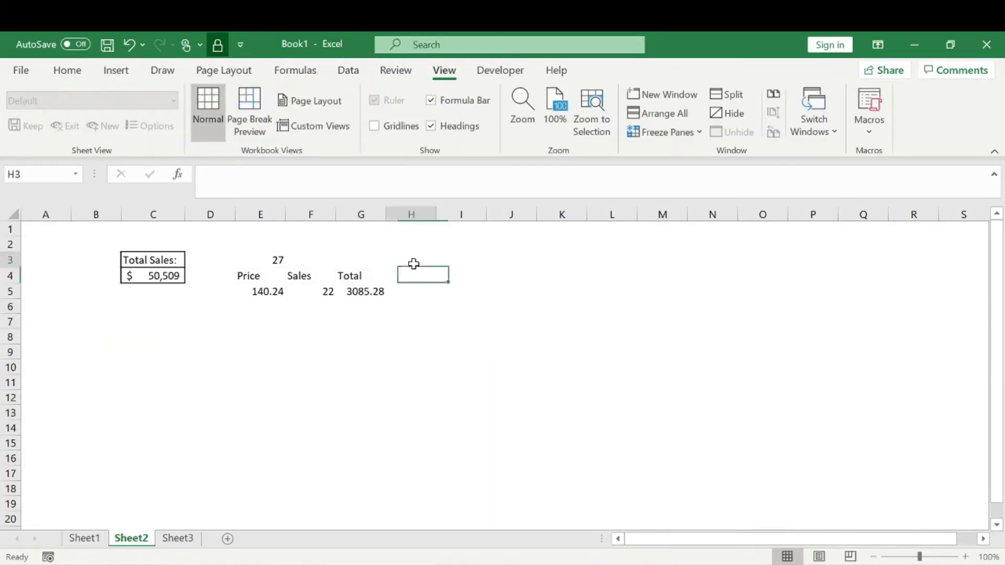
pyautogui.click(267, 260)
# Merge and centre 27 across E3:G3 and put an outline border around it
pyautogui.click(416, 277)
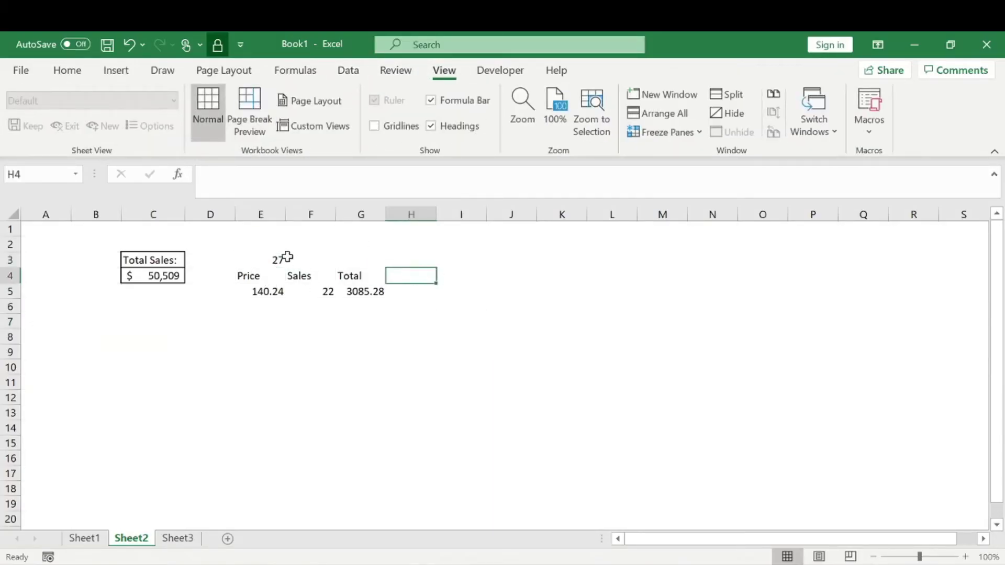
pyautogui.moveTo(285, 258); pyautogui.dragTo(377, 258)
pyautogui.click(67, 70)
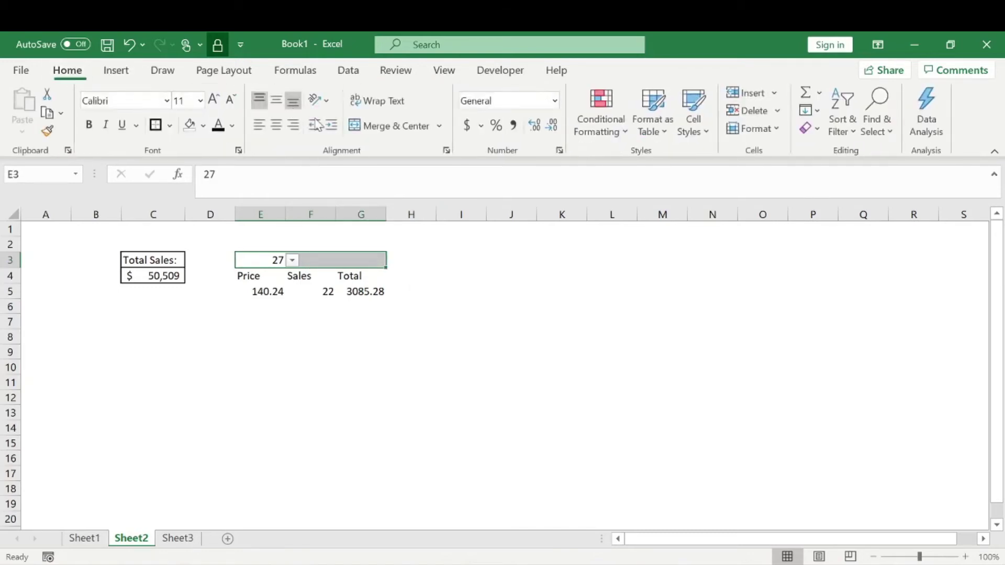
pyautogui.click(388, 126)
pyautogui.click(461, 293)
pyautogui.click(323, 258)
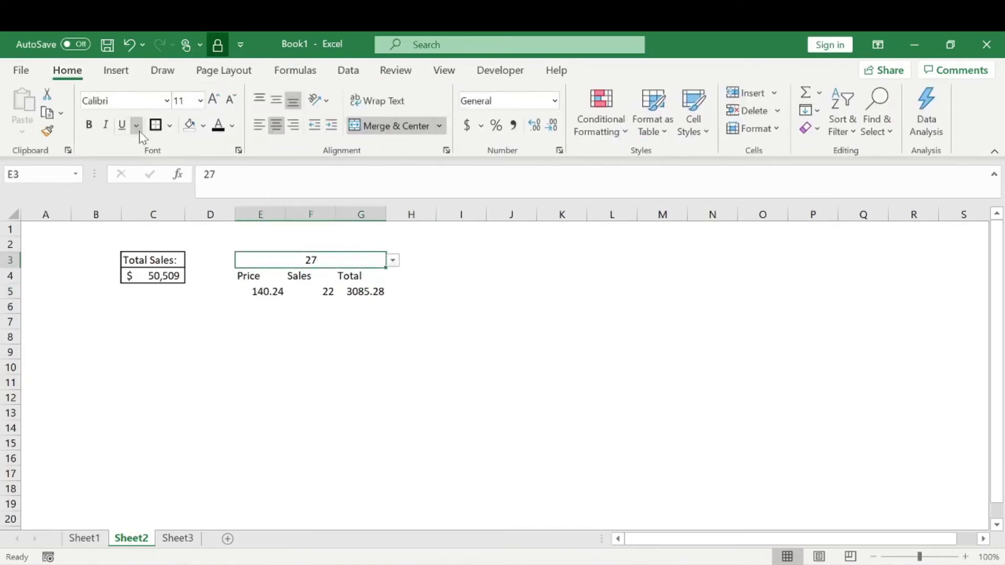
pyautogui.click(156, 126)
pyautogui.click(502, 322)
# Apply All Borders to the Price/Sales/Total table E4:G5
pyautogui.moveTo(262, 276); pyautogui.dragTo(361, 291)
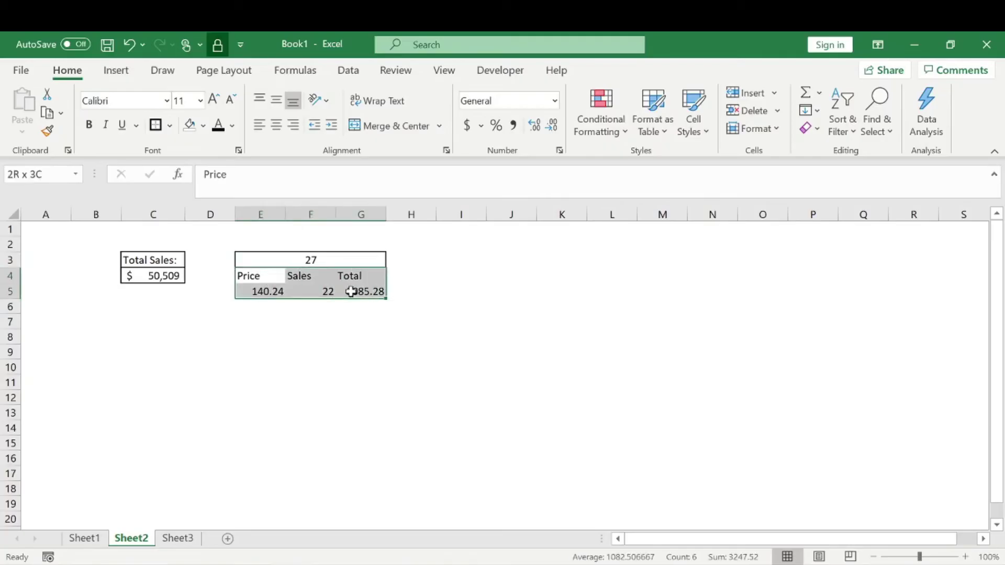
pyautogui.click(170, 125)
pyautogui.click(199, 288)
pyautogui.click(354, 323)
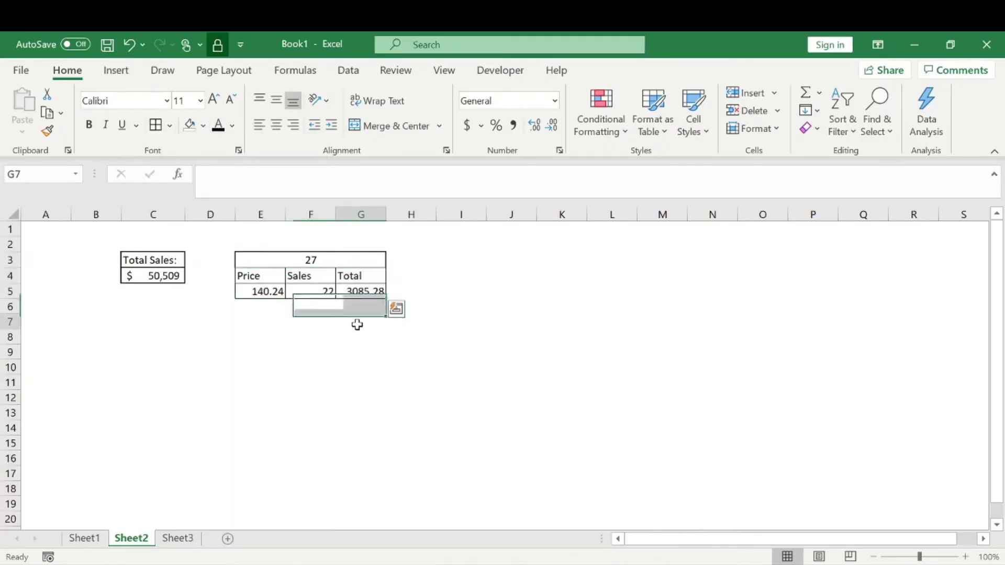
pyautogui.moveTo(276, 276); pyautogui.dragTo(366, 292)
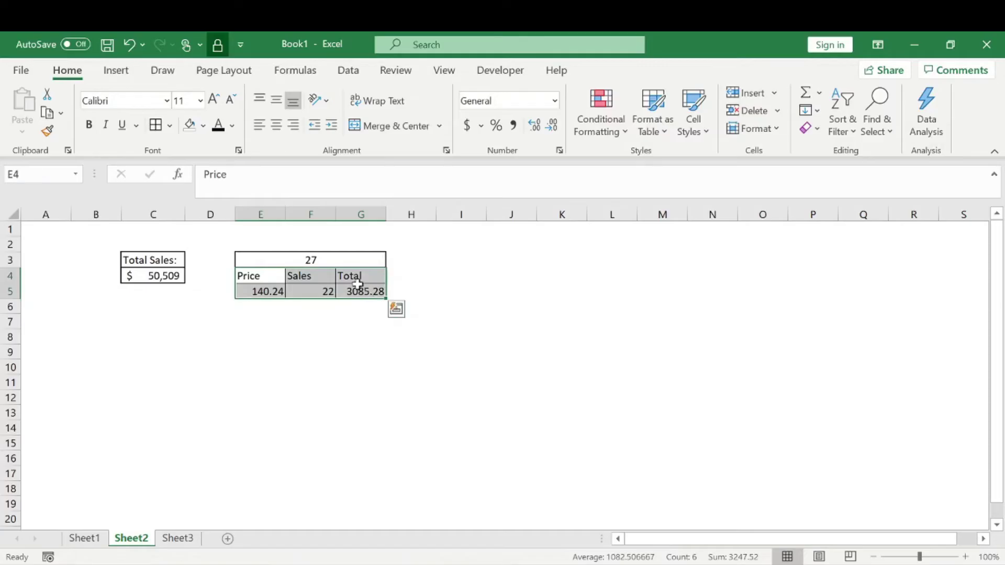
pyautogui.click(169, 125)
pyautogui.click(199, 288)
pyautogui.click(412, 351)
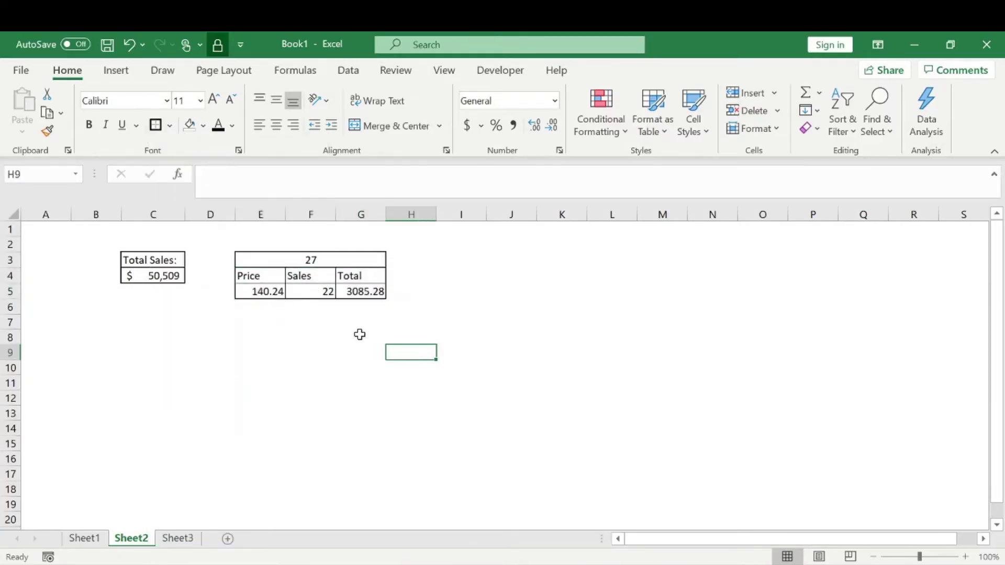
# Review the bordered 27 heading and E4:G5 table
pyautogui.moveTo(264, 276); pyautogui.dragTo(366, 292)
pyautogui.click(340, 368)
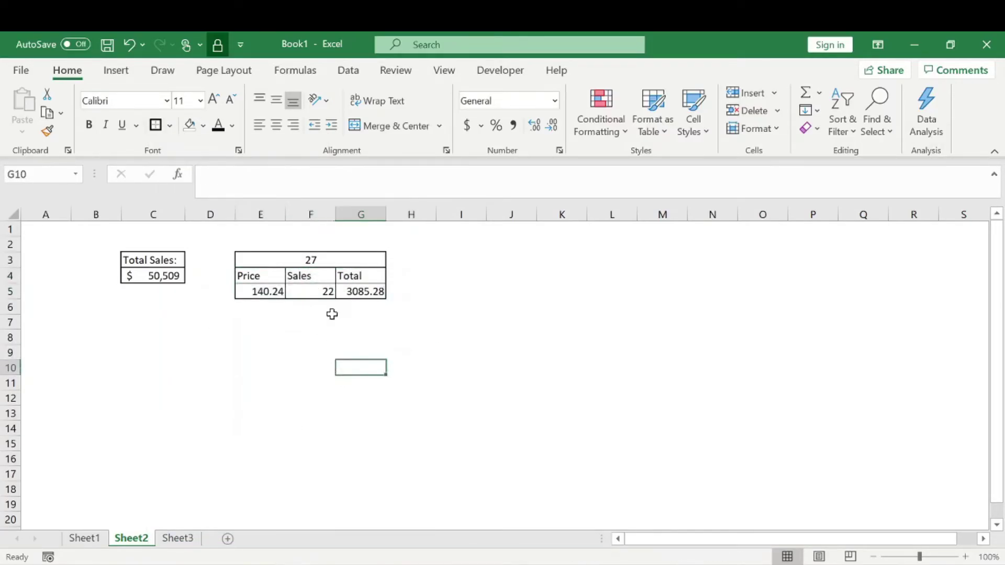
pyautogui.click(321, 260)
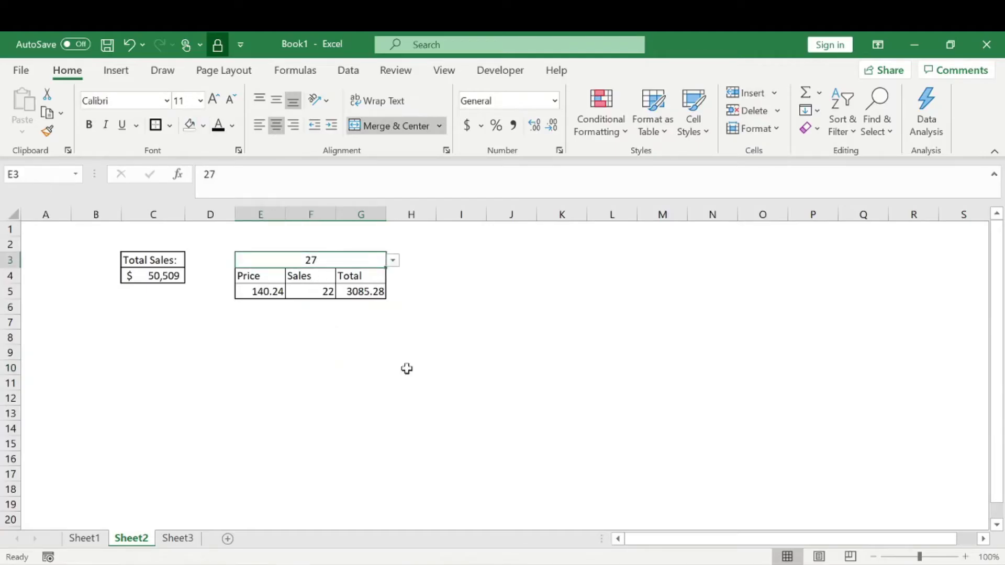
pyautogui.click(439, 320)
pyautogui.click(347, 261)
pyautogui.moveTo(261, 278); pyautogui.dragTo(375, 295)
pyautogui.click(322, 353)
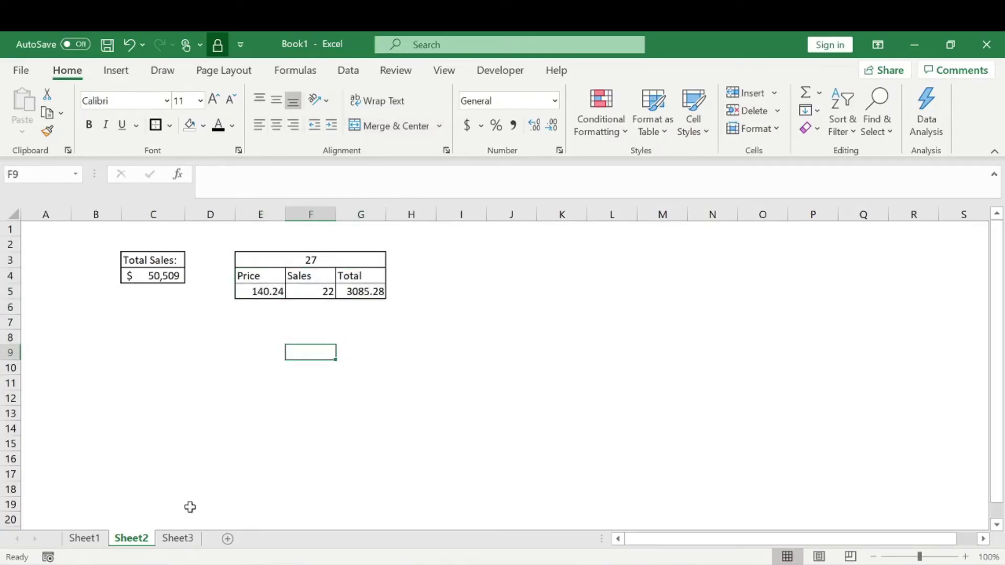
pyautogui.scroll(-1, 304, 322)
pyautogui.scroll(1, 241, 314)
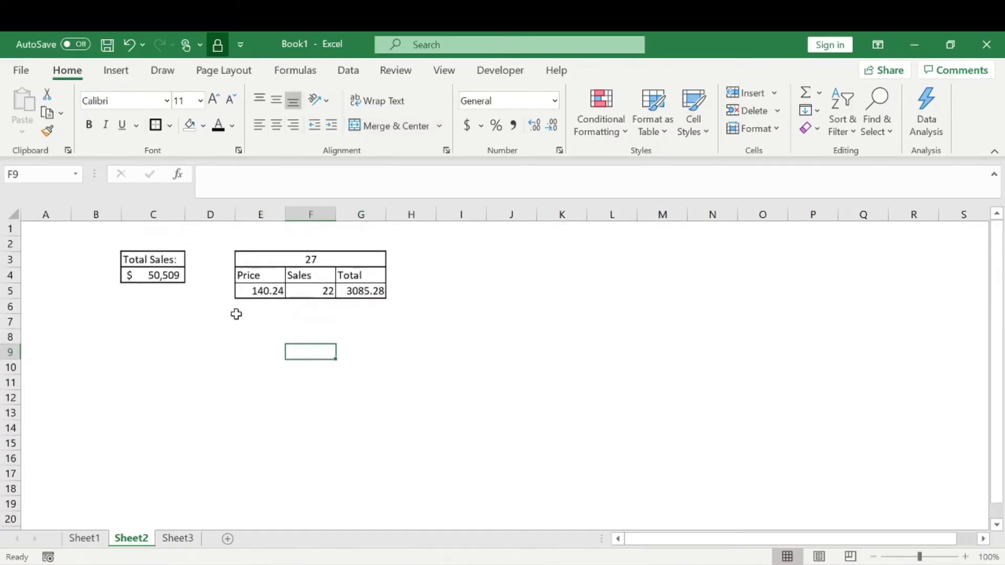
pyautogui.click(192, 540)
# Make tip 6 in Sheet1's C7 visible with a font colour
pyautogui.click(121, 545)
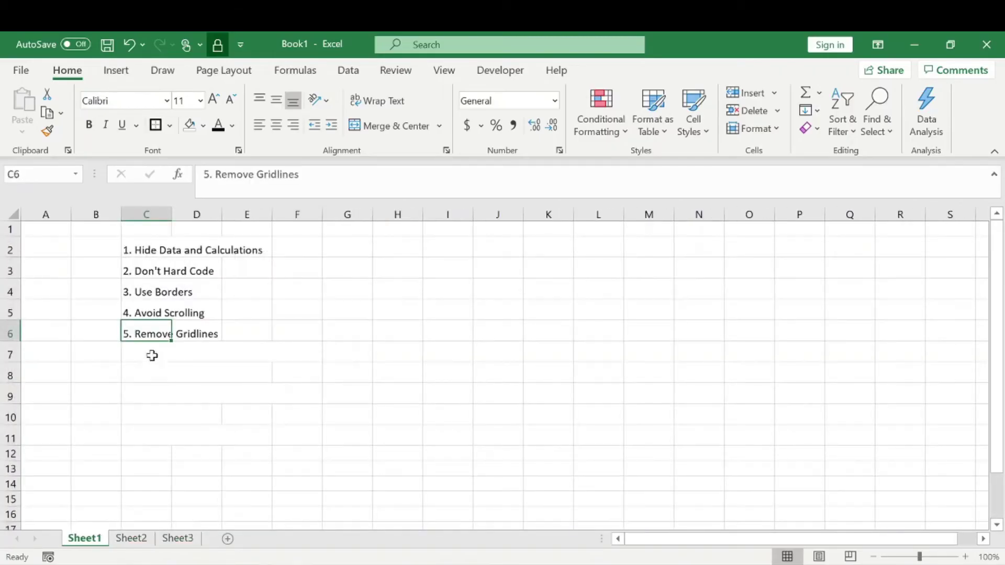
pyautogui.click(152, 356)
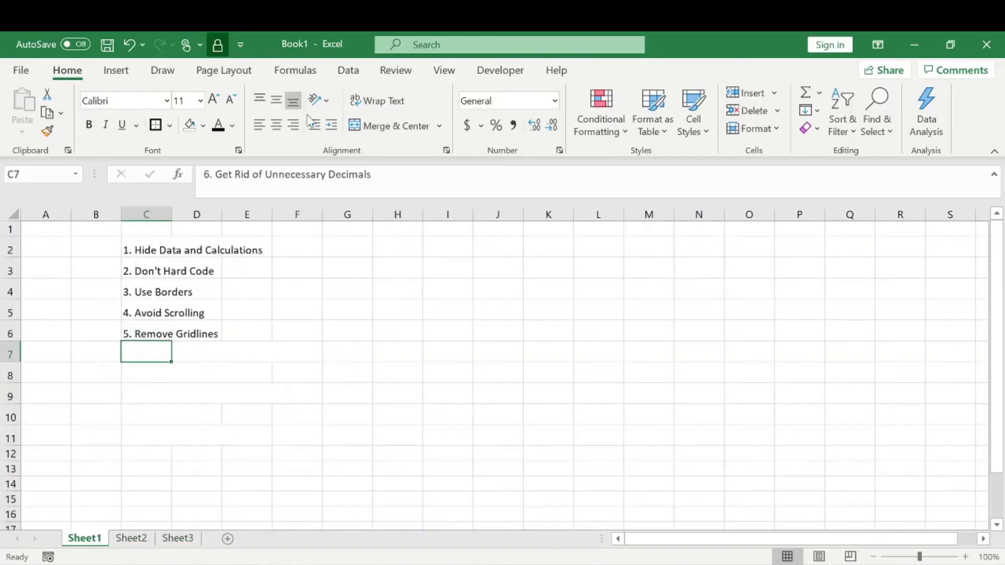
pyautogui.click(218, 127)
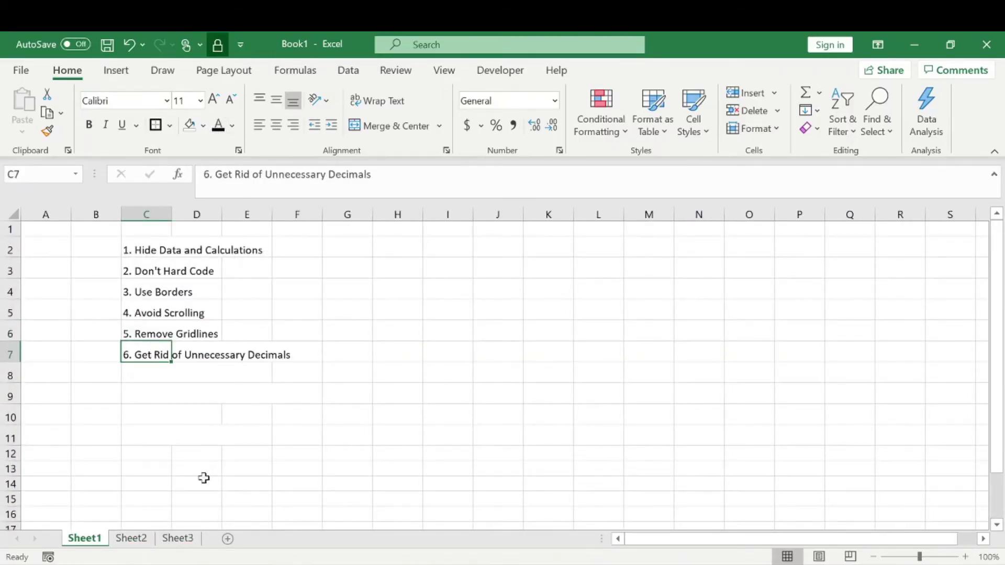
# Format Price E5 and Total G5 as currency with no decimals ($140, $3,085)
pyautogui.click(132, 540)
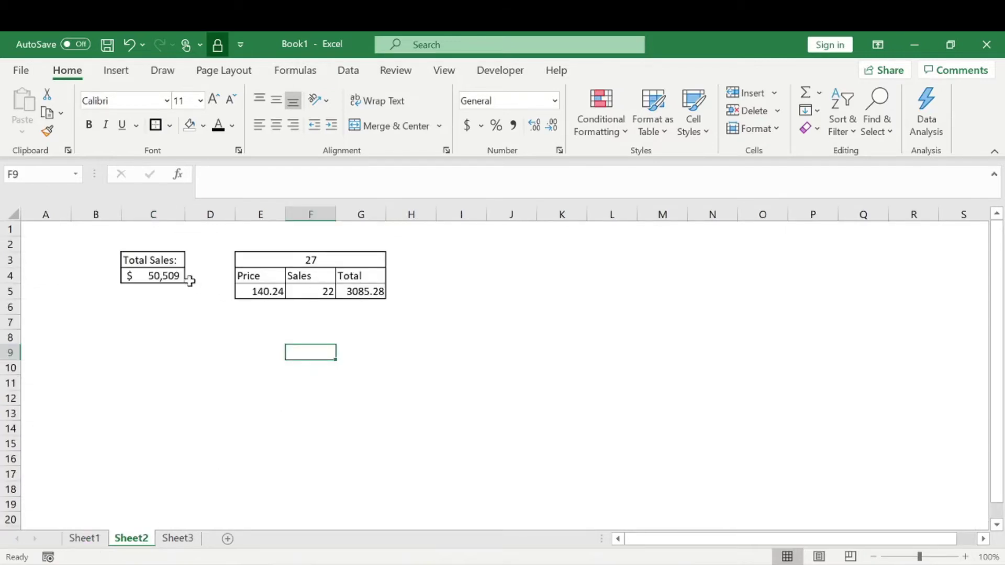
pyautogui.moveTo(275, 292); pyautogui.dragTo(353, 289)
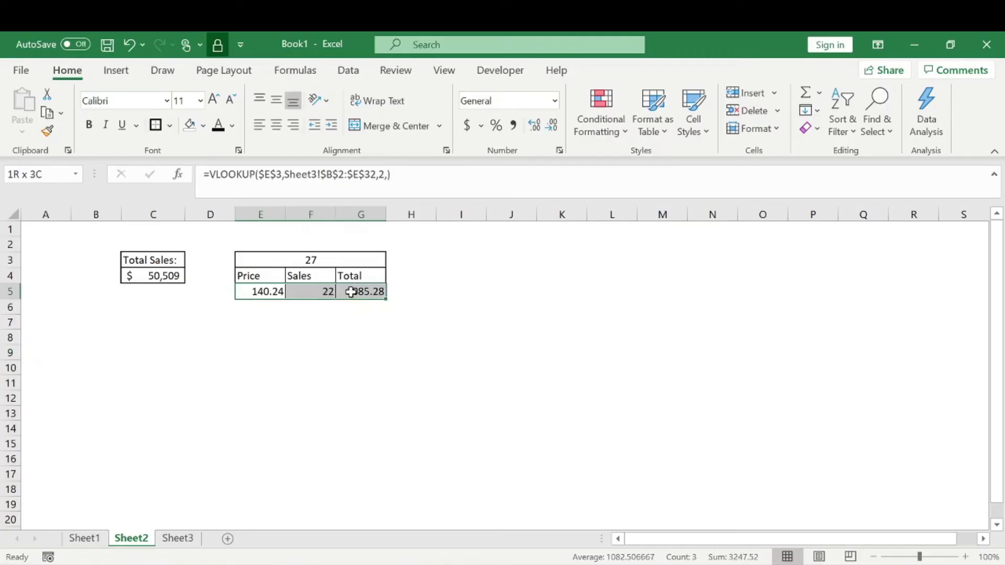
pyautogui.click(256, 293)
pyautogui.keyDown('ctrl'); pyautogui.click(357, 294); pyautogui.keyUp('ctrl')
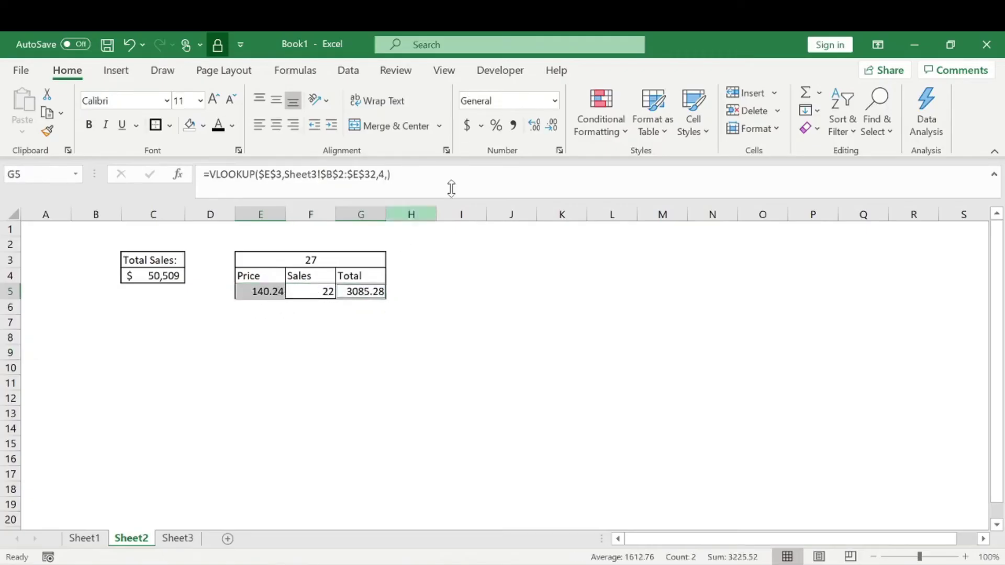
pyautogui.click(554, 100)
pyautogui.click(532, 206)
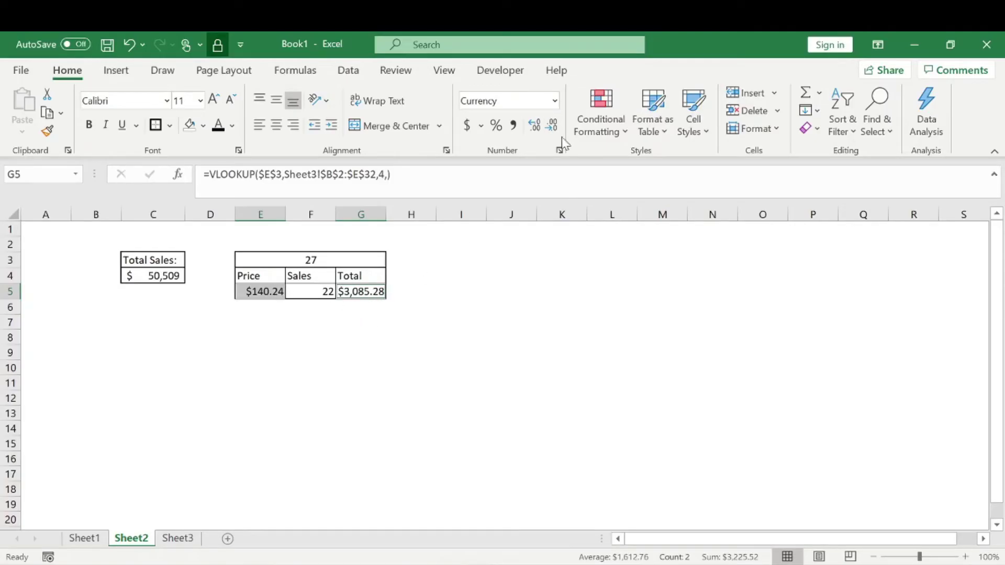
pyautogui.click(552, 126)
pyautogui.click(551, 125)
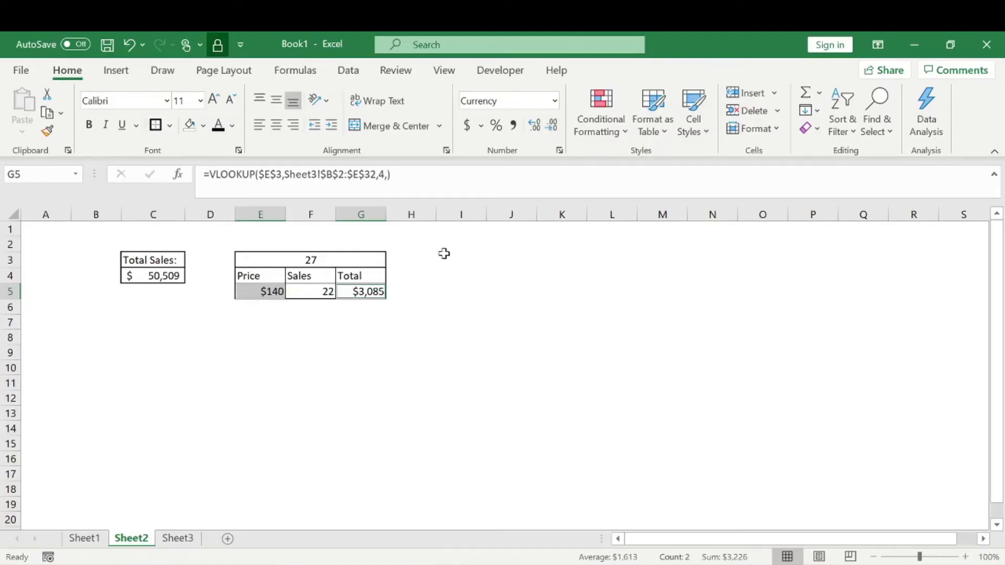
pyautogui.click(460, 293)
pyautogui.moveTo(261, 278); pyautogui.dragTo(367, 292)
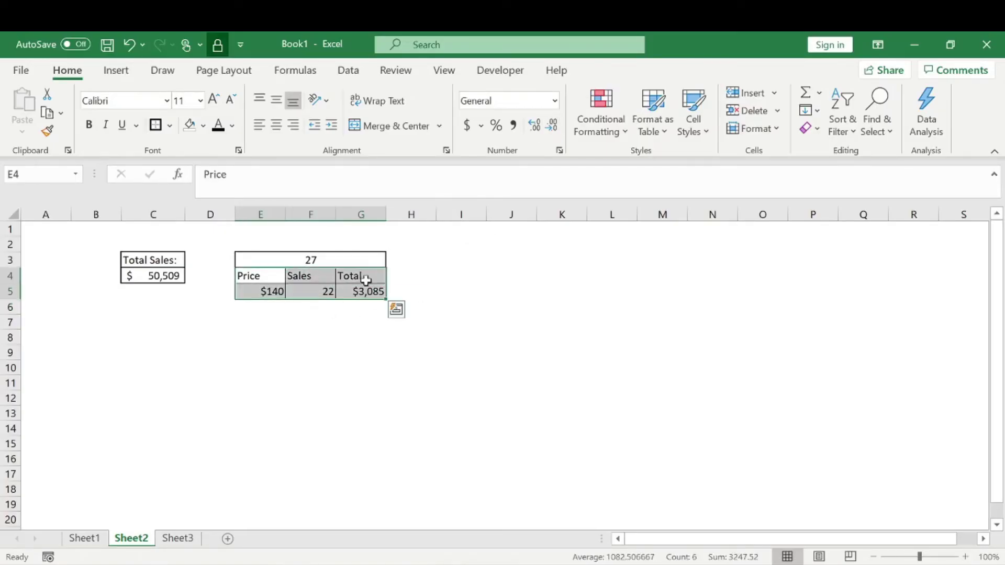
pyautogui.click(487, 290)
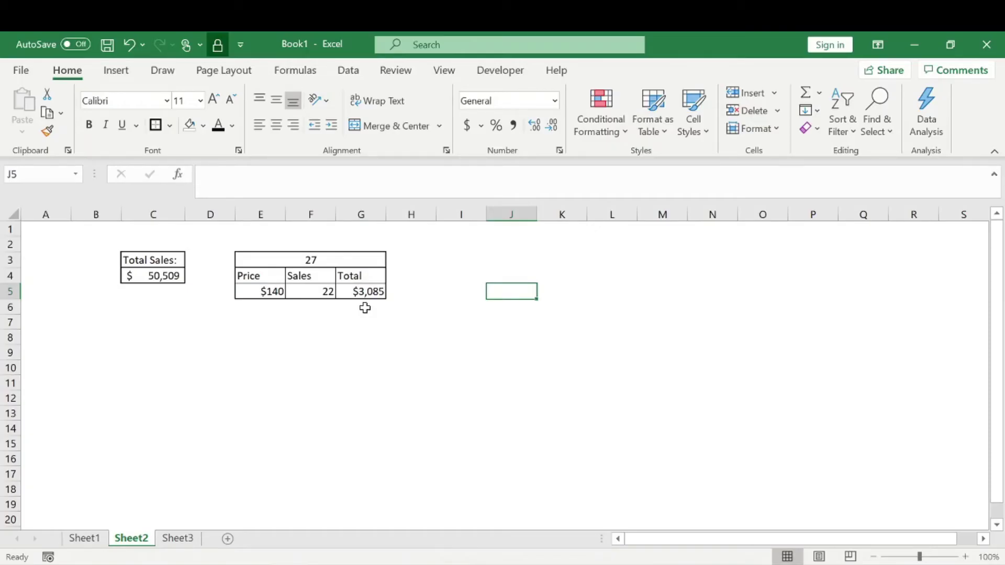
pyautogui.click(97, 539)
# Select tip 7 on Sheet1, then centre the Price/Sales/Total table on Sheet2
pyautogui.click(139, 377)
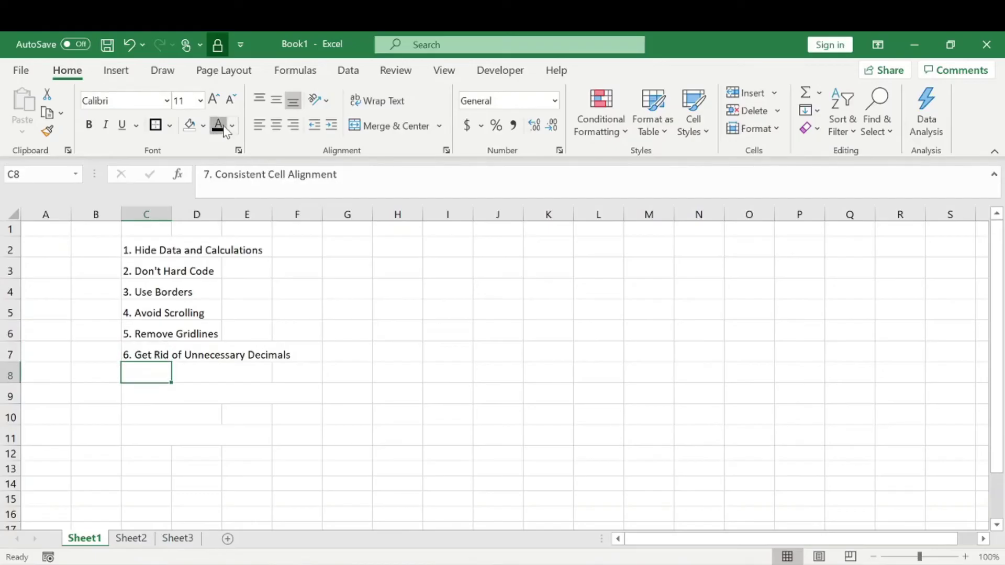
pyautogui.click(291, 388)
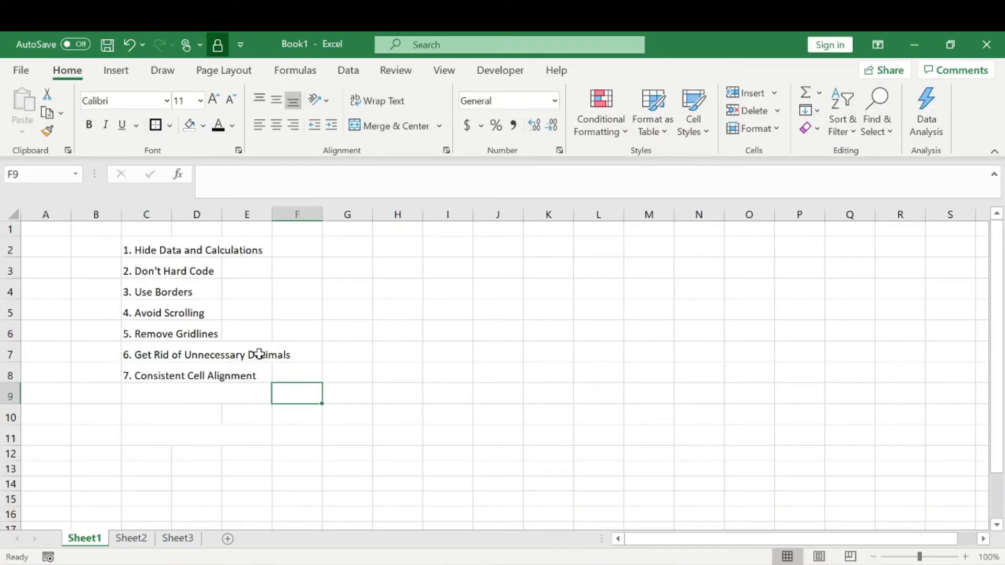
pyautogui.click(132, 539)
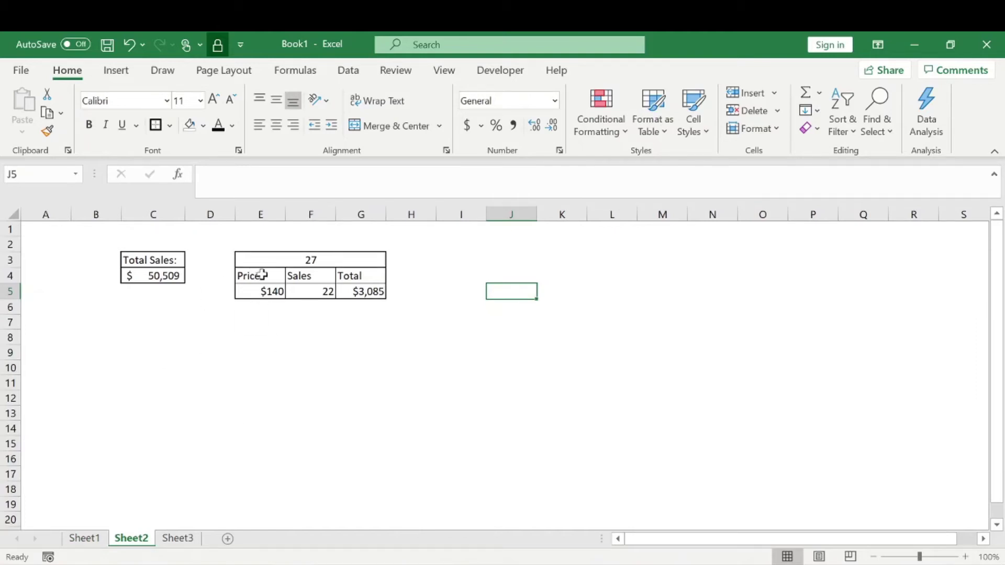
pyautogui.moveTo(261, 260); pyautogui.dragTo(362, 292)
pyautogui.click(276, 127)
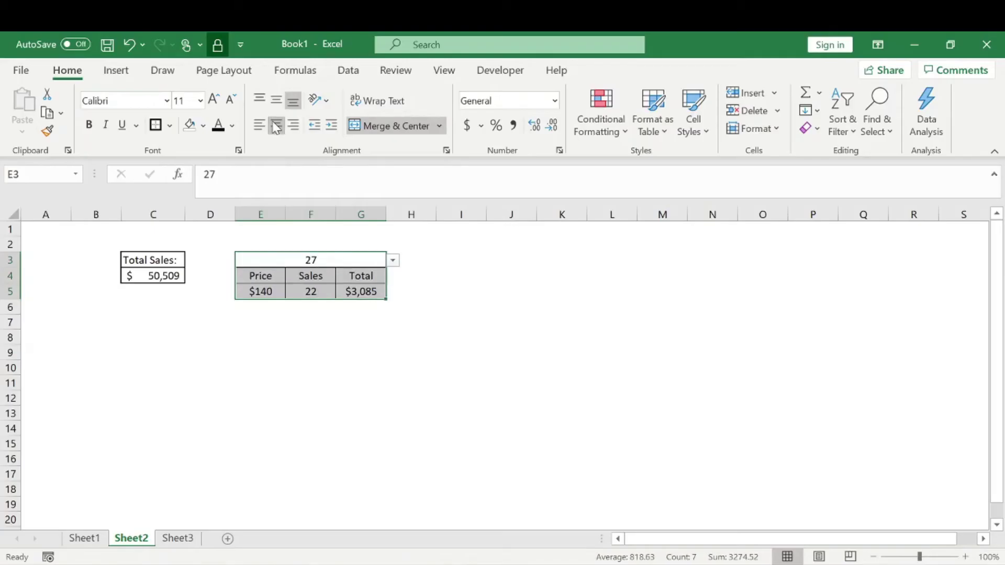
pyautogui.click(498, 307)
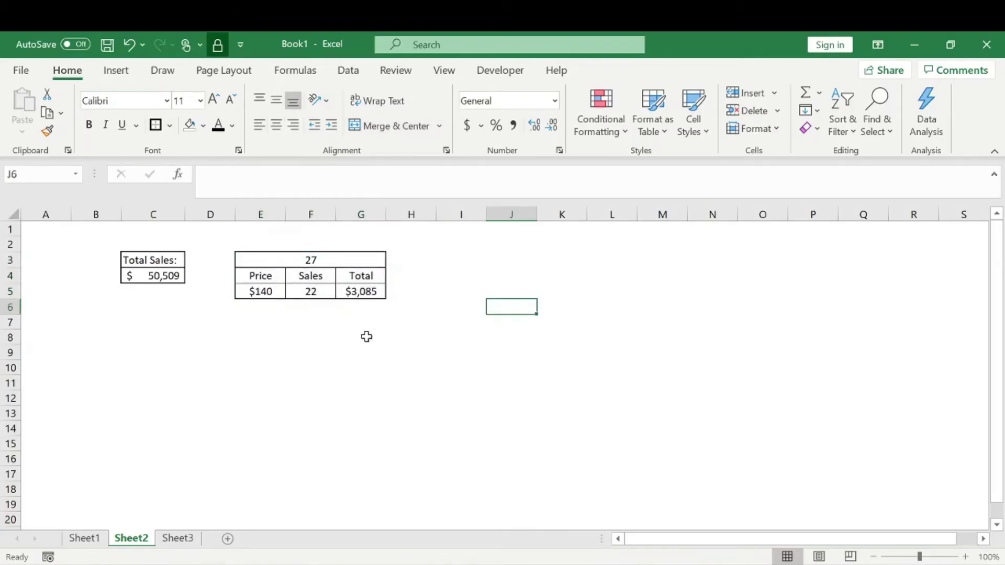
# Try left alignment on the $140 price and right alignment on the Price and Total headers
pyautogui.click(271, 294)
pyautogui.click(262, 126)
pyautogui.click(263, 274)
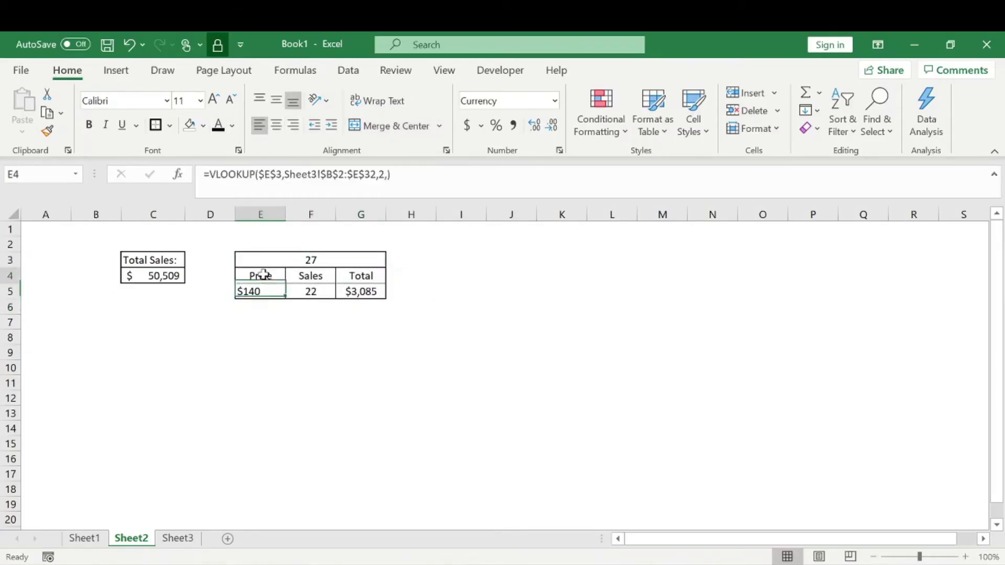
pyautogui.click(292, 126)
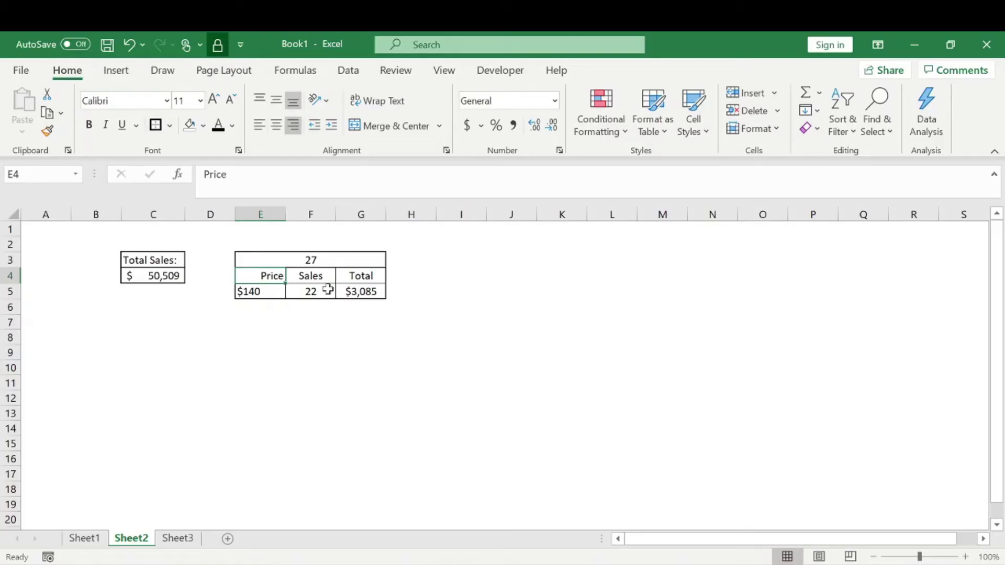
pyautogui.click(257, 294)
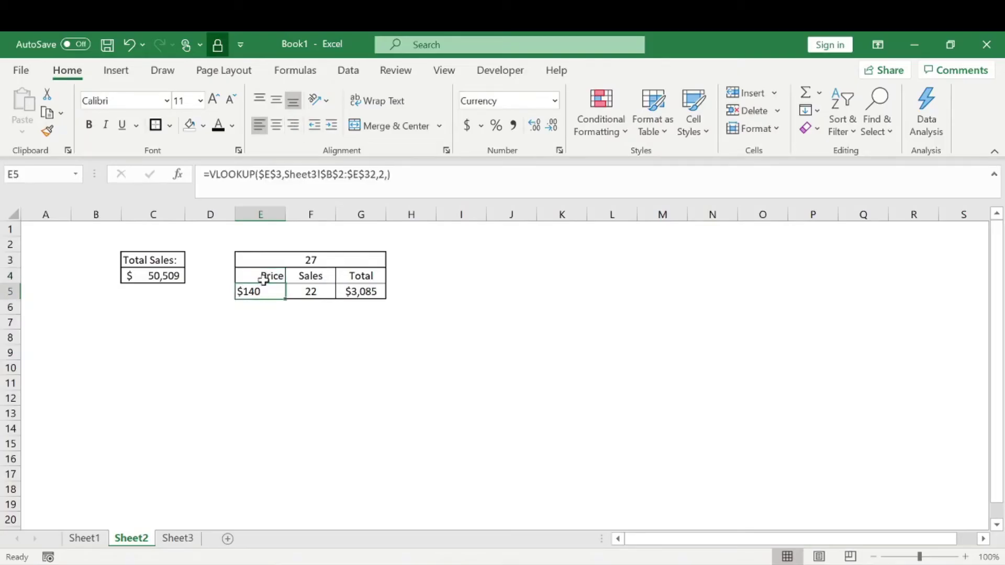
pyautogui.click(276, 277)
pyautogui.click(309, 292)
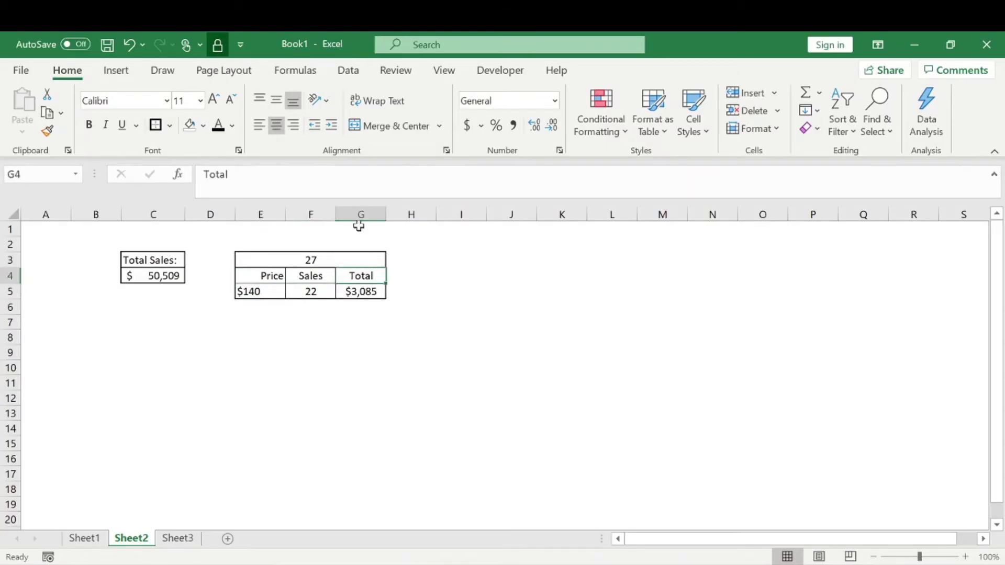
pyautogui.click(294, 125)
pyautogui.click(511, 320)
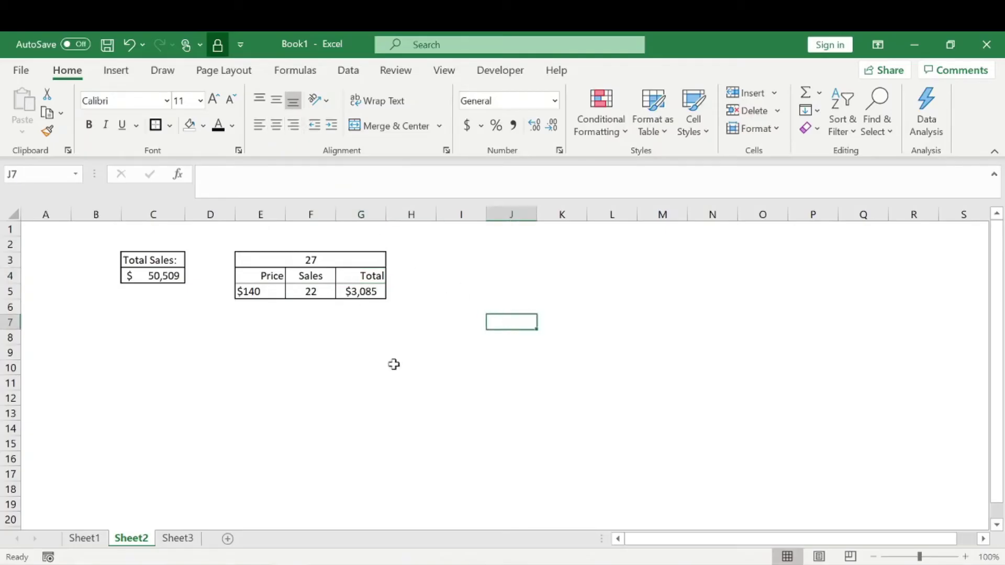
# Centre the E4:G5 headers and values plus the Total Sales: label
pyautogui.moveTo(278, 276); pyautogui.dragTo(367, 292)
pyautogui.click(278, 128)
pyautogui.click(525, 337)
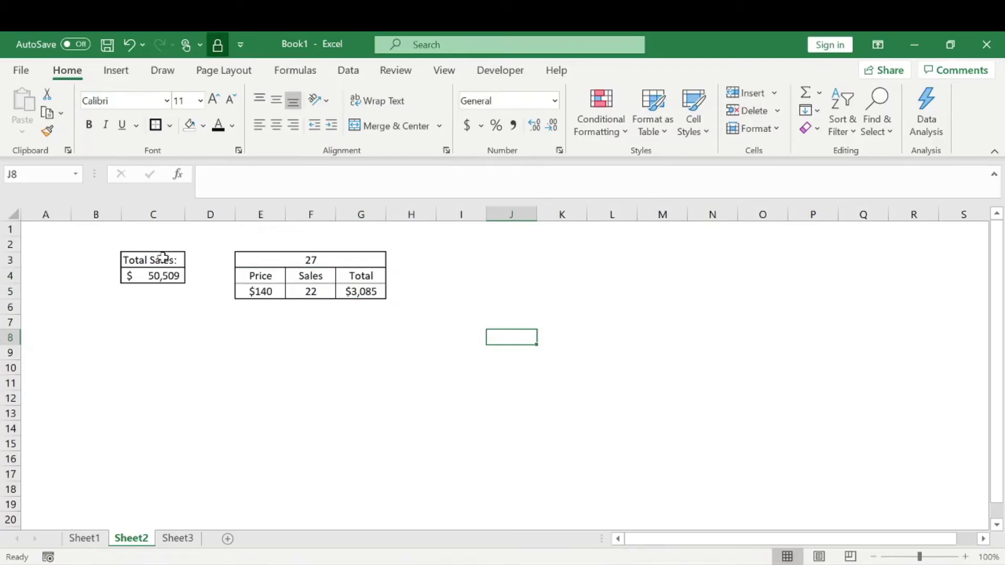
pyautogui.moveTo(161, 258); pyautogui.dragTo(164, 276)
pyautogui.click(276, 126)
pyautogui.click(449, 319)
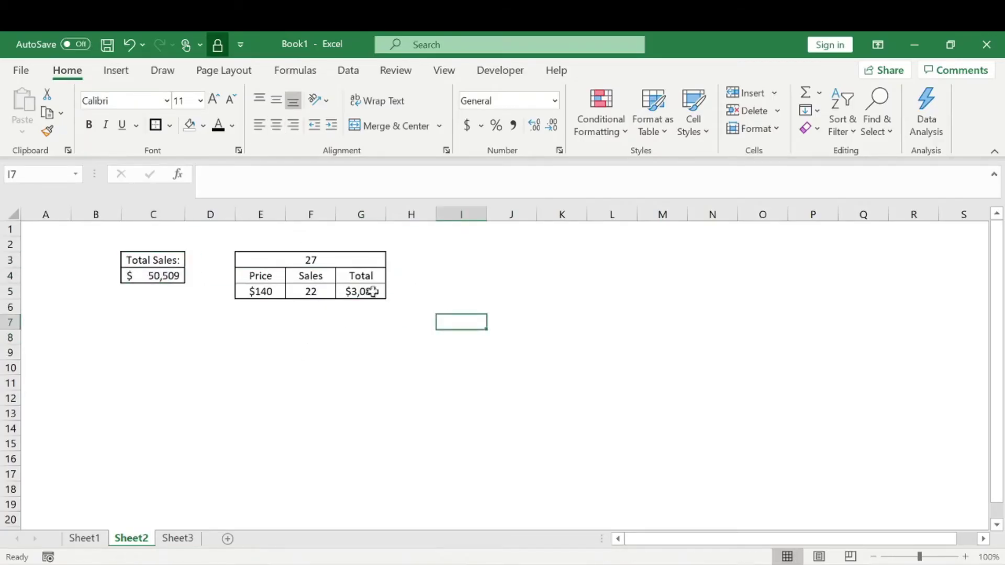
# Make the eighth tip in Sheet1's C9 visible with a font colour, then select Sheet2's 27 cell
pyautogui.click(99, 542)
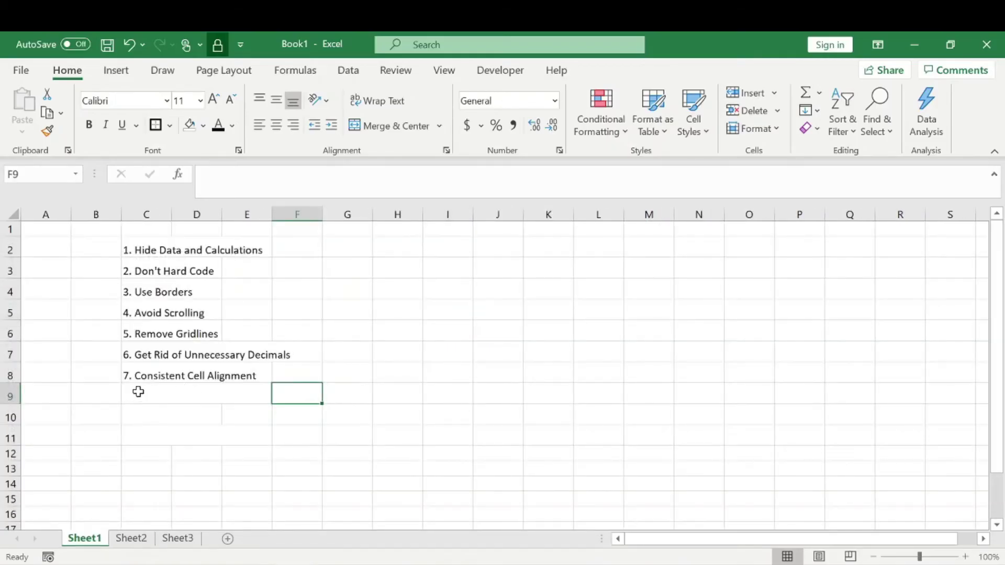
pyautogui.click(138, 392)
pyautogui.click(218, 126)
pyautogui.click(395, 391)
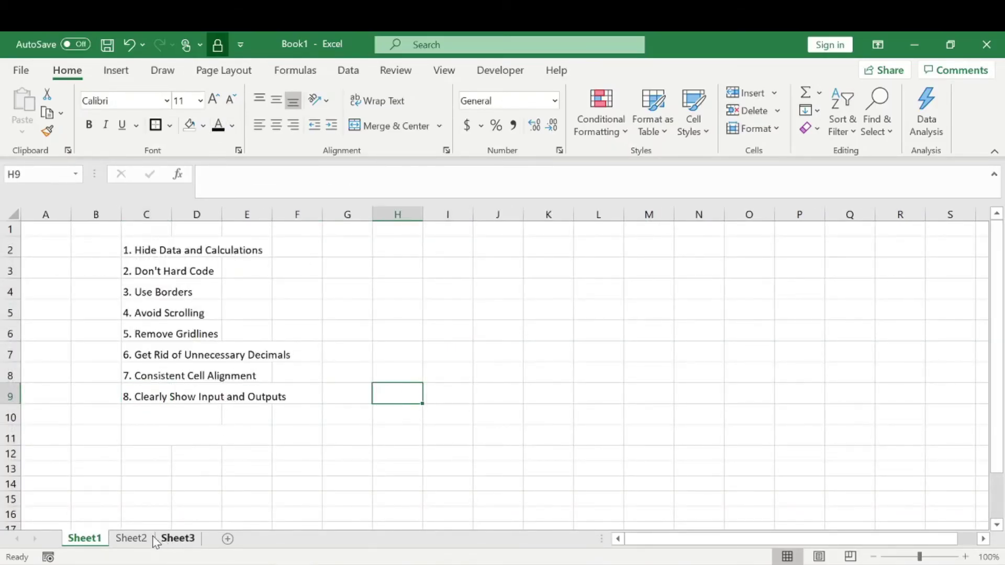
pyautogui.click(131, 539)
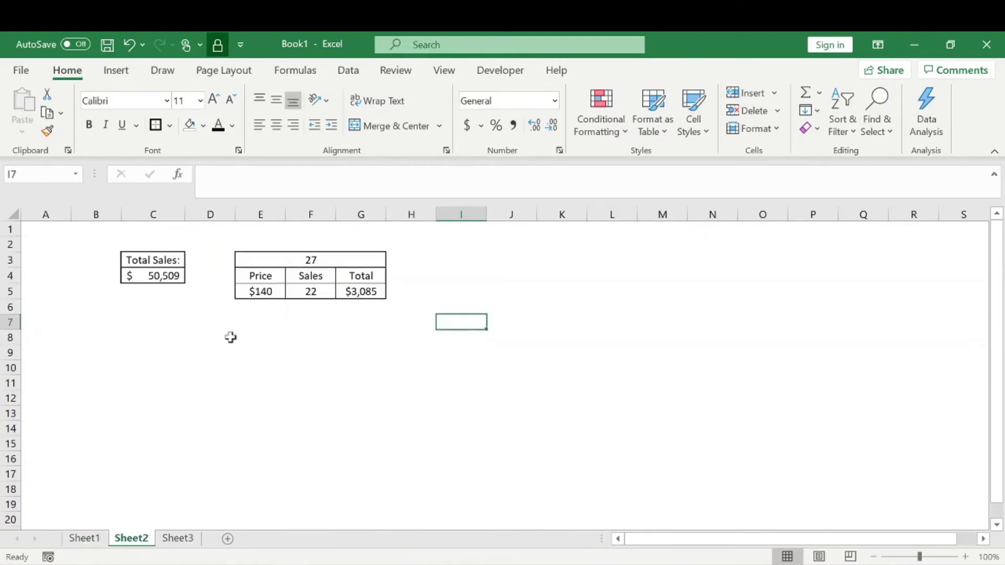
pyautogui.click(305, 260)
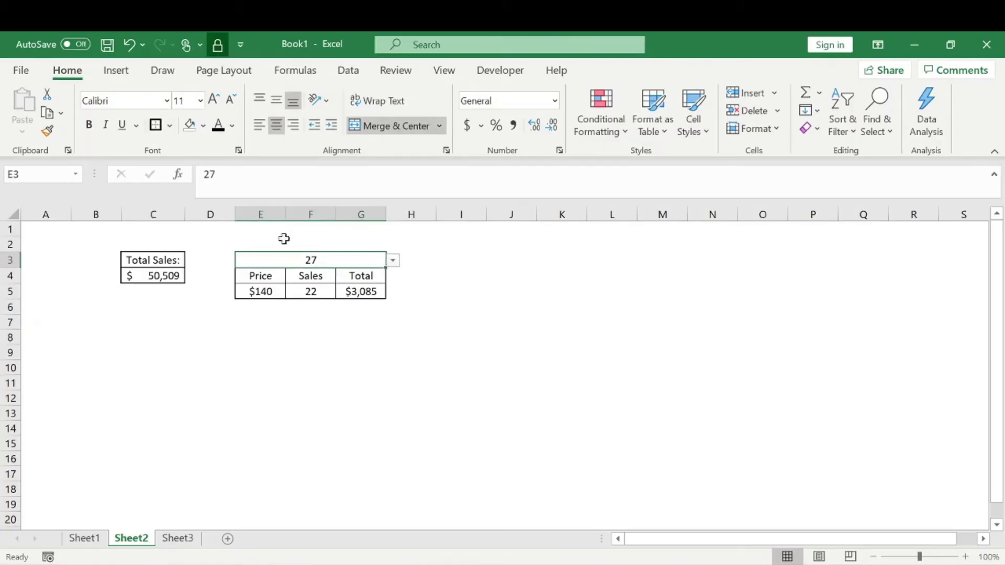
# Fill the 27 input yellow, unmerge it, and move 27 from E3 to G3
pyautogui.click(204, 126)
pyautogui.click(230, 273)
pyautogui.click(536, 294)
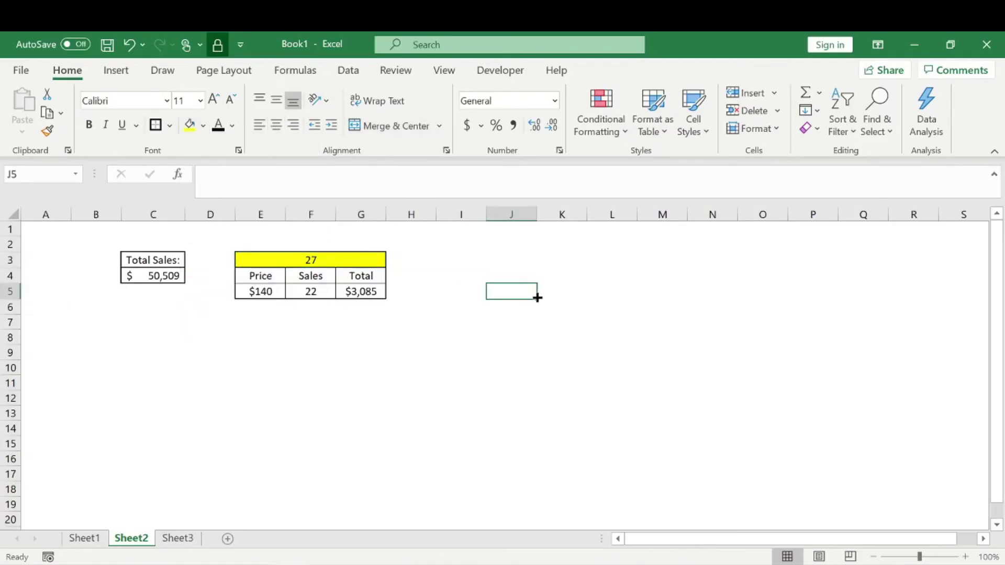
pyautogui.click(288, 260)
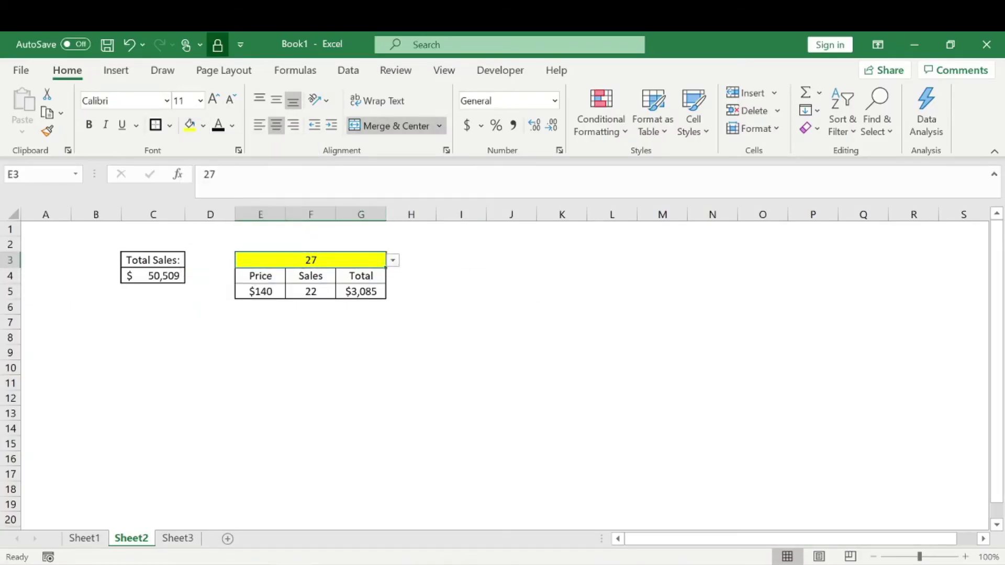
pyautogui.click(390, 126)
pyautogui.click(267, 259)
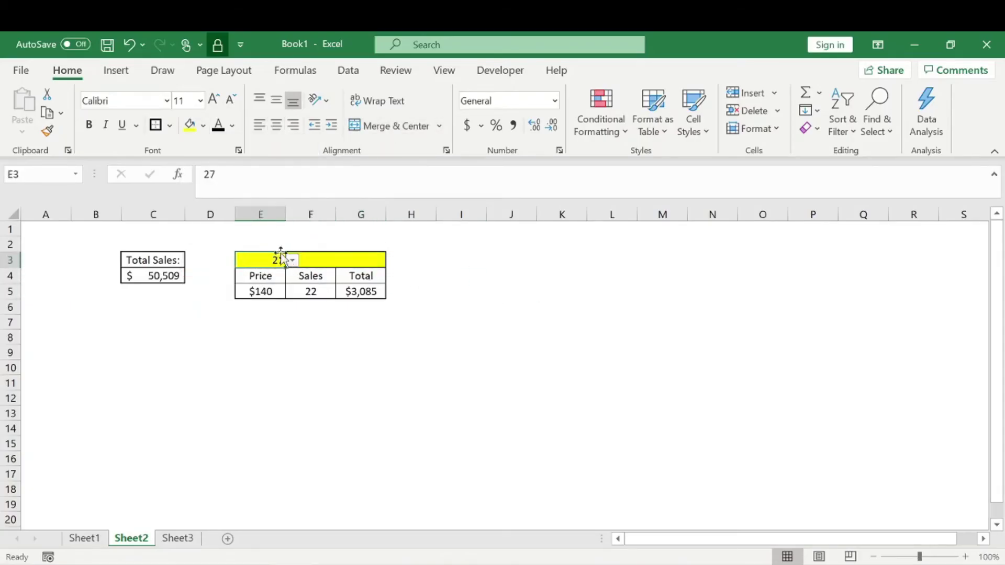
pyautogui.moveTo(278, 258); pyautogui.dragTo(380, 259)
pyautogui.click(466, 260)
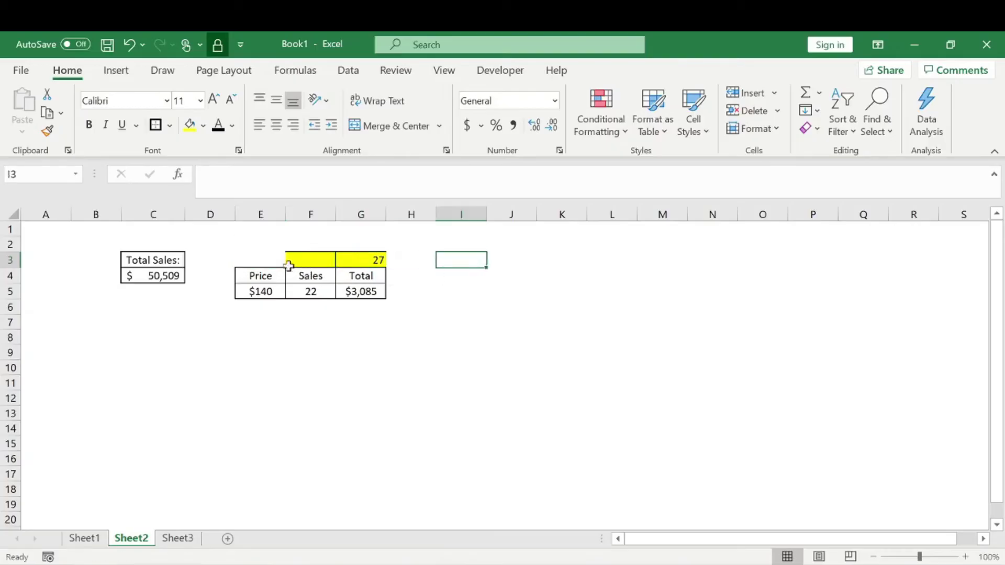
# Enter the label 'Product:' in E3 and select it together with F3
pyautogui.click(283, 263)
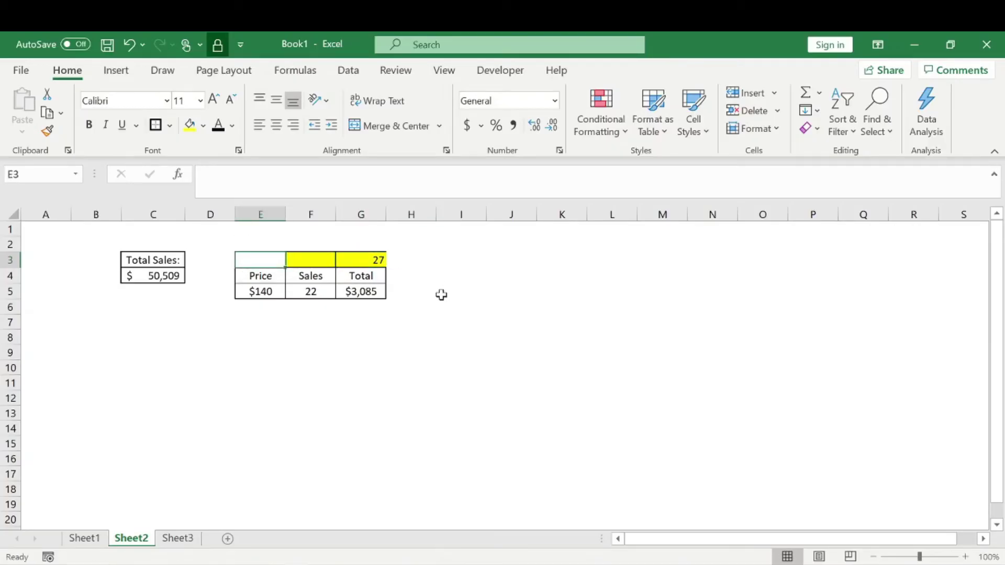
pyautogui.write('p')
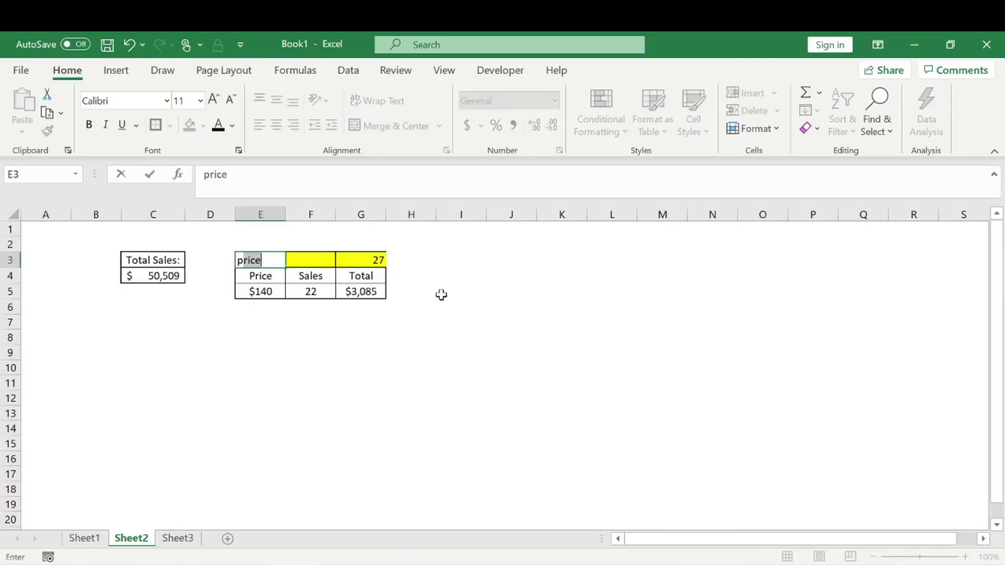
pyautogui.press('BackSpace')
pyautogui.write('p')
pyautogui.press('BackSpace')
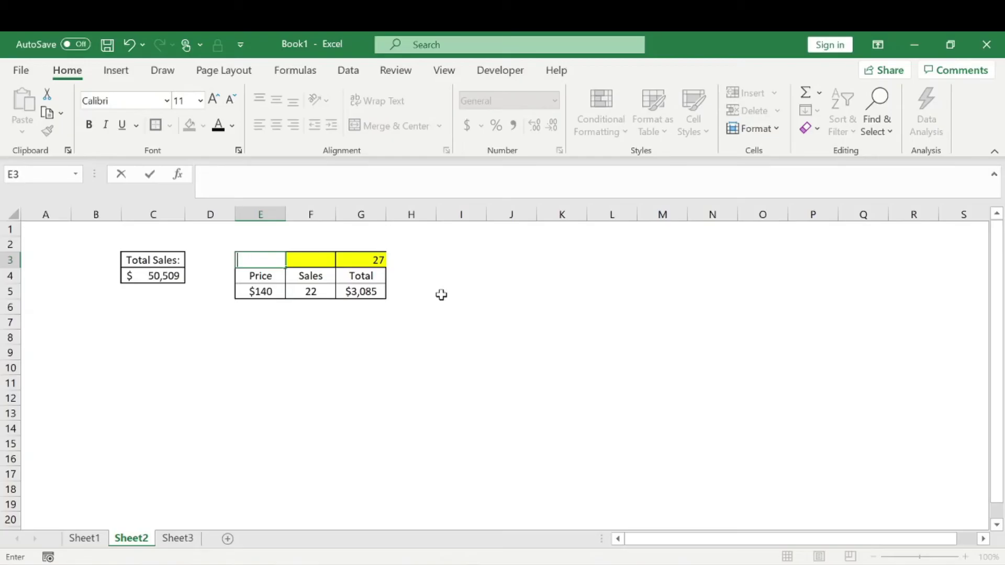
pyautogui.write('Product:')
pyautogui.press('Return')
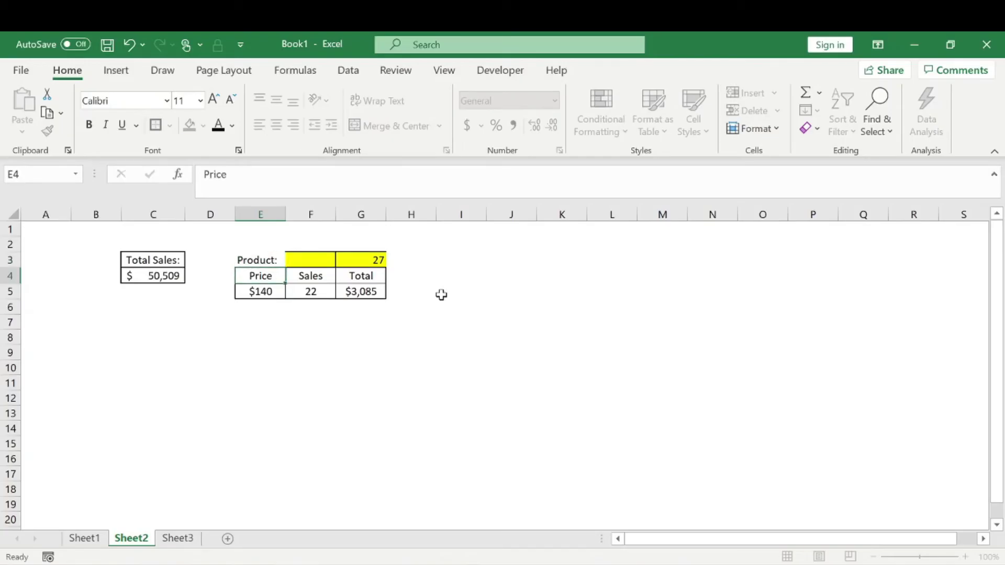
pyautogui.moveTo(265, 260); pyautogui.dragTo(367, 260)
# Merge and centre 'Product:' across E3:F3
pyautogui.click(378, 126)
pyautogui.click(438, 291)
pyautogui.click(306, 260)
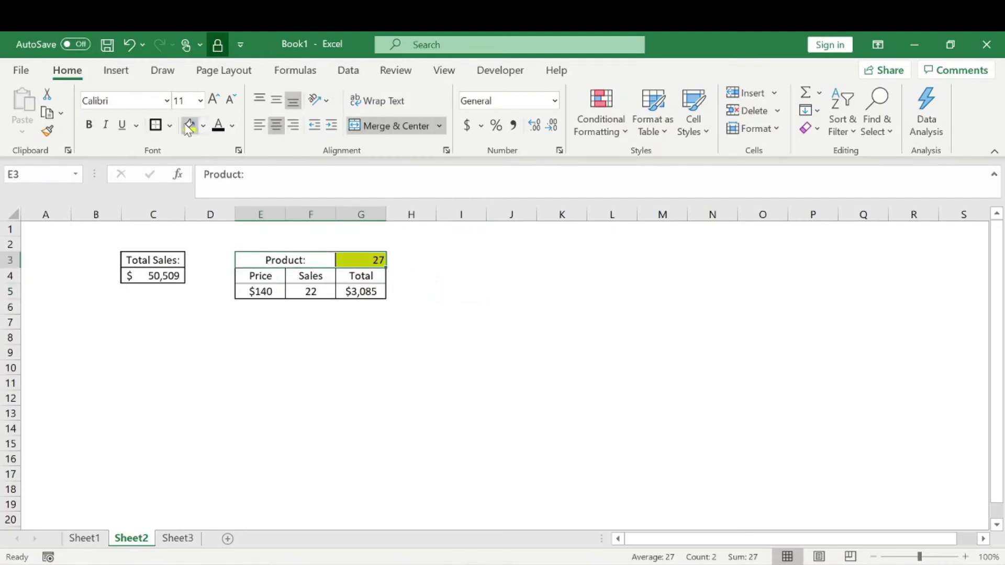
pyautogui.click(480, 266)
# Centre the Product: label and 27 input, and fill the label yellow
pyautogui.click(356, 260)
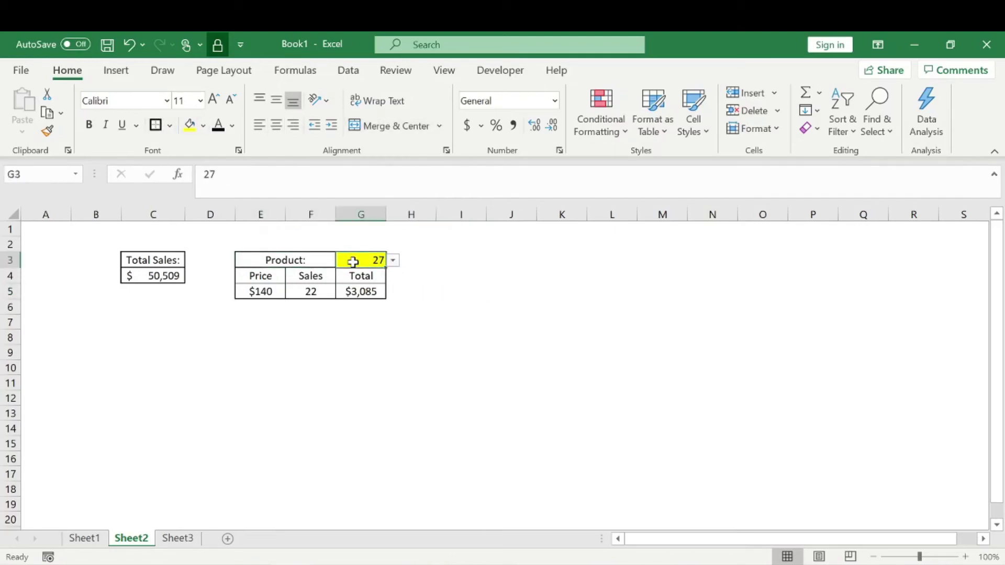
pyautogui.moveTo(314, 260); pyautogui.dragTo(347, 259)
pyautogui.click(276, 126)
pyautogui.click(276, 126)
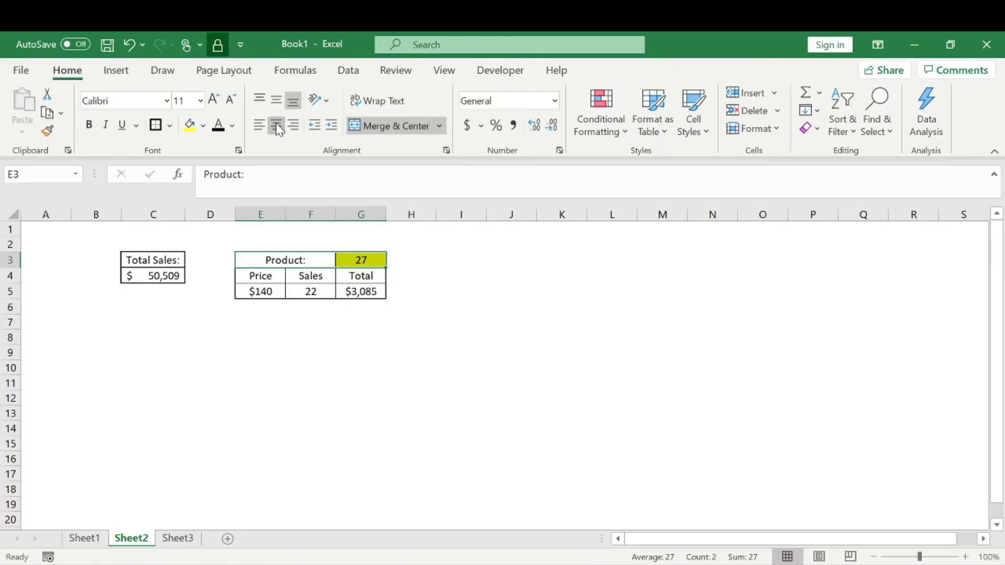
pyautogui.click(190, 125)
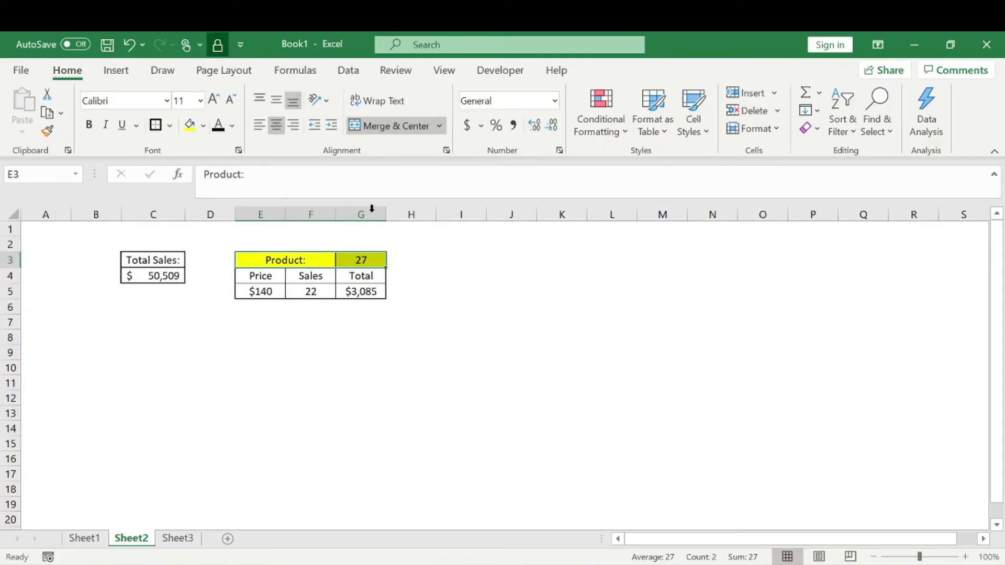
pyautogui.click(548, 301)
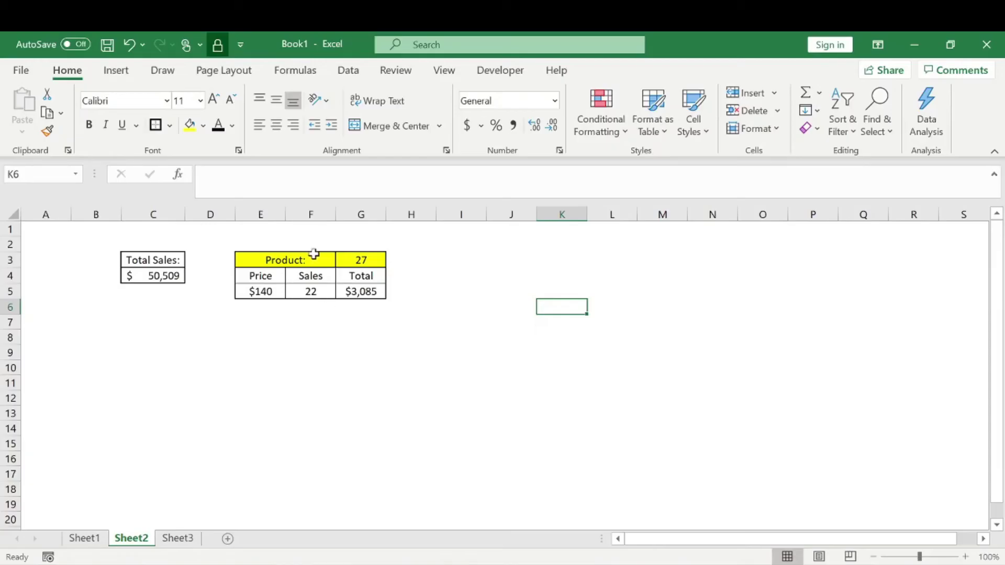
# Browse the G3 product dropdown list, leaving the value at 27
pyautogui.moveTo(313, 254)
pyautogui.mouseDown()
pyautogui.moveTo(354, 258)
pyautogui.moveTo(316, 256)
pyautogui.mouseUp()
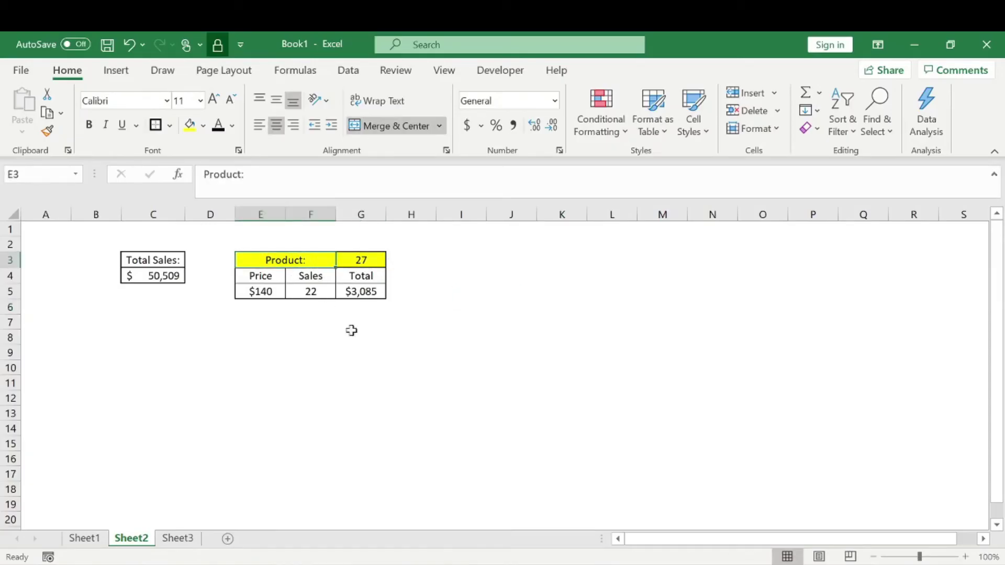
pyautogui.click(360, 260)
pyautogui.click(393, 261)
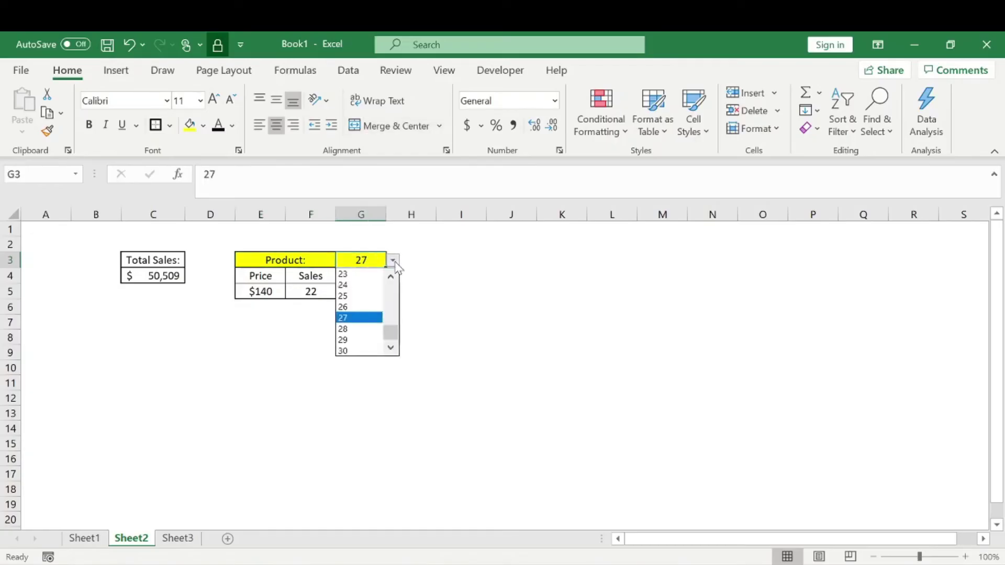
pyautogui.scroll(5, 391, 333)
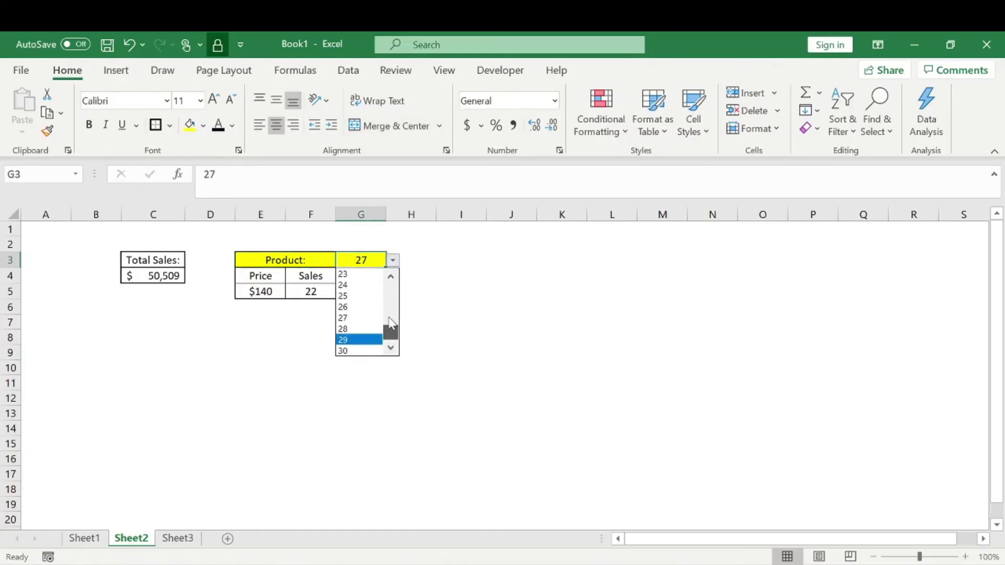
pyautogui.press('Escape')
# On Sheet1, make the hidden tip 9 'Add Color' text visible
pyautogui.click(102, 542)
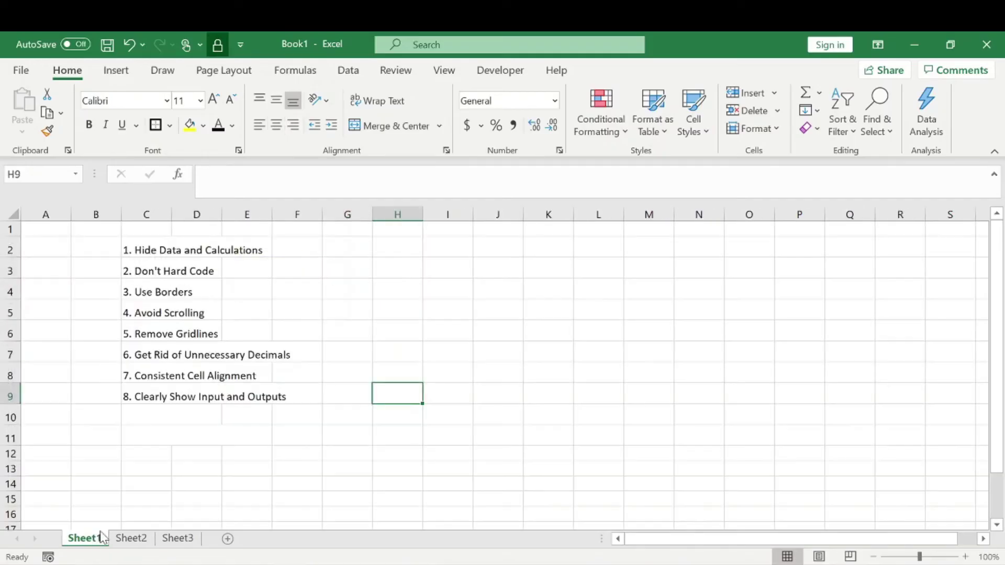
pyautogui.click(134, 413)
pyautogui.click(218, 125)
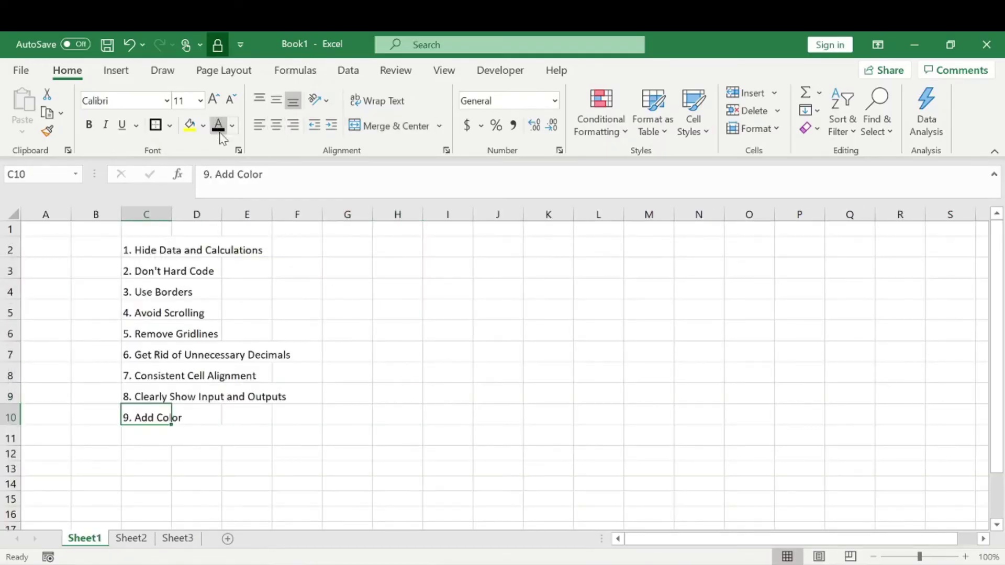
# Give the entire Sheet2 a light green fill
pyautogui.click(149, 545)
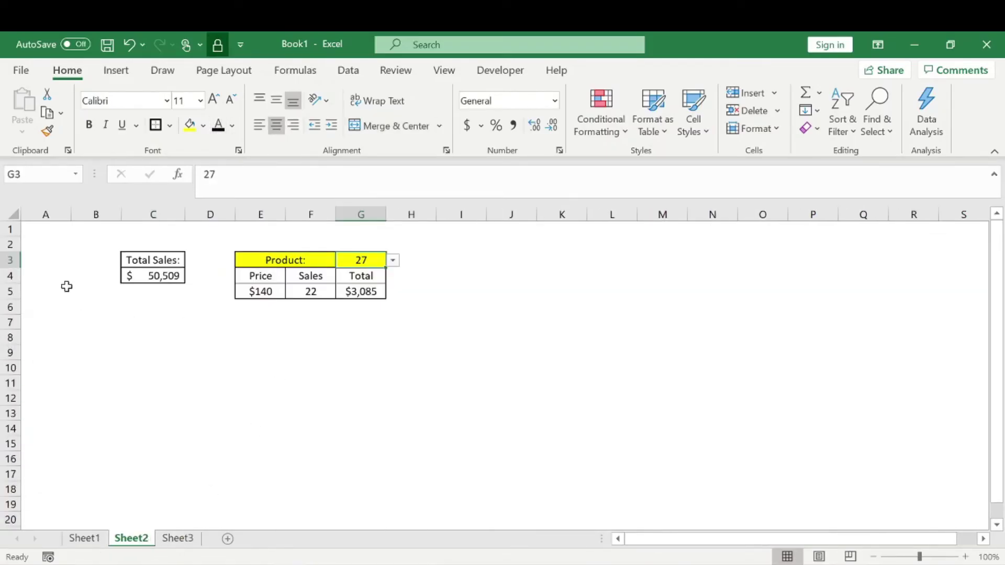
pyautogui.click(13, 216)
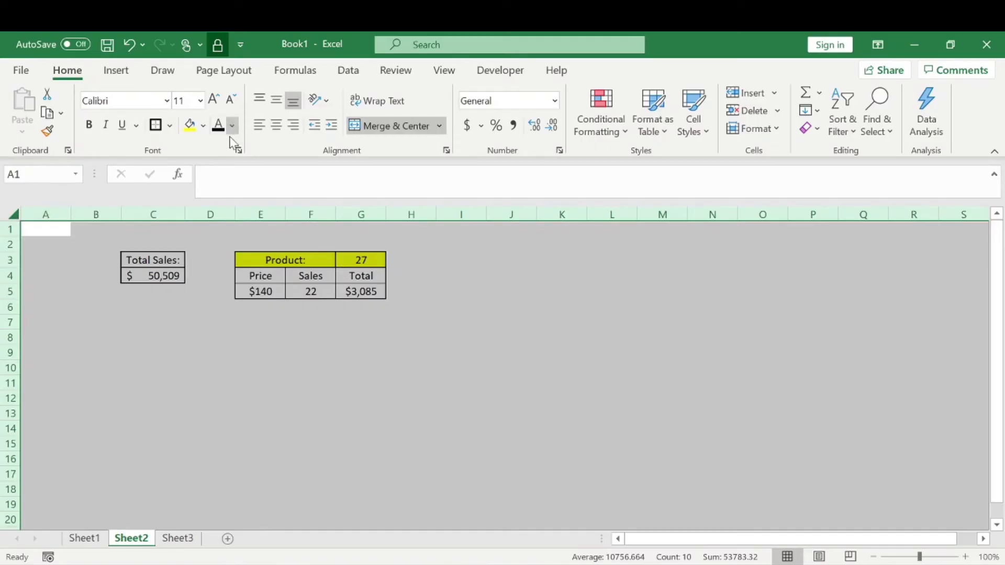
pyautogui.click(203, 126)
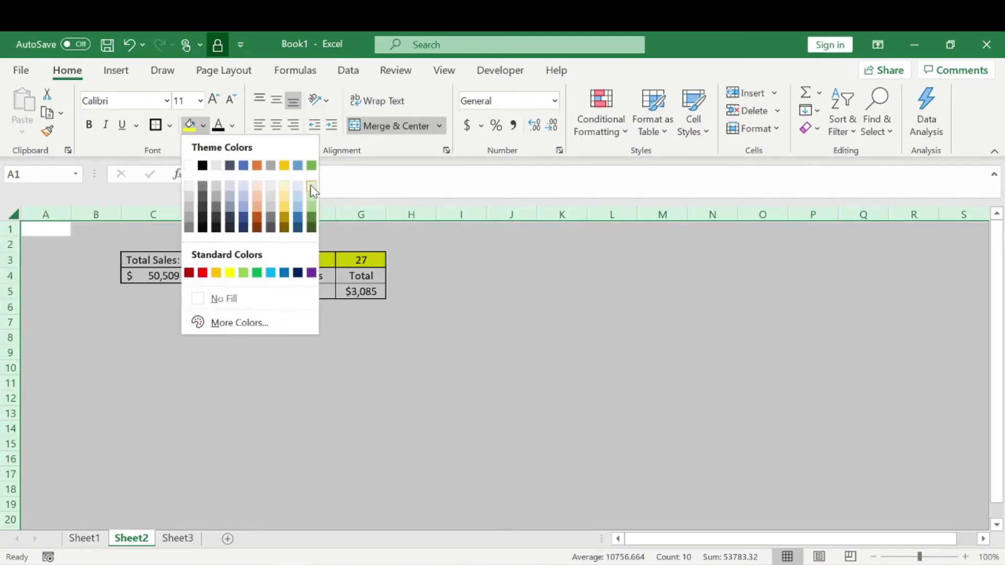
pyautogui.click(310, 185)
pyautogui.click(512, 323)
# Fill the Product row E3:G3 yellow again
pyautogui.moveTo(288, 261); pyautogui.dragTo(351, 258)
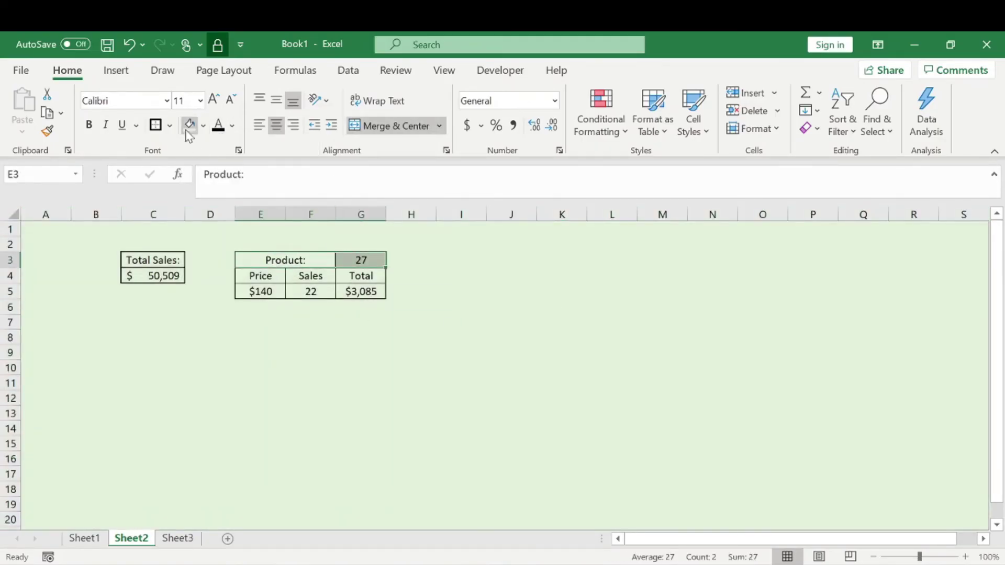
pyautogui.click(203, 127)
pyautogui.click(230, 271)
pyautogui.click(455, 321)
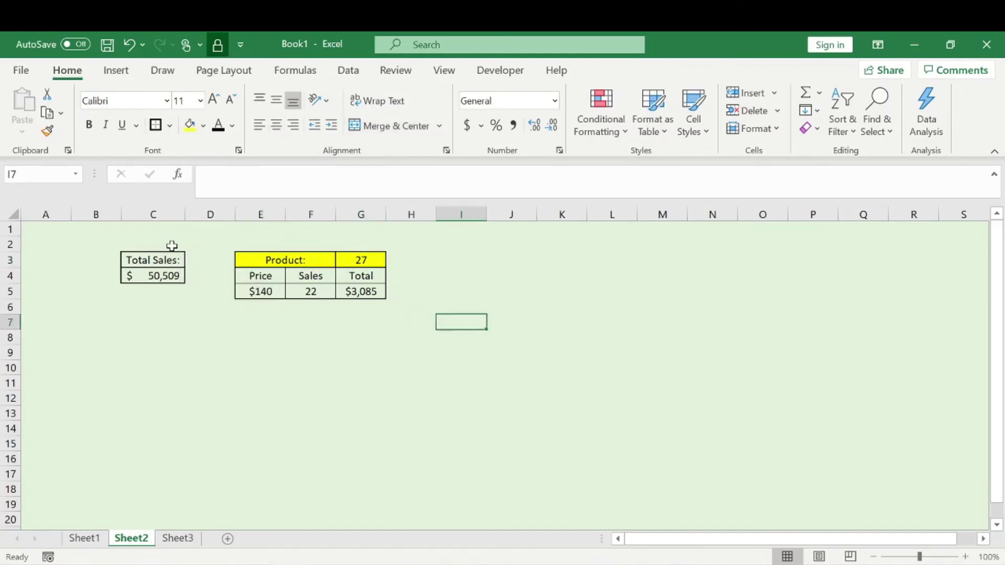
pyautogui.click(35, 228)
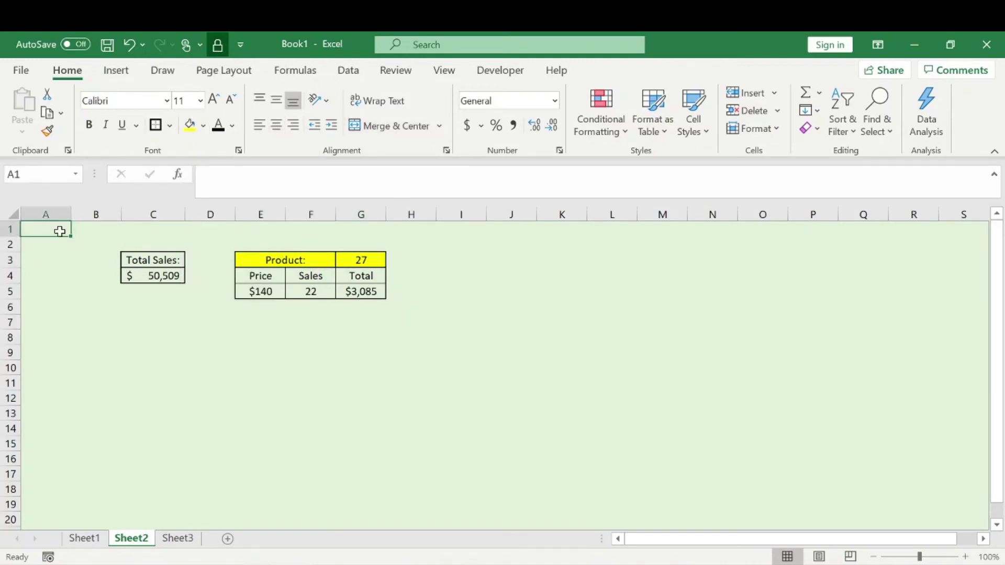
# Enter 'Yellow=changeable' in A1 and fill it yellow
pyautogui.write('Yellow=')
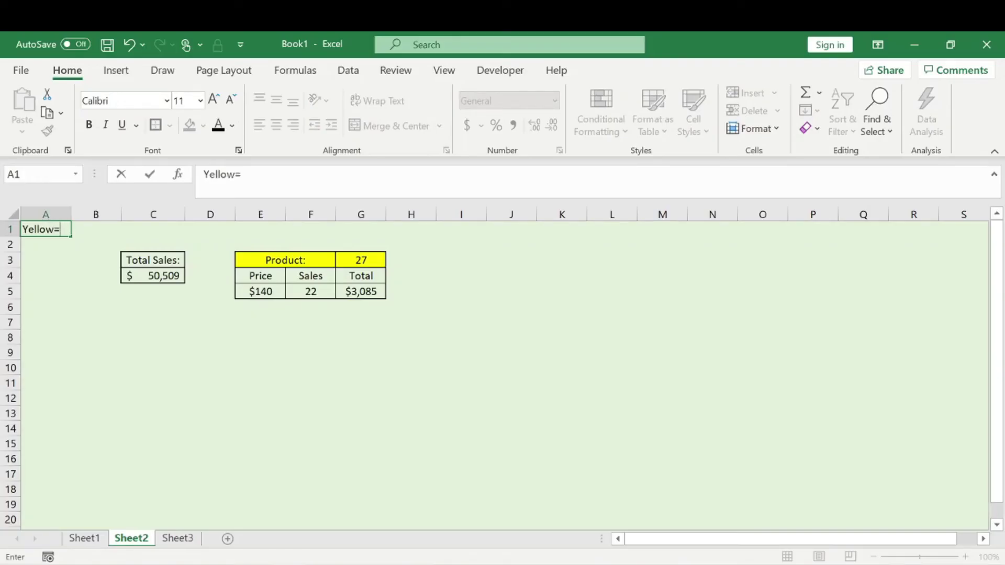
pyautogui.write('changeable')
pyautogui.press('Return')
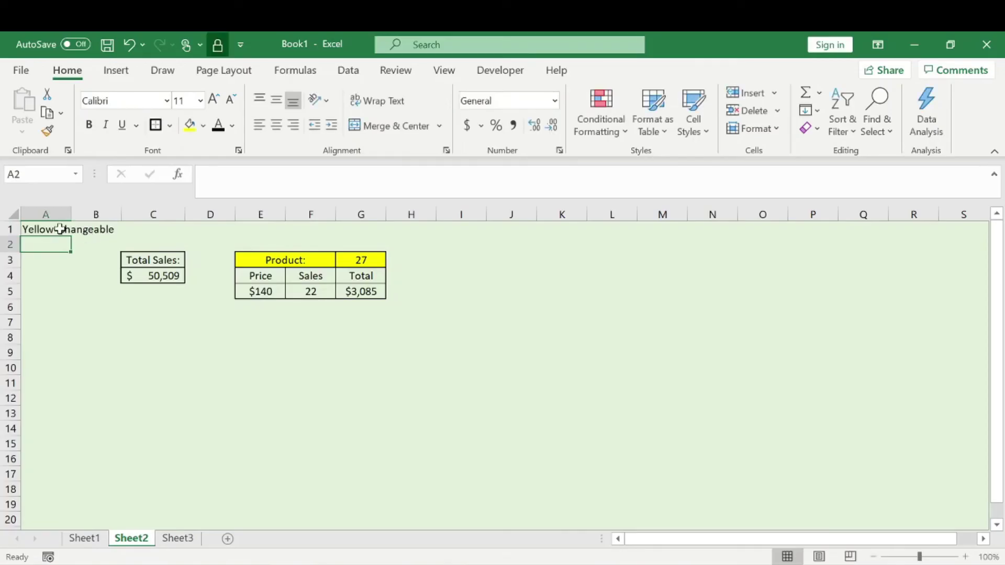
pyautogui.click(60, 229)
pyautogui.click(189, 126)
pyautogui.click(165, 261)
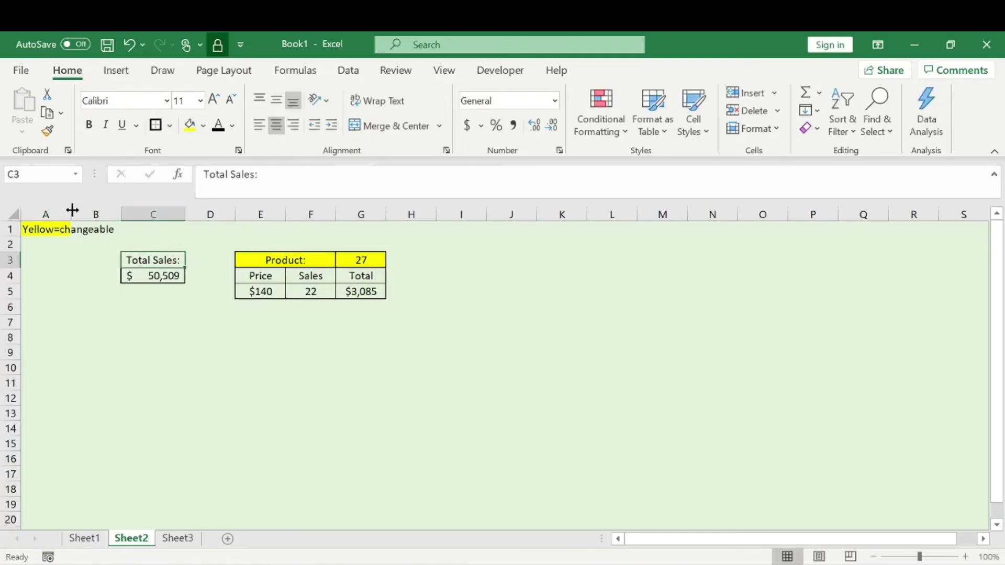
# Autofit column A to the legend and put a border around A1
pyautogui.doubleClick(72, 210)
pyautogui.click(99, 230)
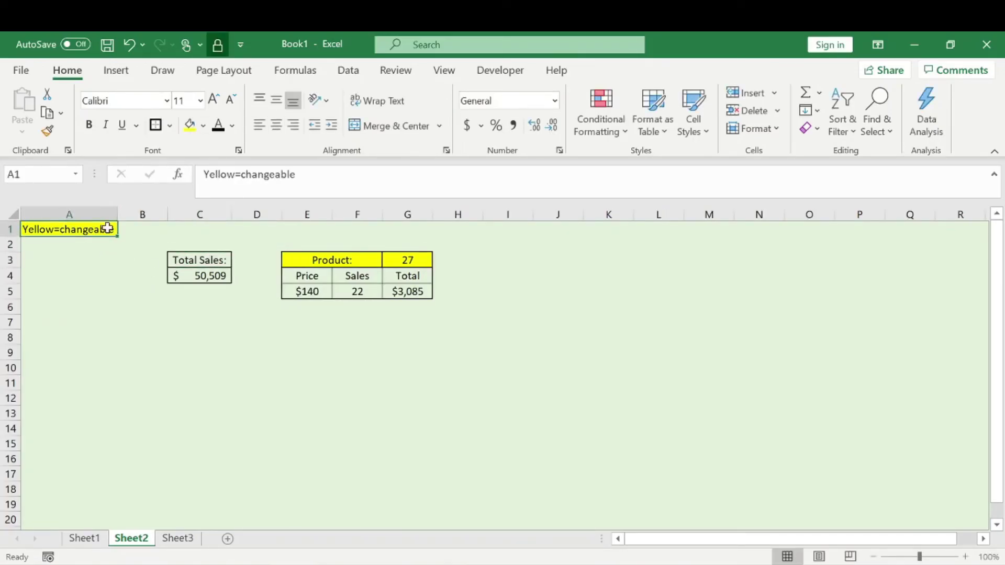
pyautogui.click(160, 131)
pyautogui.click(81, 339)
# Undo an accidental move of the Total Sales block and narrow column D
pyautogui.moveTo(193, 260); pyautogui.dragTo(129, 292)
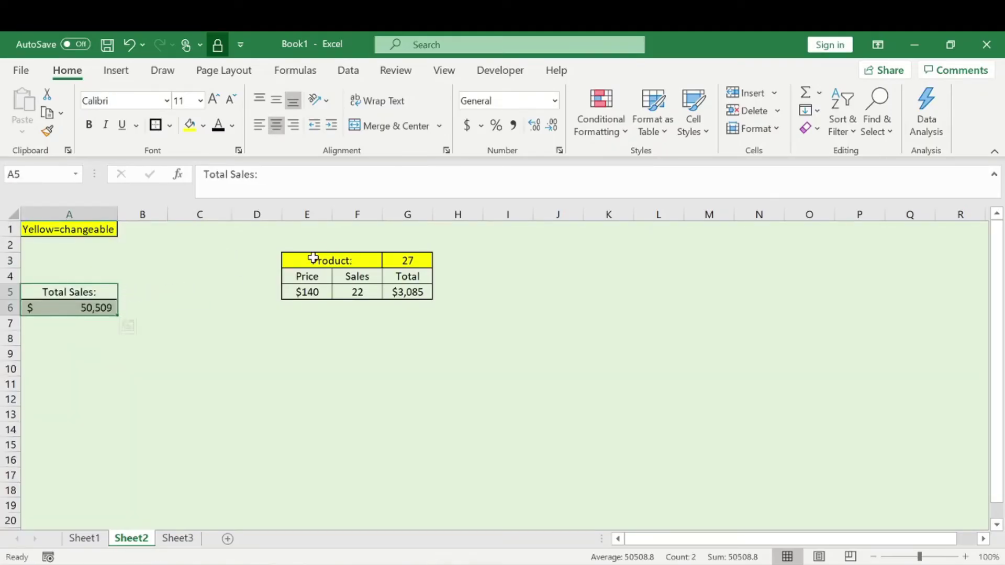
pyautogui.hotkey('ctrl', 'z')
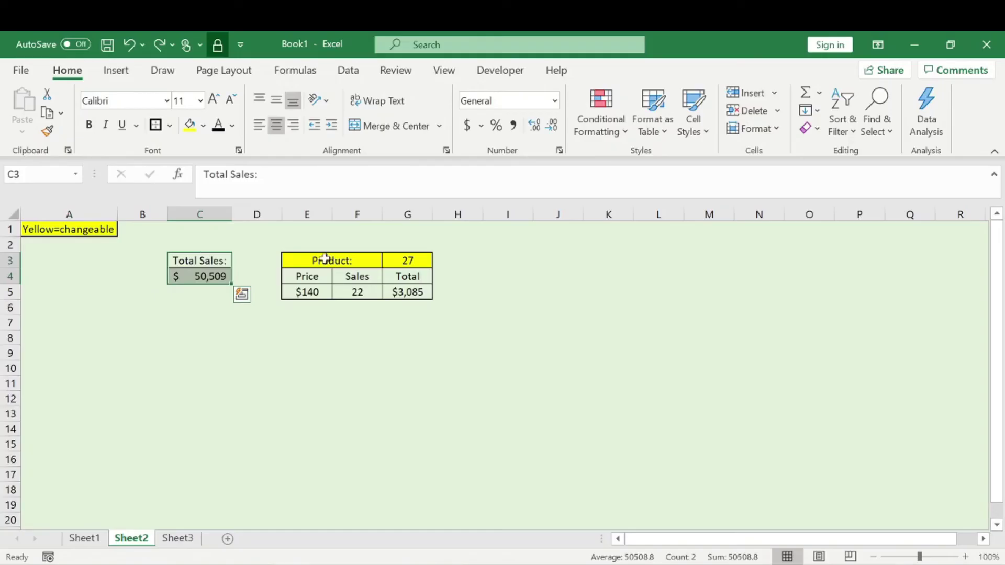
pyautogui.moveTo(283, 215); pyautogui.dragTo(254, 214)
pyautogui.click(445, 264)
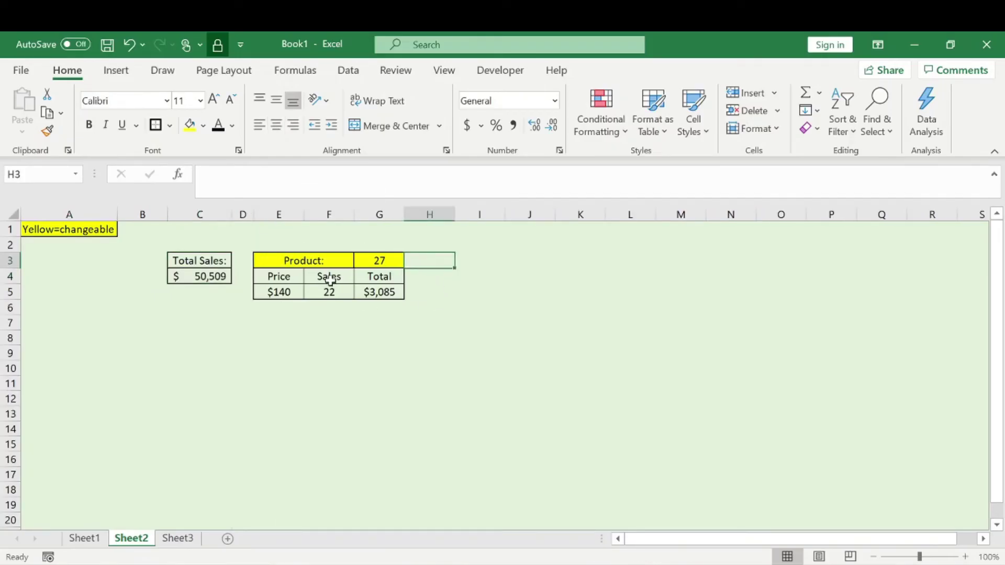
pyautogui.click(223, 259)
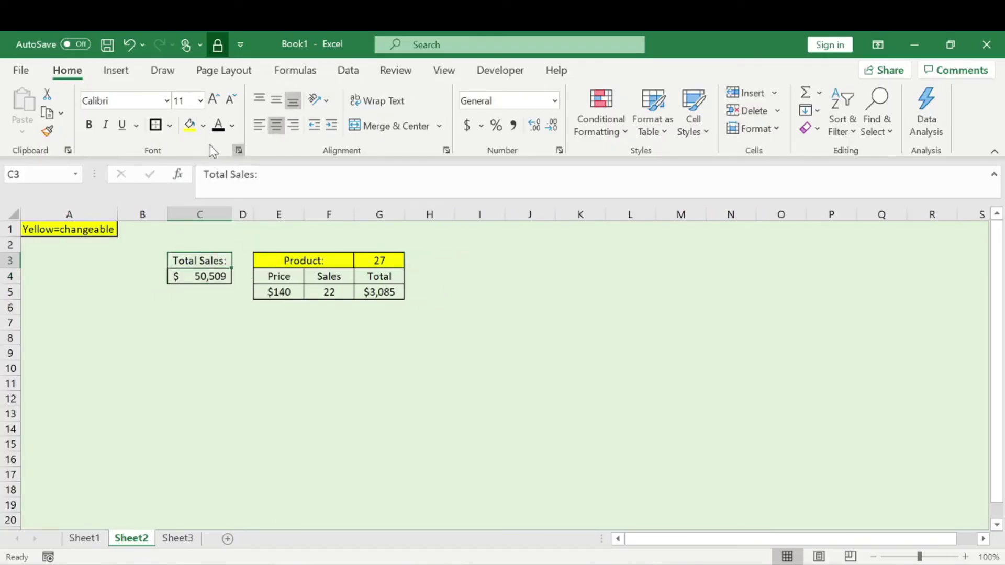
# Make the Total Sales label and the Product row bold
pyautogui.click(89, 124)
pyautogui.moveTo(306, 261); pyautogui.dragTo(401, 258)
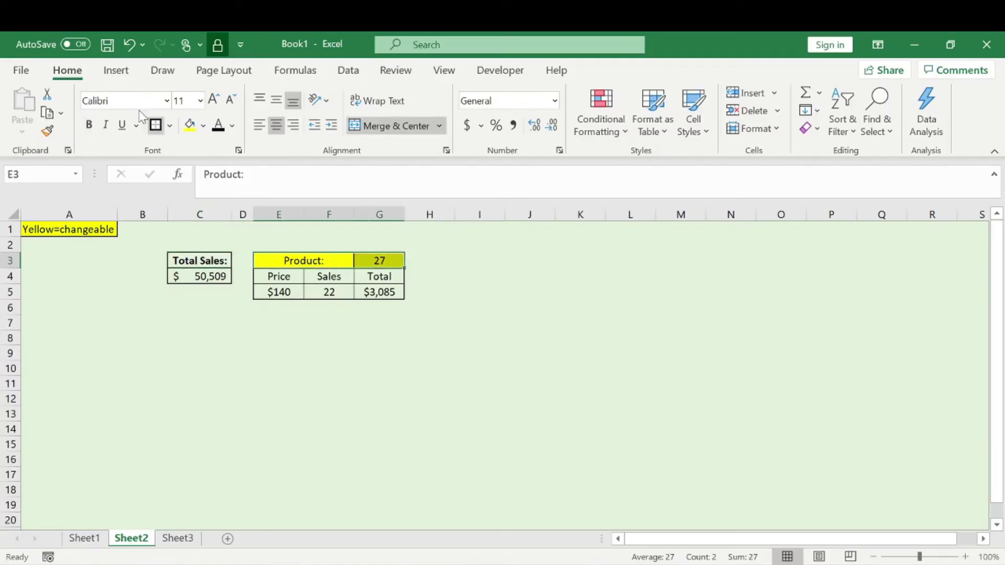
pyautogui.click(89, 124)
pyautogui.click(334, 230)
# Shade Total Sales light blue and make the Price/Sales/Total headers bold and light blue
pyautogui.click(212, 260)
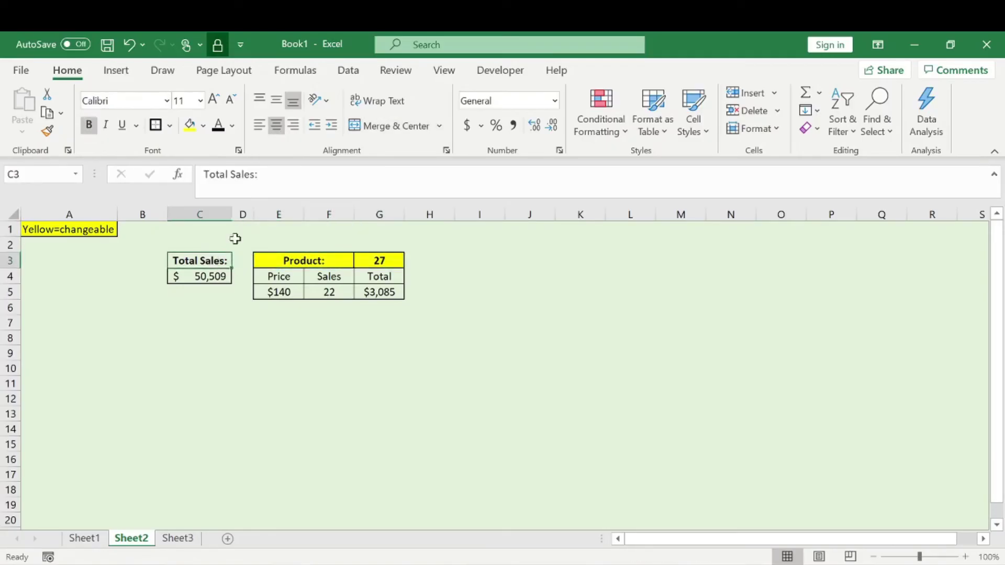
pyautogui.click(204, 125)
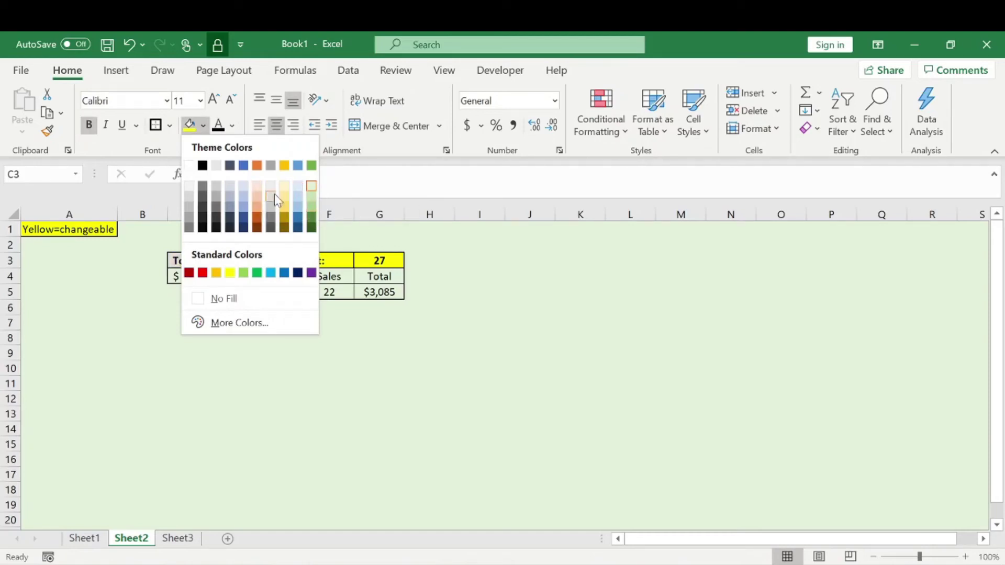
pyautogui.click(296, 200)
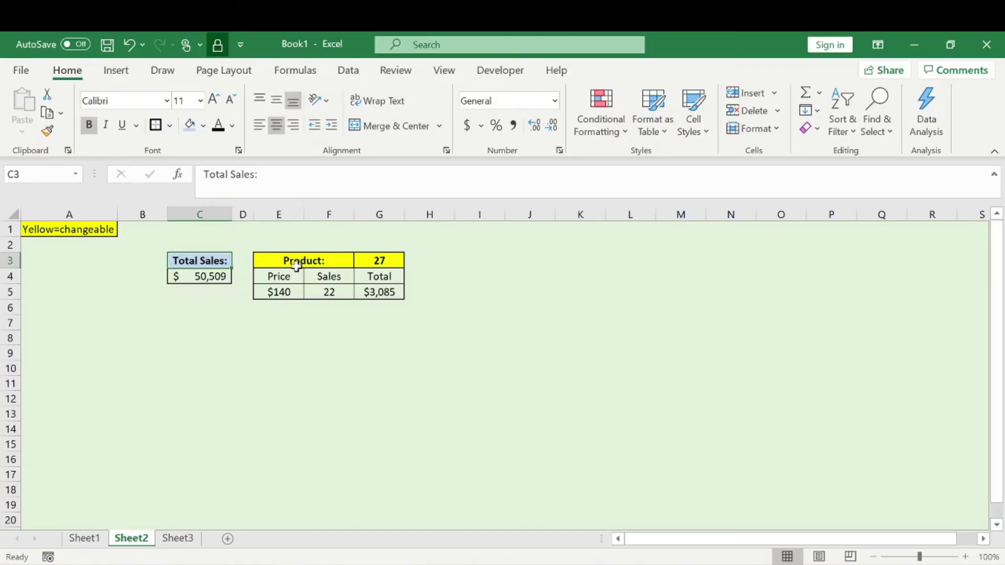
pyautogui.moveTo(291, 276); pyautogui.dragTo(363, 277)
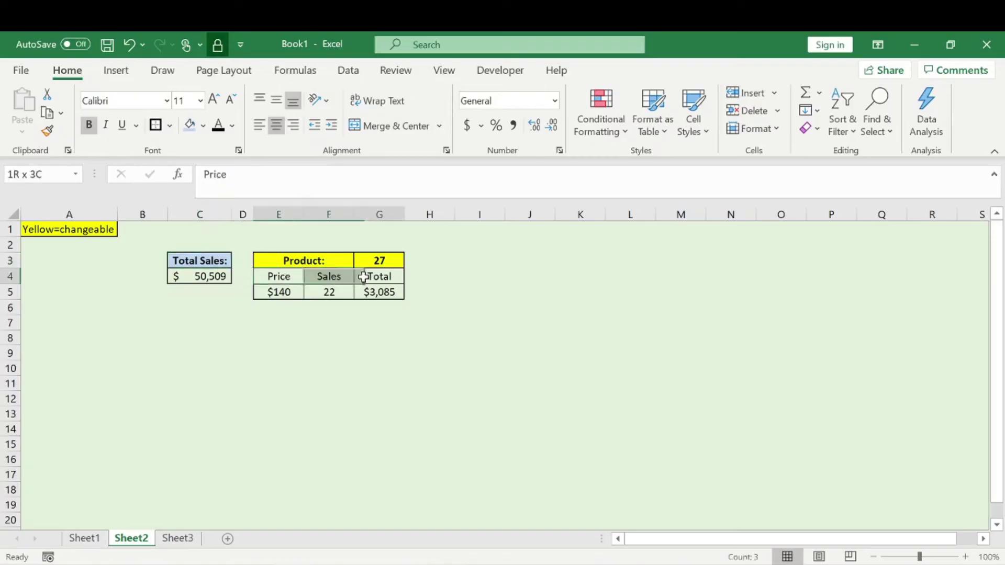
pyautogui.click(88, 126)
pyautogui.click(190, 126)
pyautogui.click(506, 337)
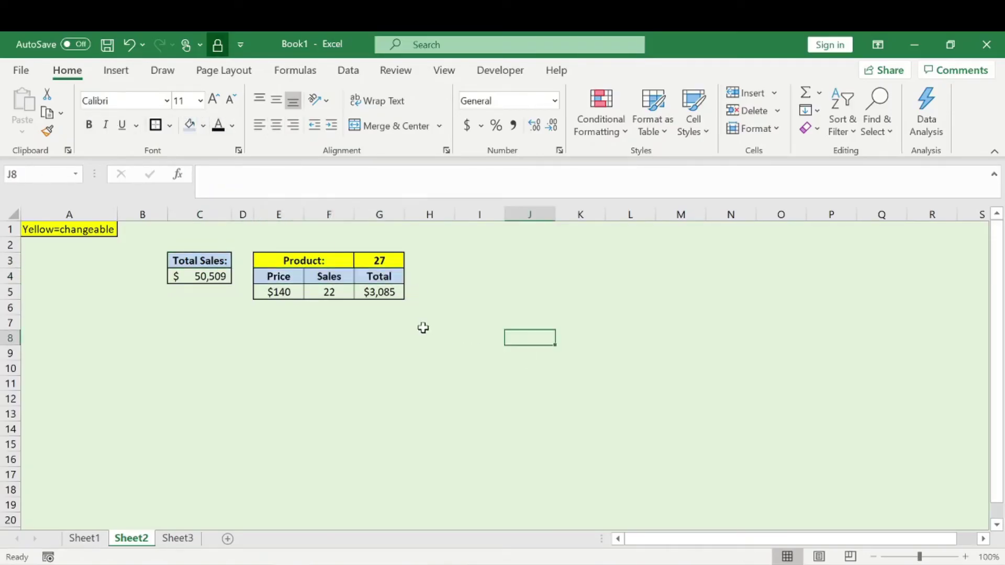
# Fill the $50,509 total and the E5:G5 value cells white, then return to Sheet1
pyautogui.moveTo(286, 277); pyautogui.dragTo(381, 294)
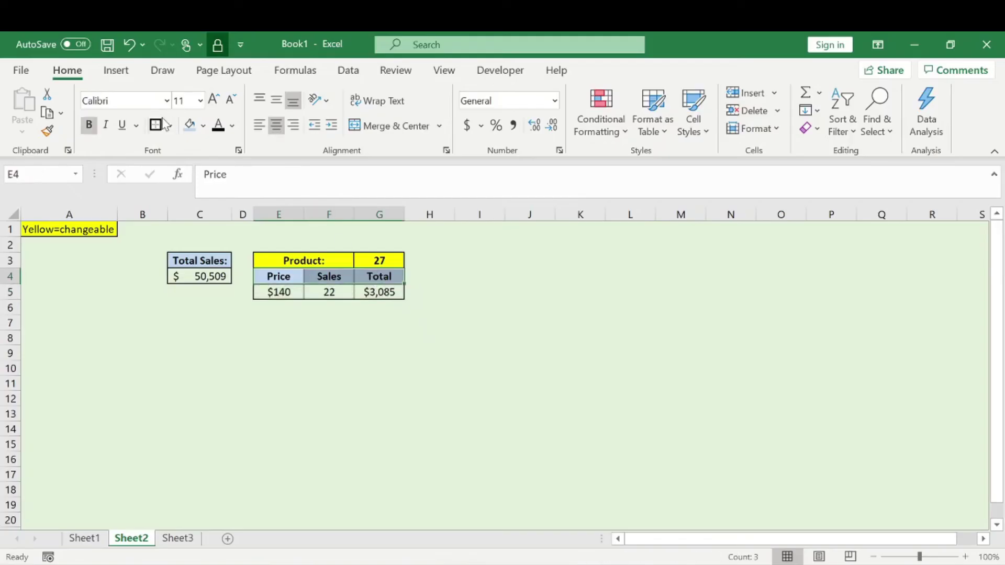
pyautogui.click(563, 305)
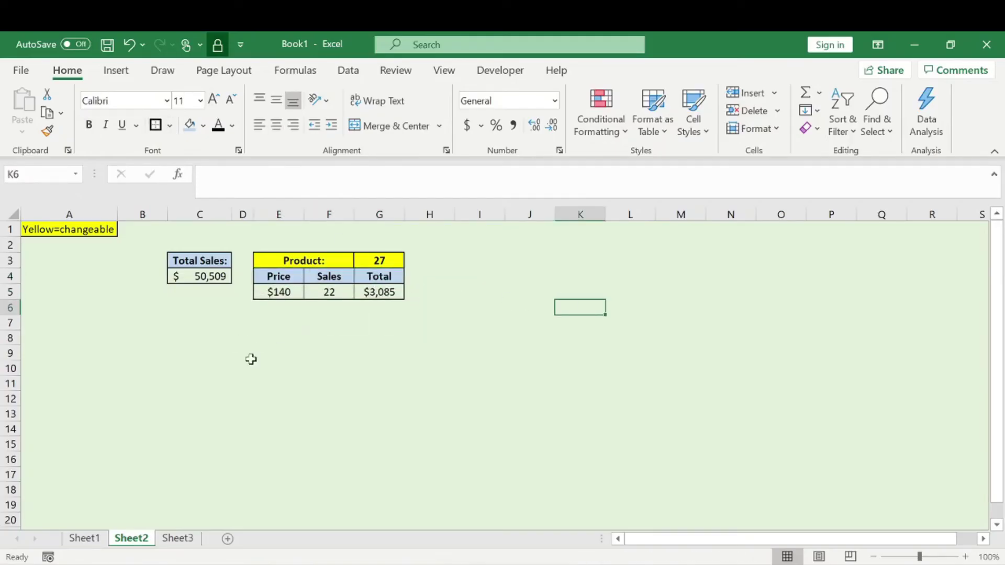
pyautogui.click(178, 281)
pyautogui.moveTo(279, 292); pyautogui.dragTo(388, 292)
pyautogui.click(203, 126)
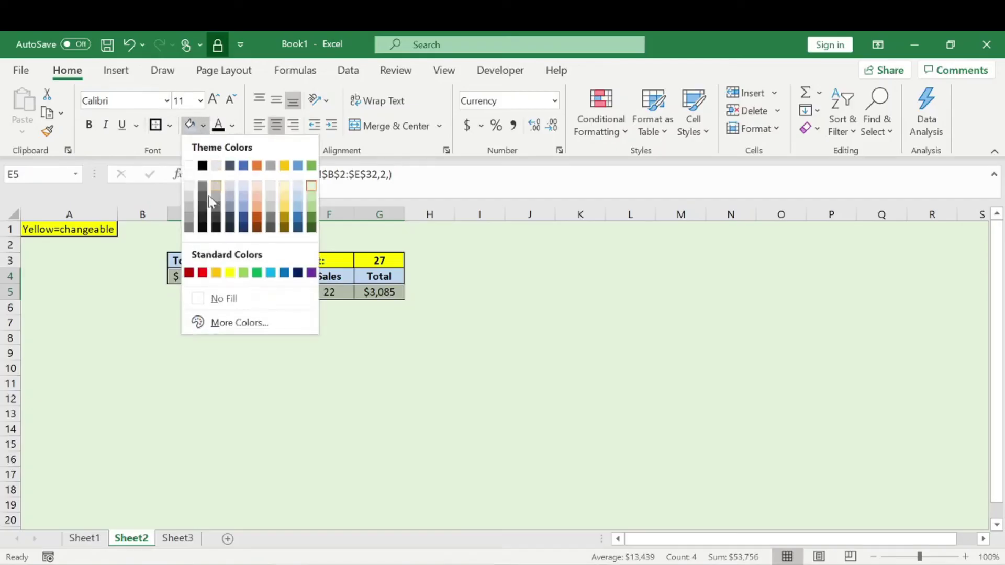
pyautogui.click(200, 164)
pyautogui.click(529, 335)
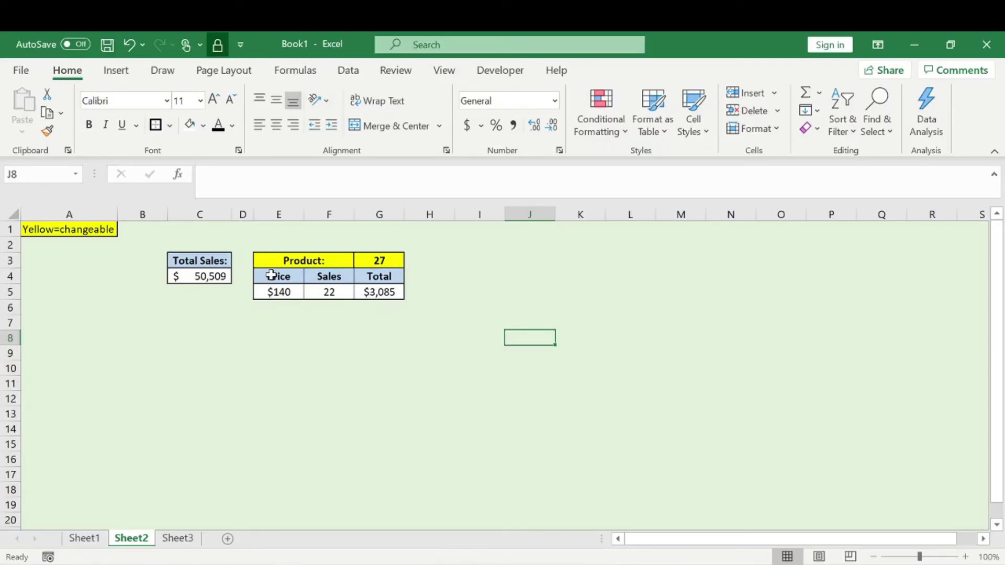
pyautogui.click(97, 542)
pyautogui.click(140, 437)
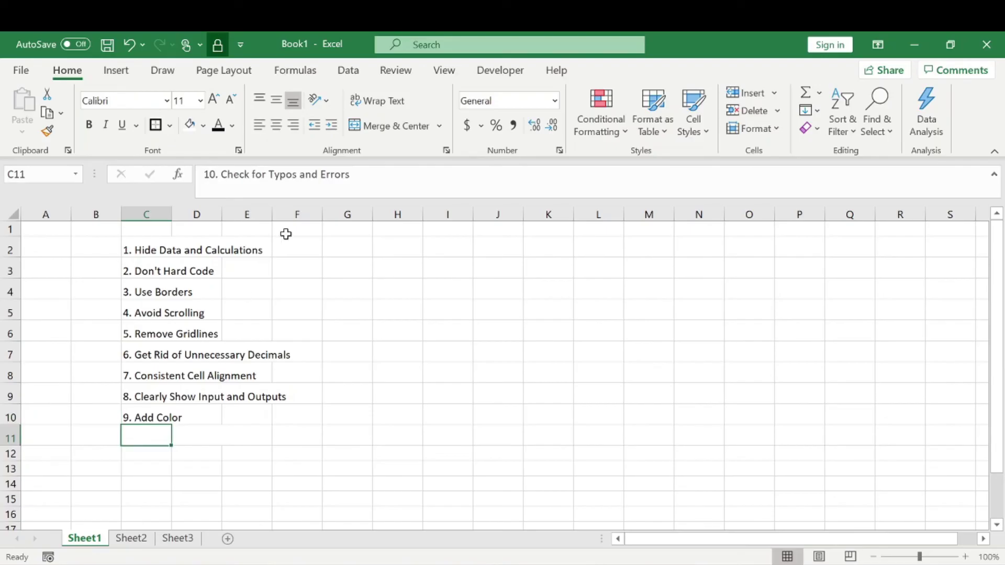
# Reveal tip 10 'Check for Typos and Errors', then spell-check Sheet2 with no errors found
pyautogui.click(219, 126)
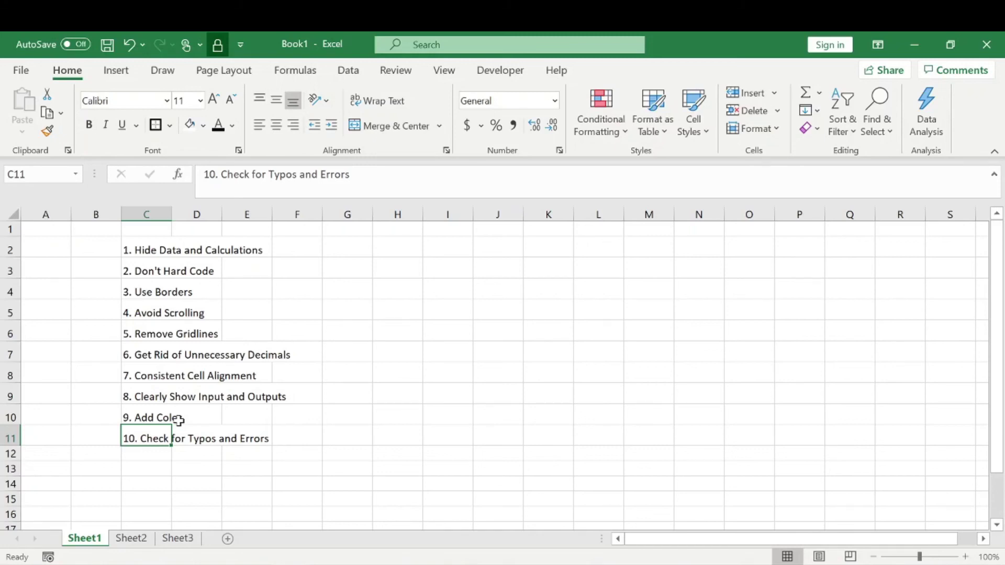
pyautogui.click(135, 539)
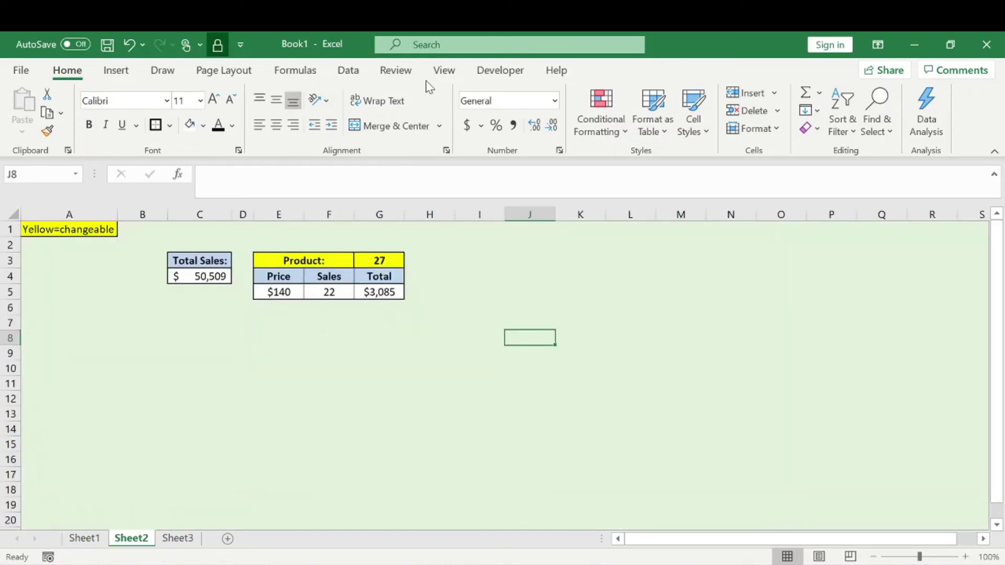
pyautogui.click(408, 71)
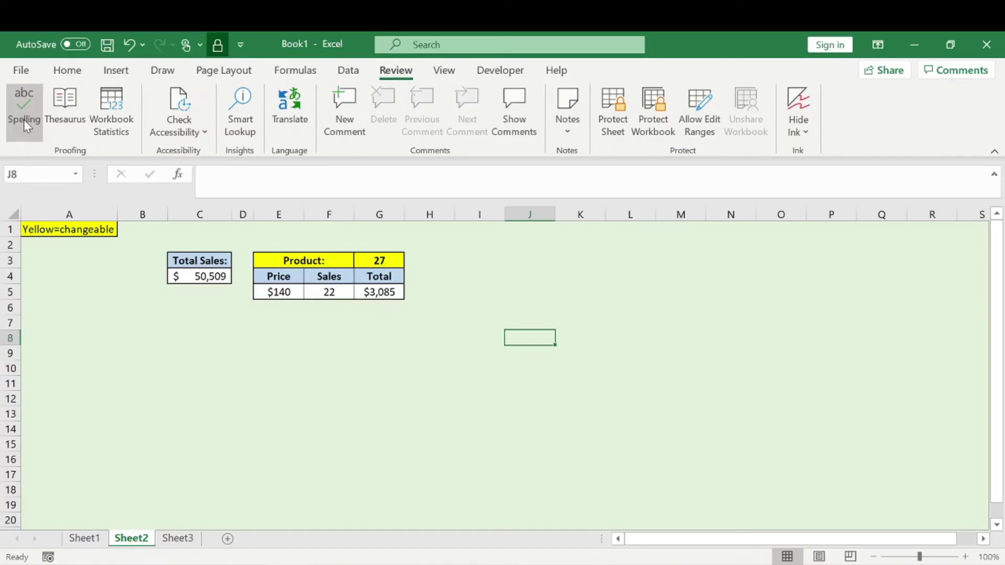
pyautogui.click(42, 137)
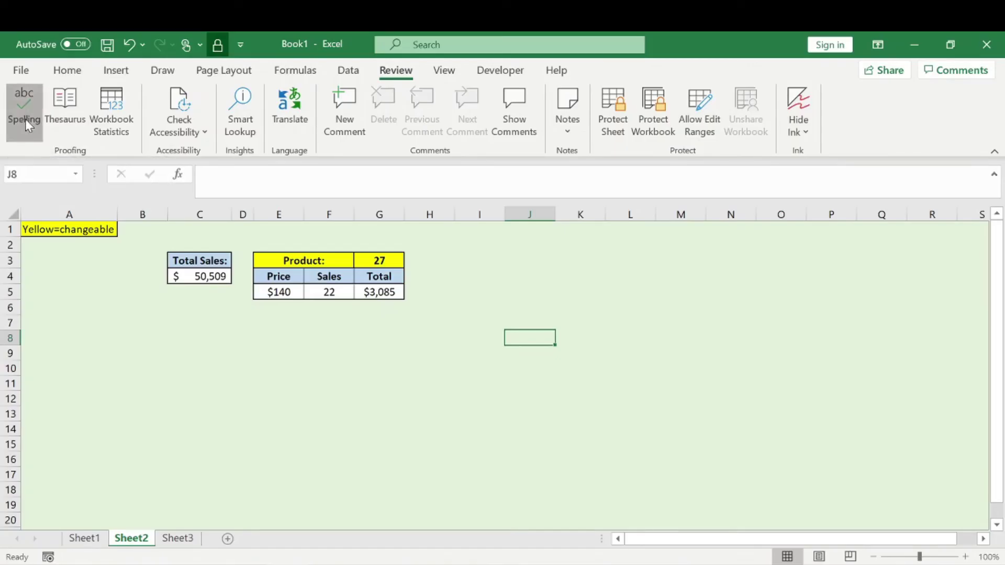
pyautogui.click(481, 352)
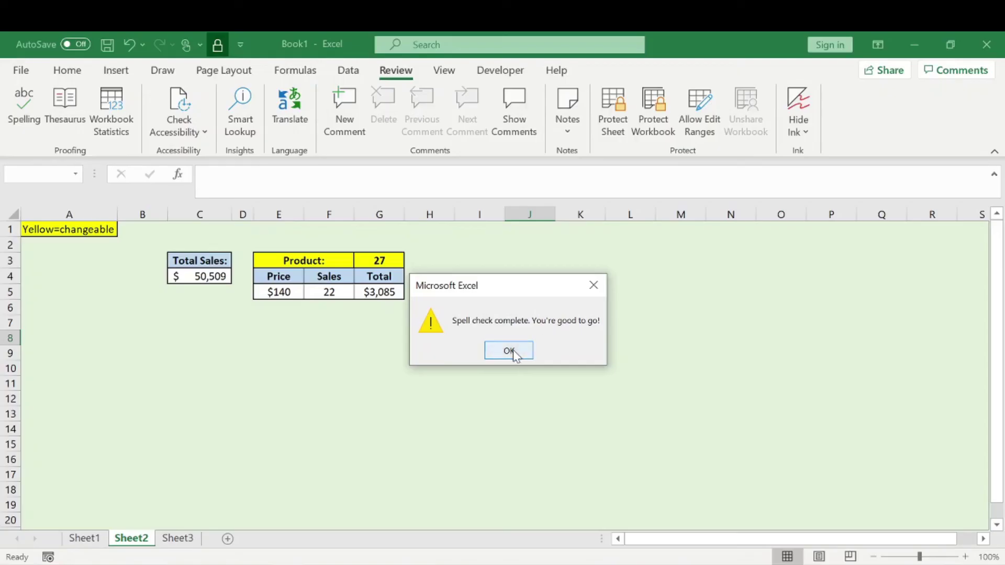
pyautogui.click(509, 351)
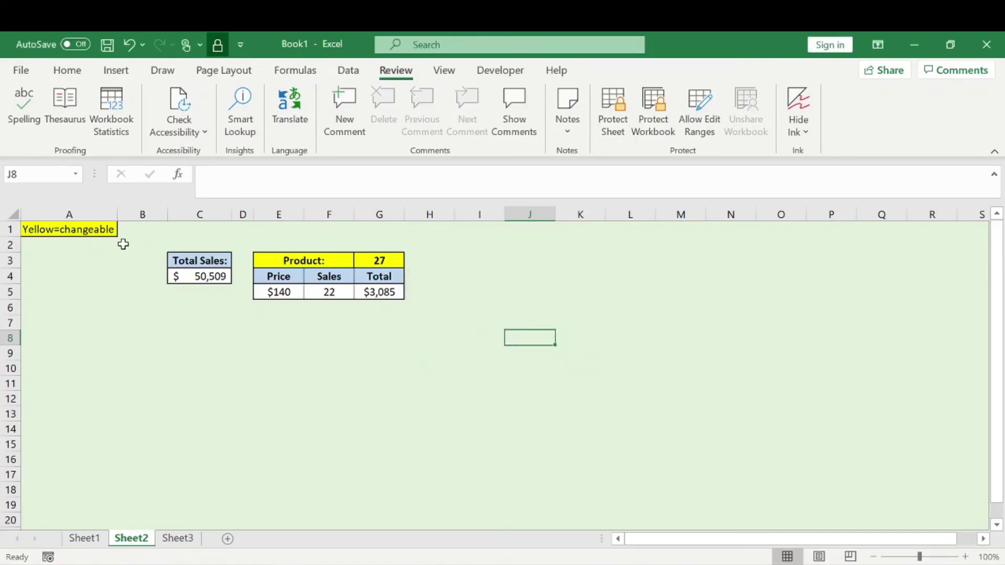
# Change the A1 note to 'Yellow=Changeable' with a capital C
pyautogui.click(88, 234)
pyautogui.click(246, 175)
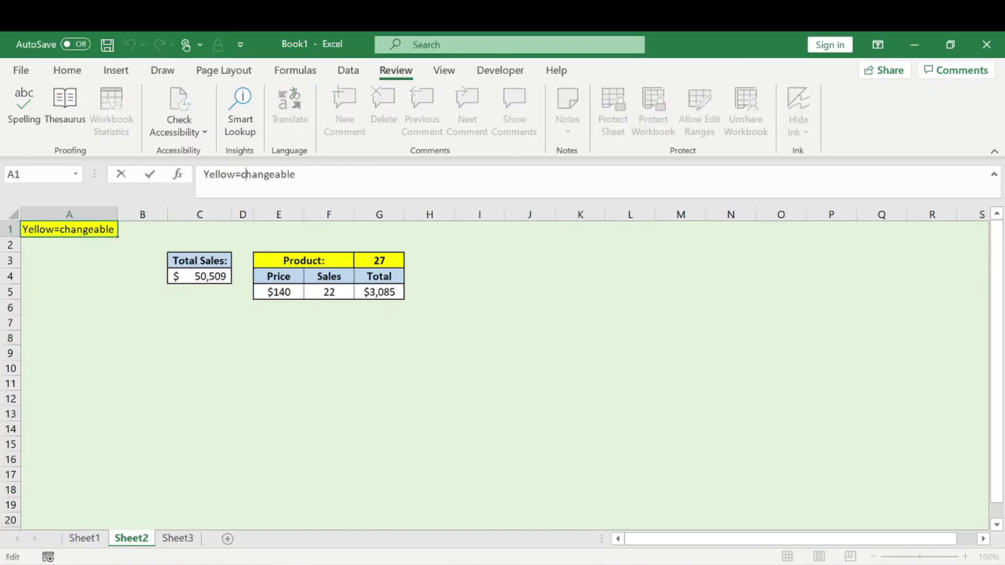
pyautogui.press('BackSpace')
pyautogui.write('C')
pyautogui.press('Return')
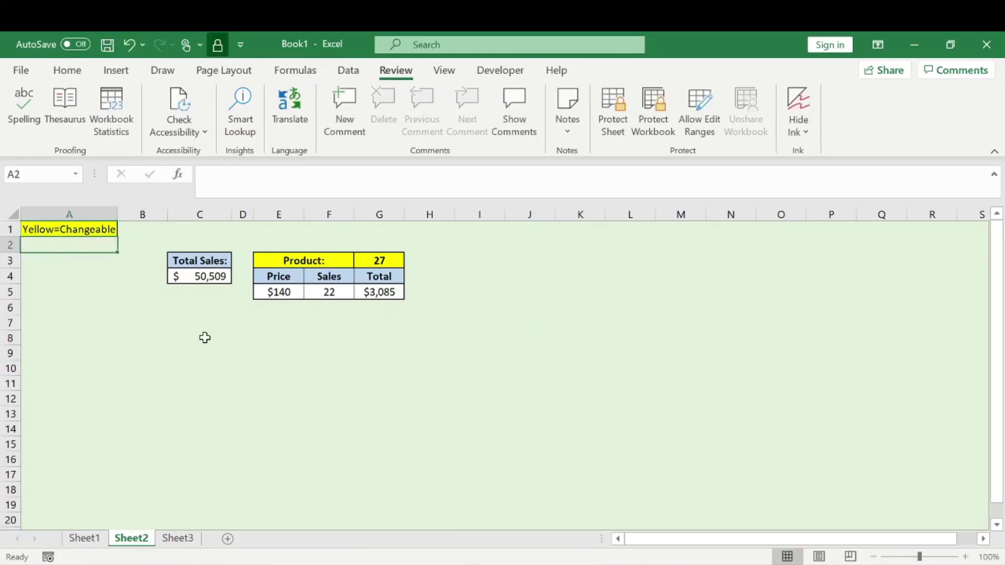
# Move the Product table from E3:G5 down to C7:E9 and widen column D
pyautogui.moveTo(296, 263); pyautogui.dragTo(398, 296)
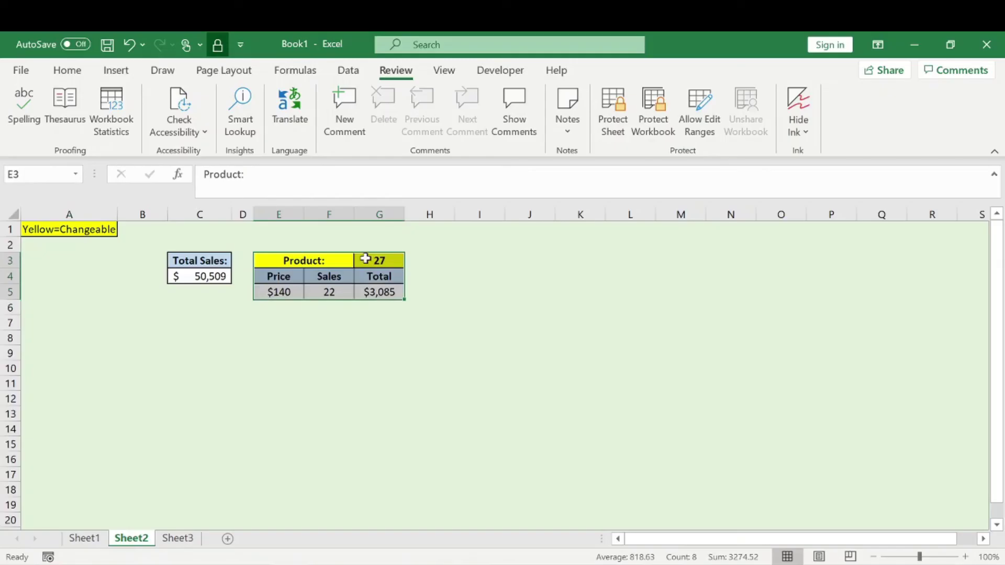
pyautogui.moveTo(366, 254); pyautogui.dragTo(277, 355)
pyautogui.click(457, 308)
pyautogui.doubleClick(255, 213)
pyautogui.click(361, 314)
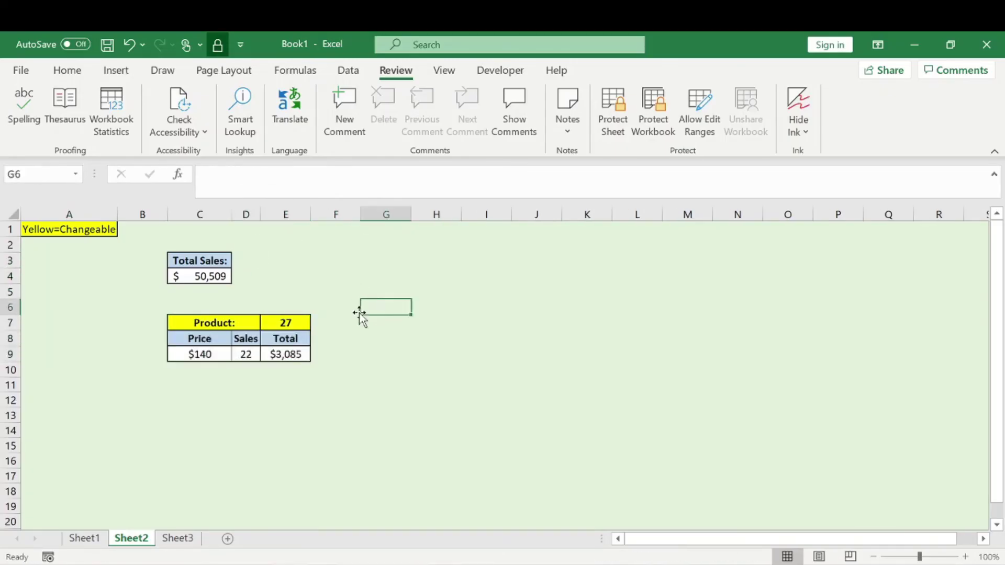
pyautogui.moveTo(260, 213); pyautogui.dragTo(274, 213)
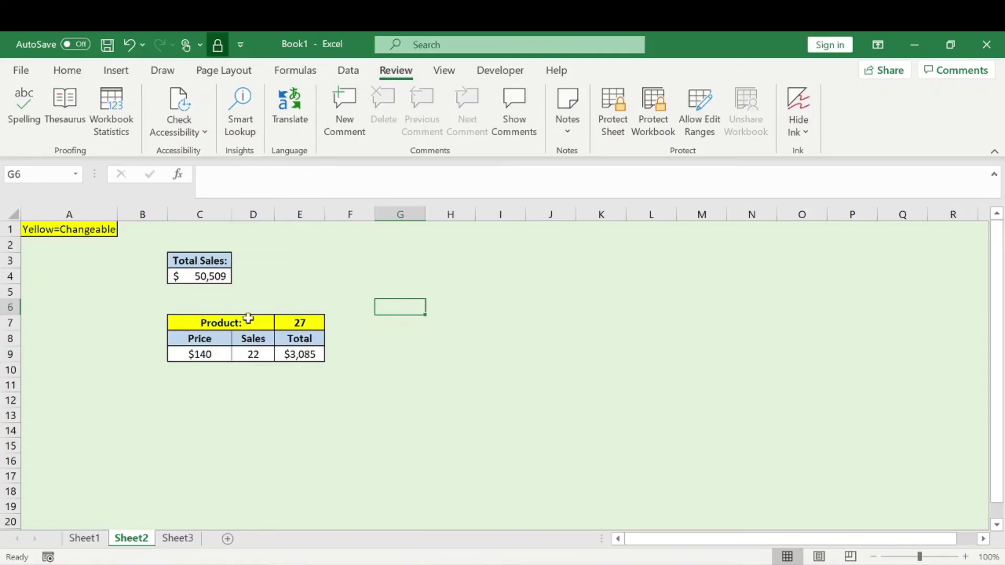
# Delete empty row 5 so the Product table sits under Total Sales
pyautogui.moveTo(249, 319); pyautogui.dragTo(286, 349)
pyautogui.click(67, 70)
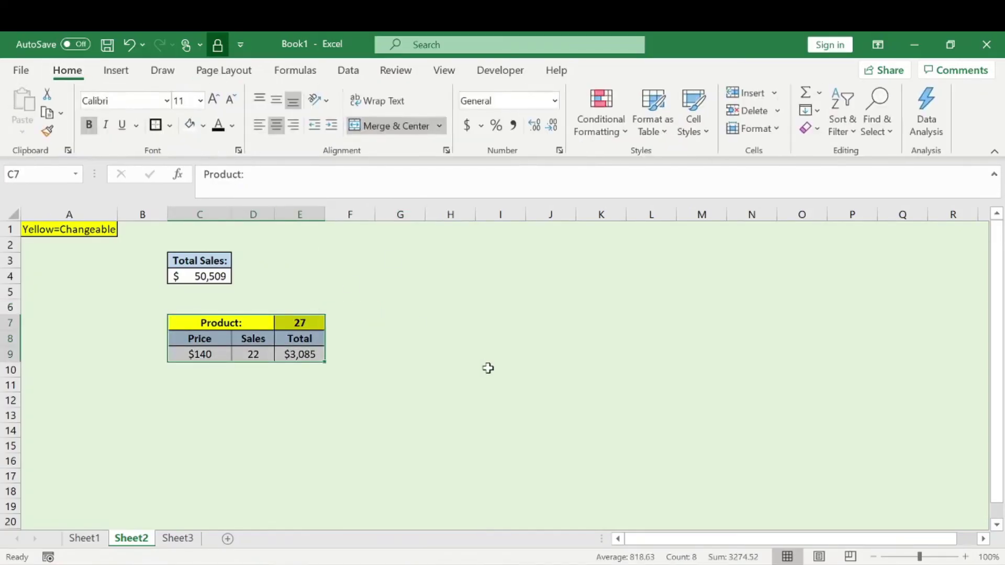
pyautogui.click(492, 356)
pyautogui.moveTo(11, 308); pyautogui.dragTo(11, 319)
pyautogui.rightClick(12, 293)
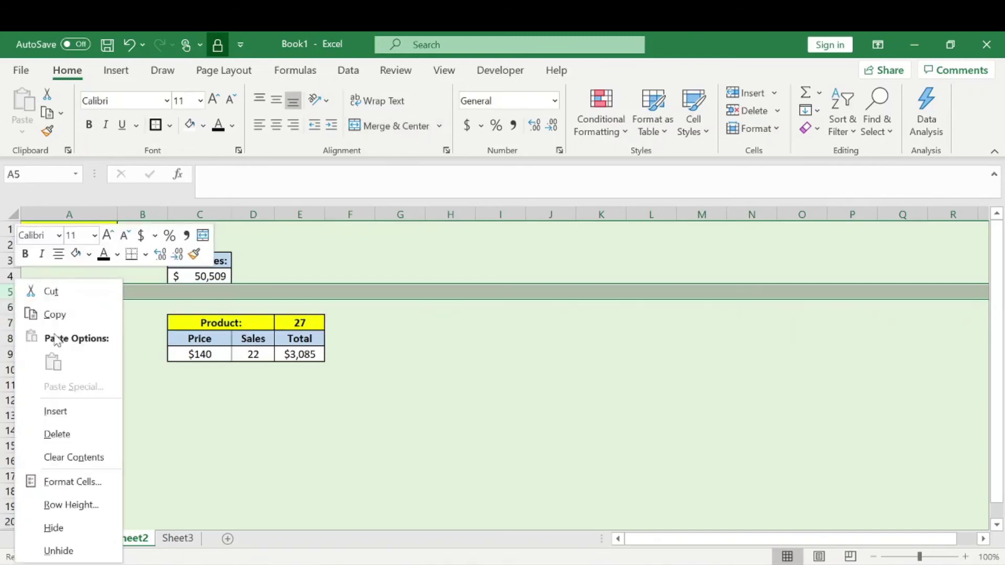
pyautogui.click(57, 434)
pyautogui.click(429, 399)
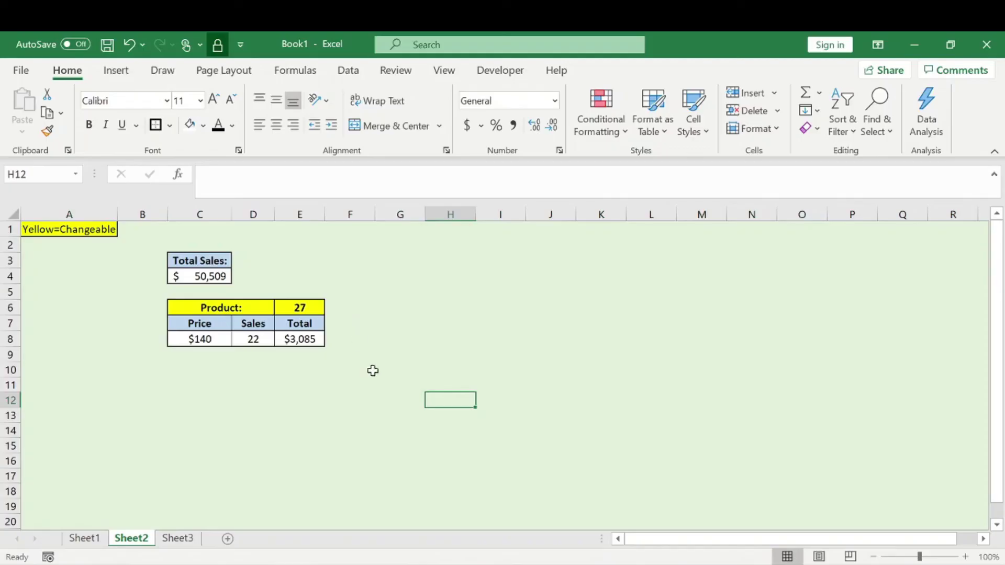
# Zoom Sheet2 in to 140%
pyautogui.moveTo(709, 264); pyautogui.dragTo(639, 415)
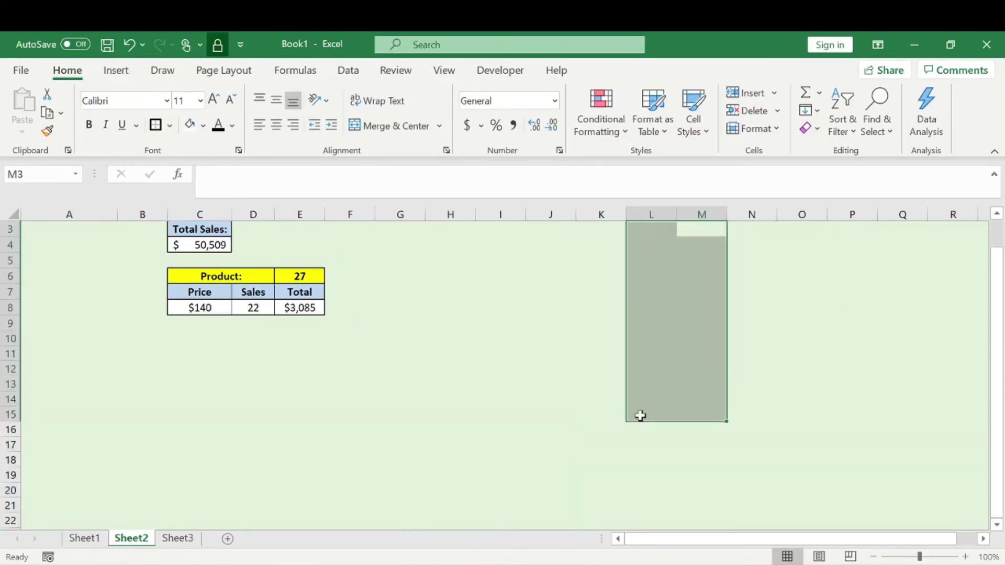
pyautogui.click(450, 292)
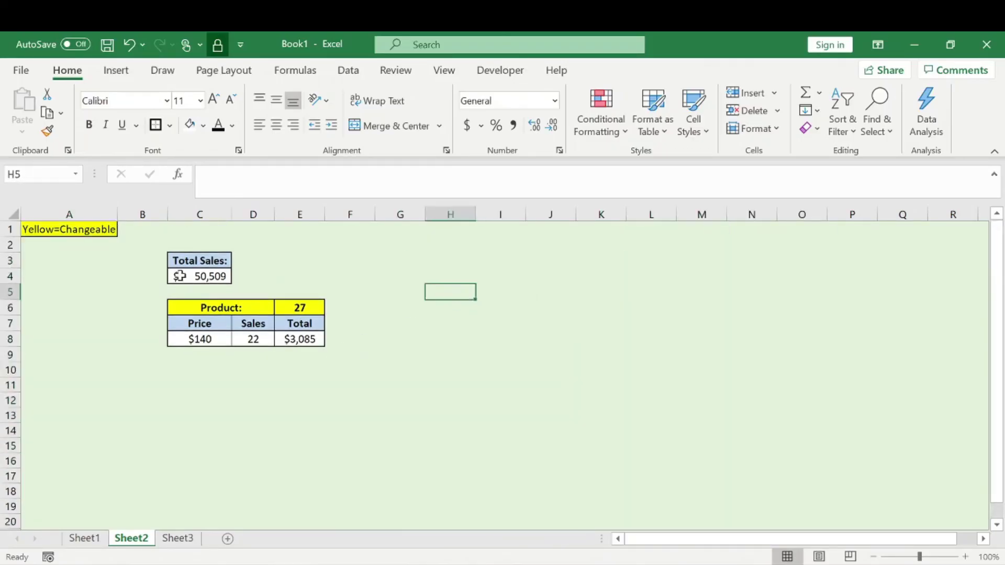
pyautogui.click(966, 557)
pyautogui.click(966, 557)
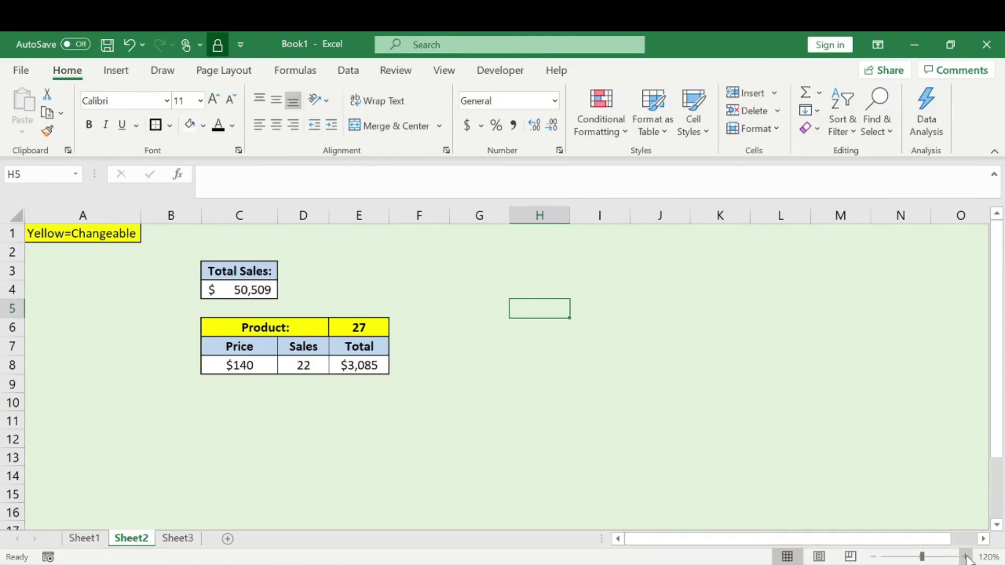
pyautogui.click(966, 558)
pyautogui.click(966, 558)
pyautogui.scroll(1, 512, 396)
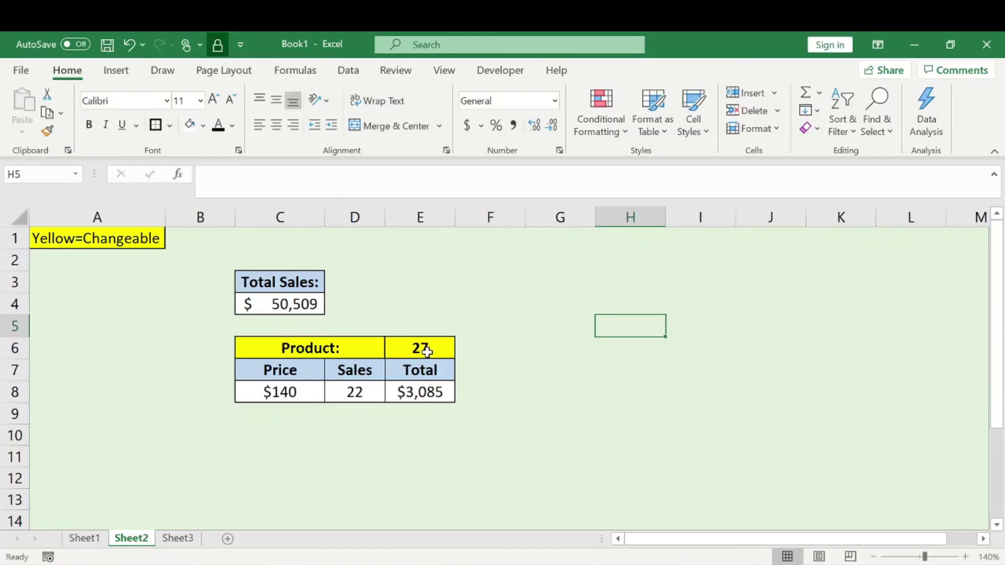
pyautogui.moveTo(568, 270); pyautogui.dragTo(225, 435)
pyautogui.click(657, 330)
pyautogui.click(171, 540)
pyautogui.click(112, 259)
pyautogui.hotkey('ctrl', 'shift', 'End')
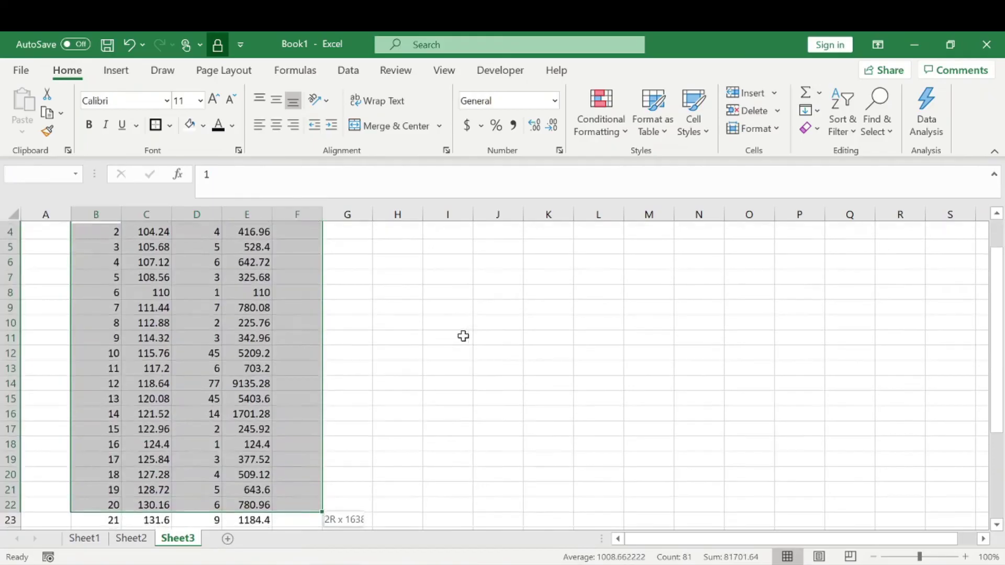
pyautogui.scroll(1, 419, 356)
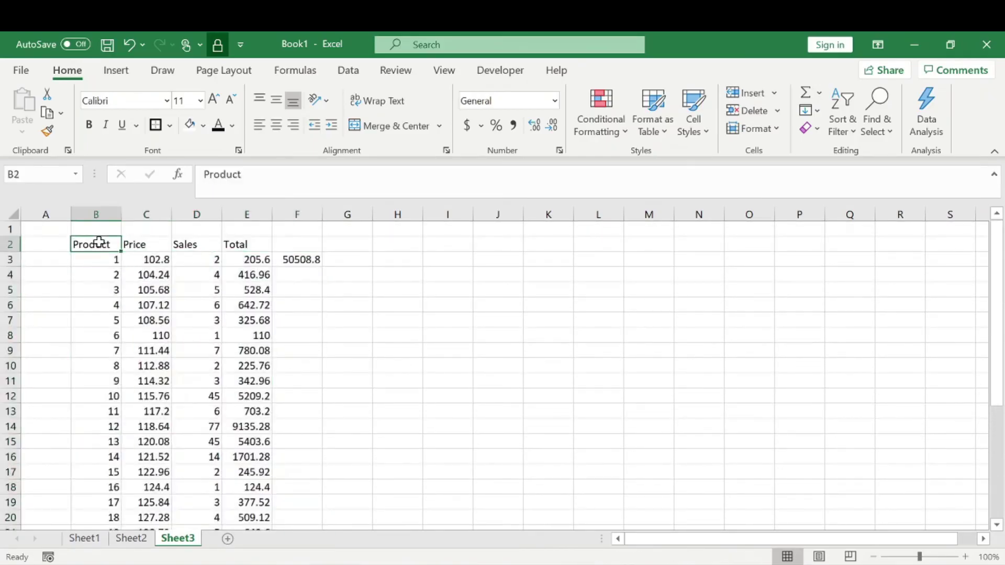
pyautogui.moveTo(100, 275); pyautogui.dragTo(99, 320)
pyautogui.click(103, 375)
pyautogui.click(157, 258)
pyautogui.click(161, 321)
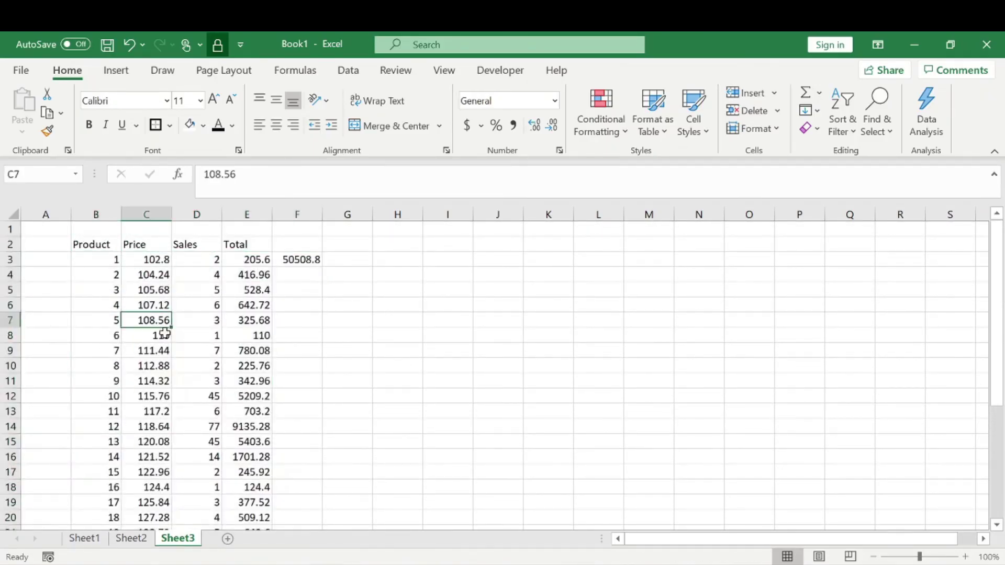
pyautogui.click(210, 231)
pyautogui.click(198, 366)
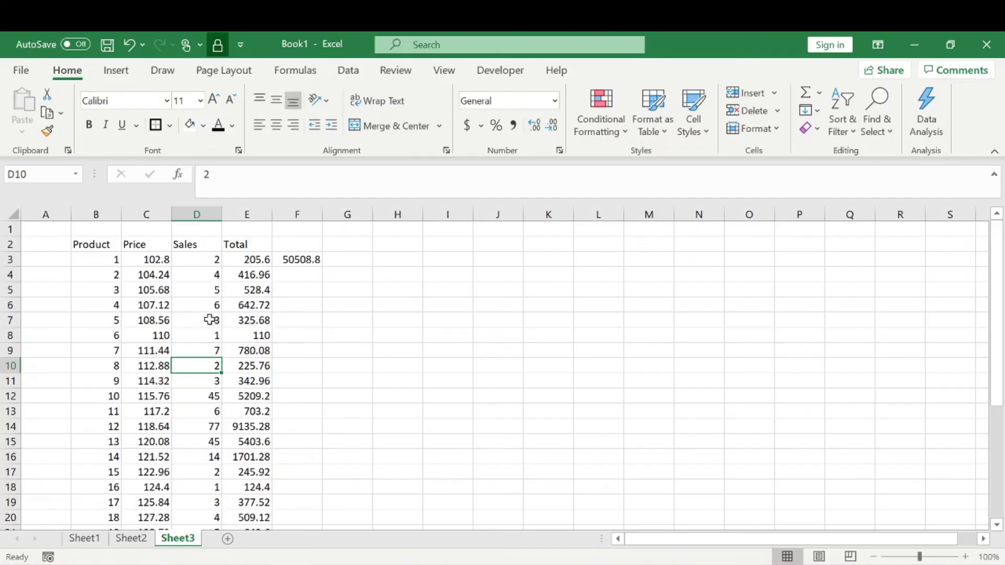
pyautogui.click(131, 538)
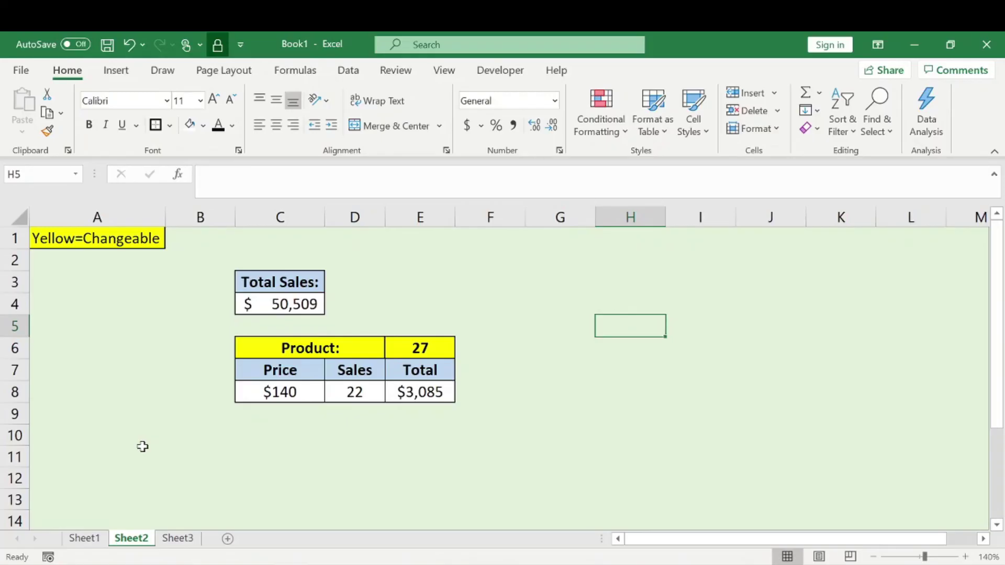
pyautogui.click(83, 539)
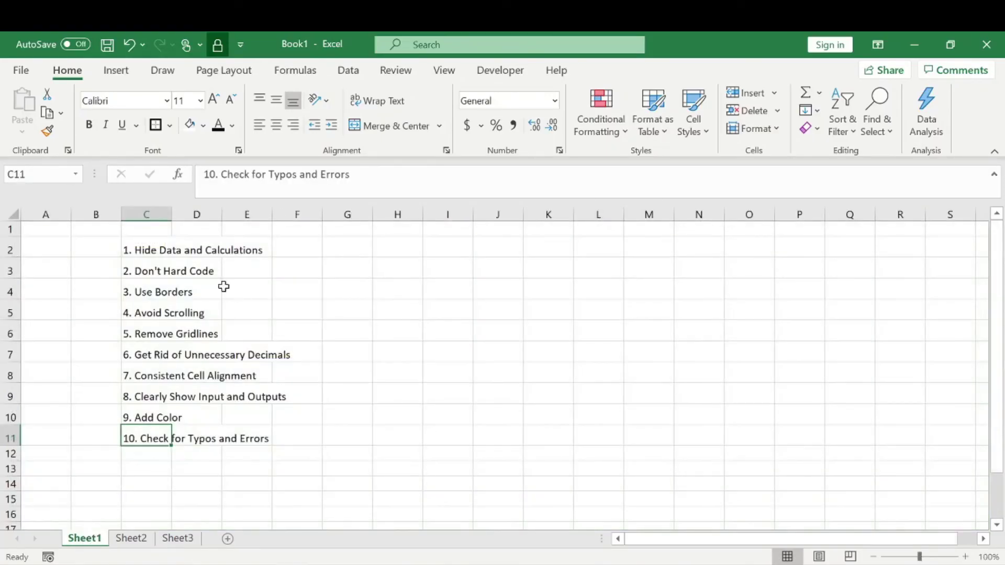
pyautogui.moveTo(157, 252); pyautogui.dragTo(144, 434)
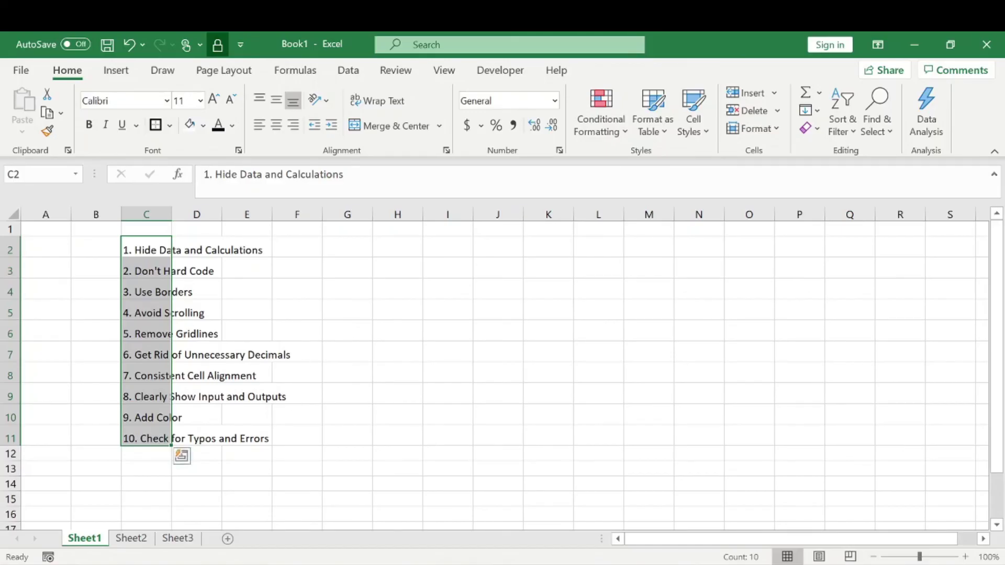
pyautogui.click(178, 539)
pyautogui.click(131, 539)
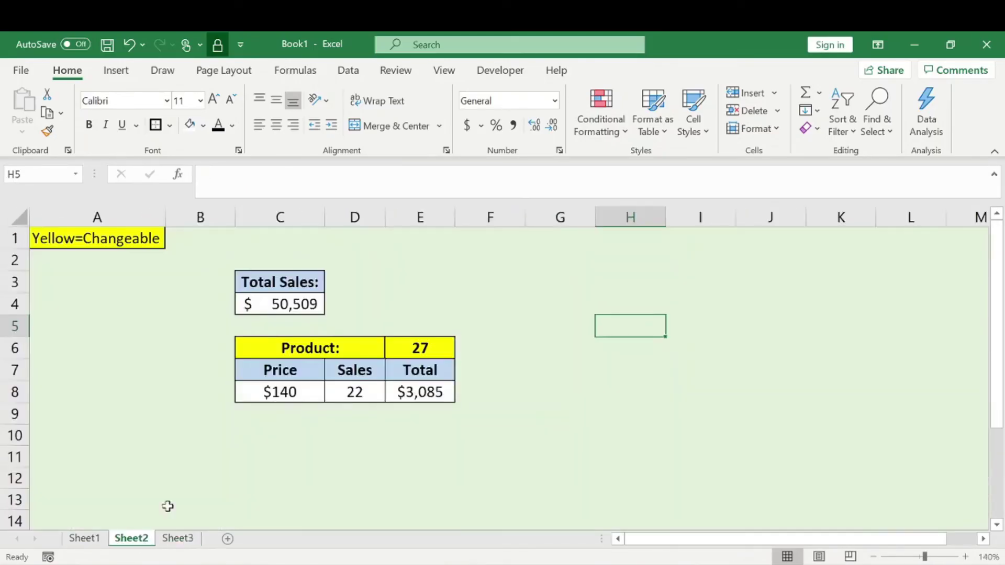